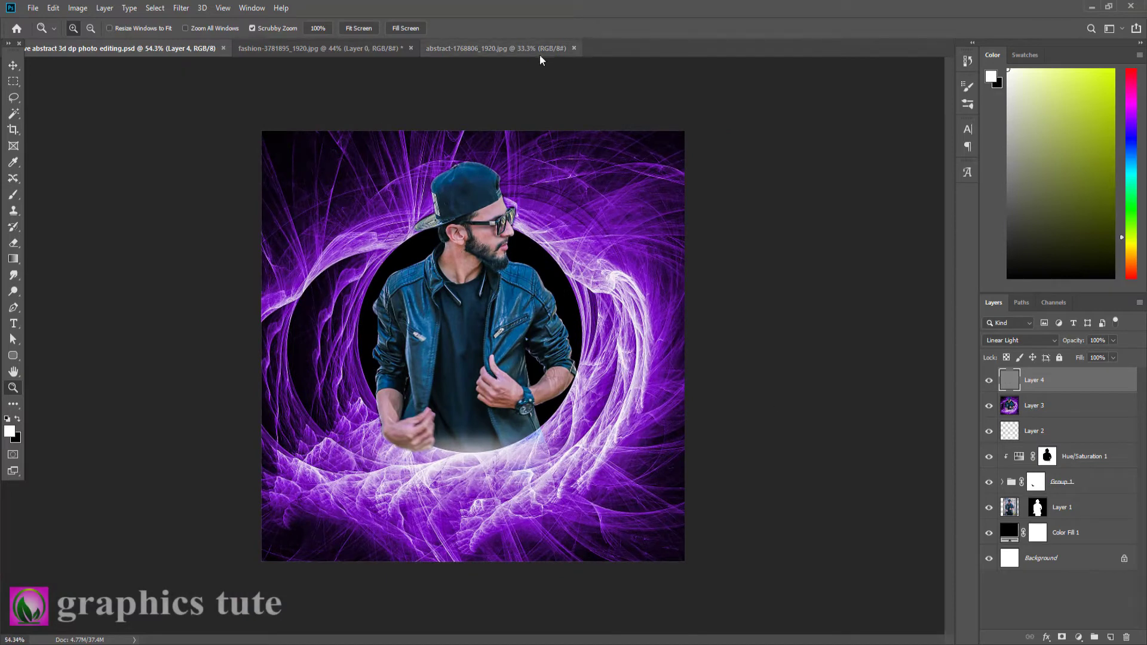
# - Switch to the abstract-1768806_1920.jpg document and convert its locked background into an editable layer
pyautogui.click(453, 51)
pyautogui.click(369, 48)
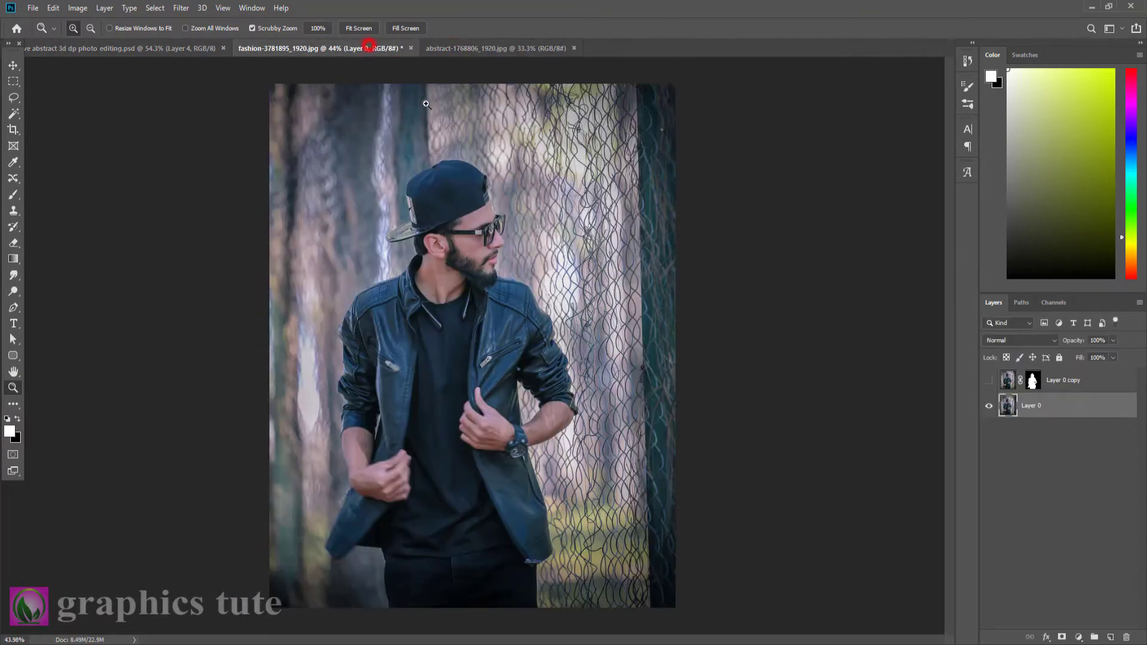
pyautogui.click(487, 49)
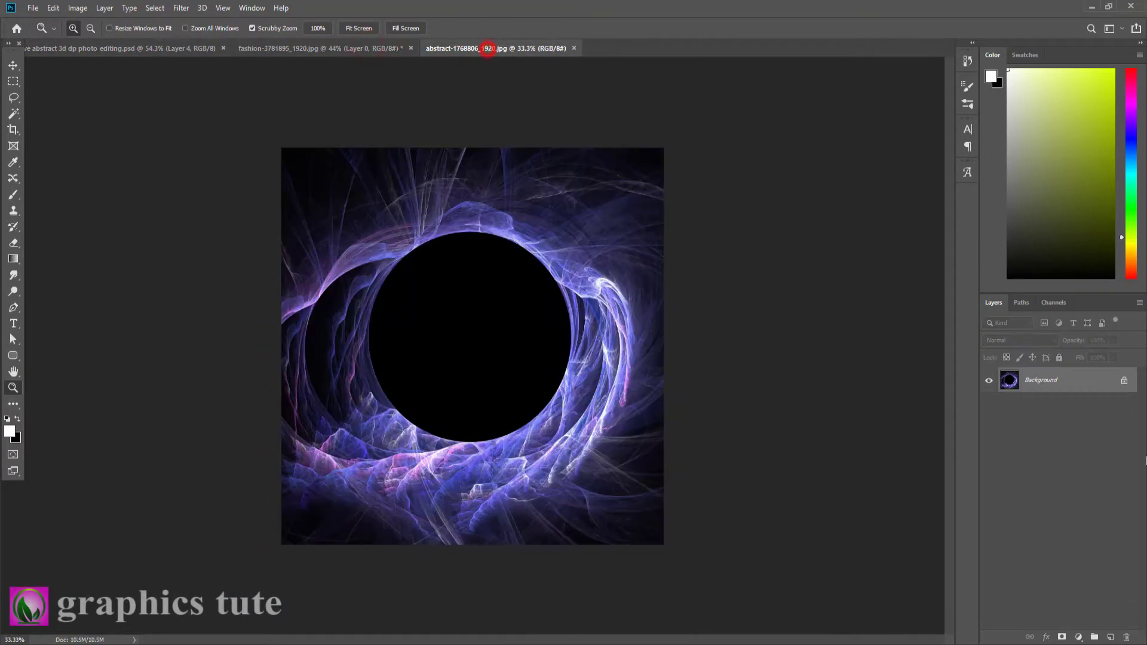
pyautogui.click(1125, 383)
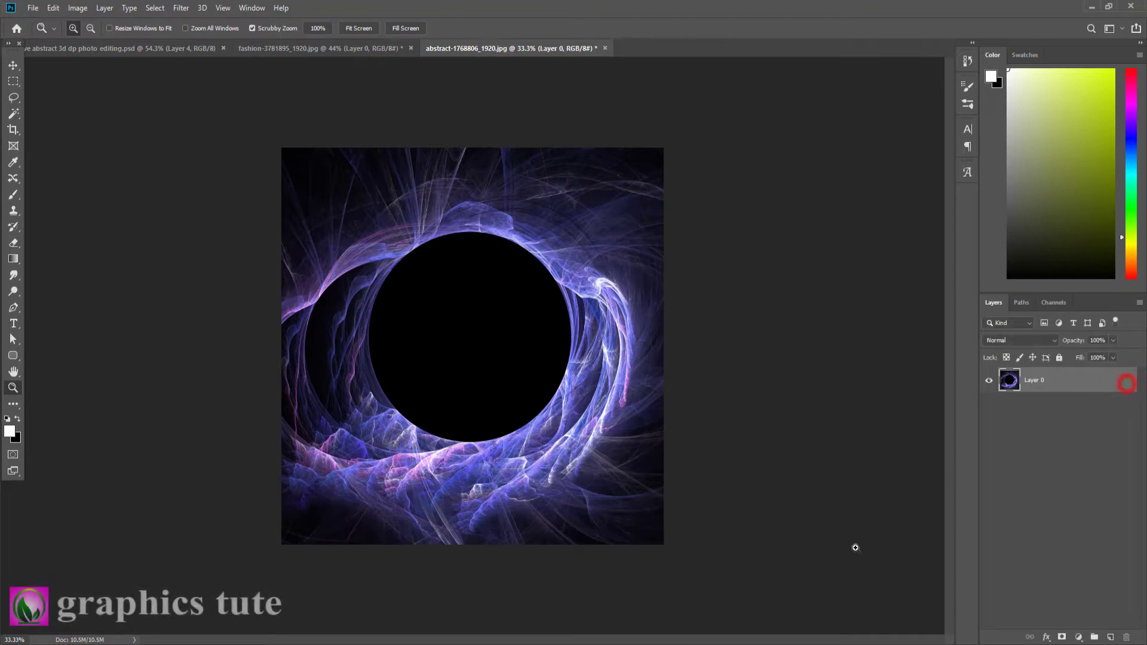
# - Add a black Solid Color fill layer and place it beneath the abstract image layer
pyautogui.click(1078, 636)
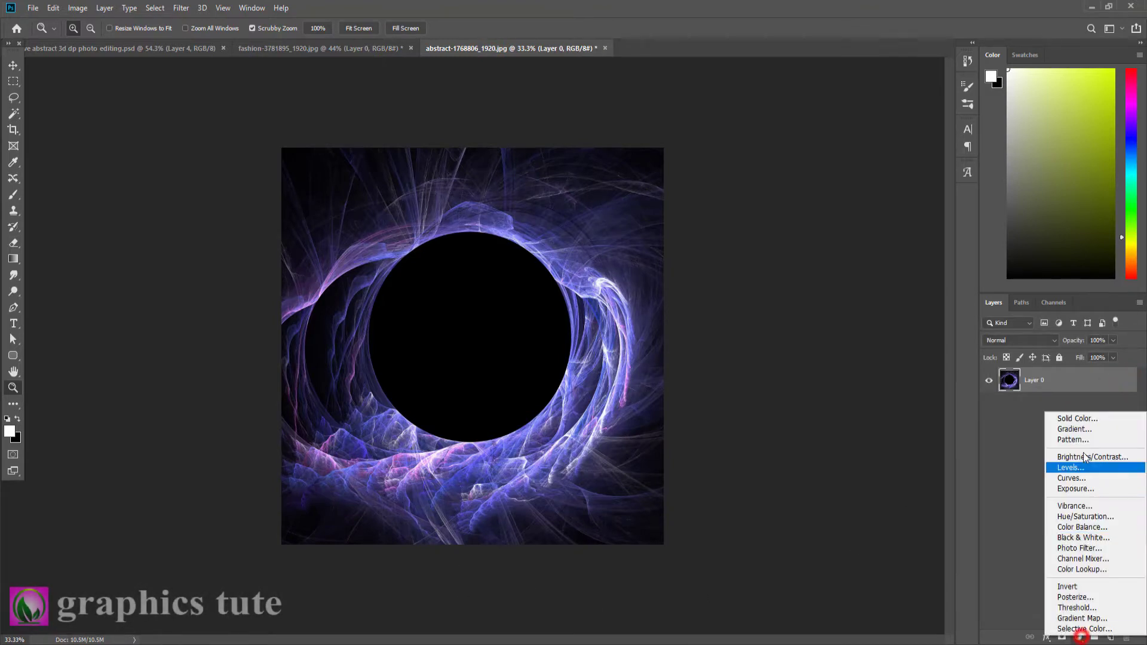
pyautogui.click(1090, 417)
pyautogui.click(704, 512)
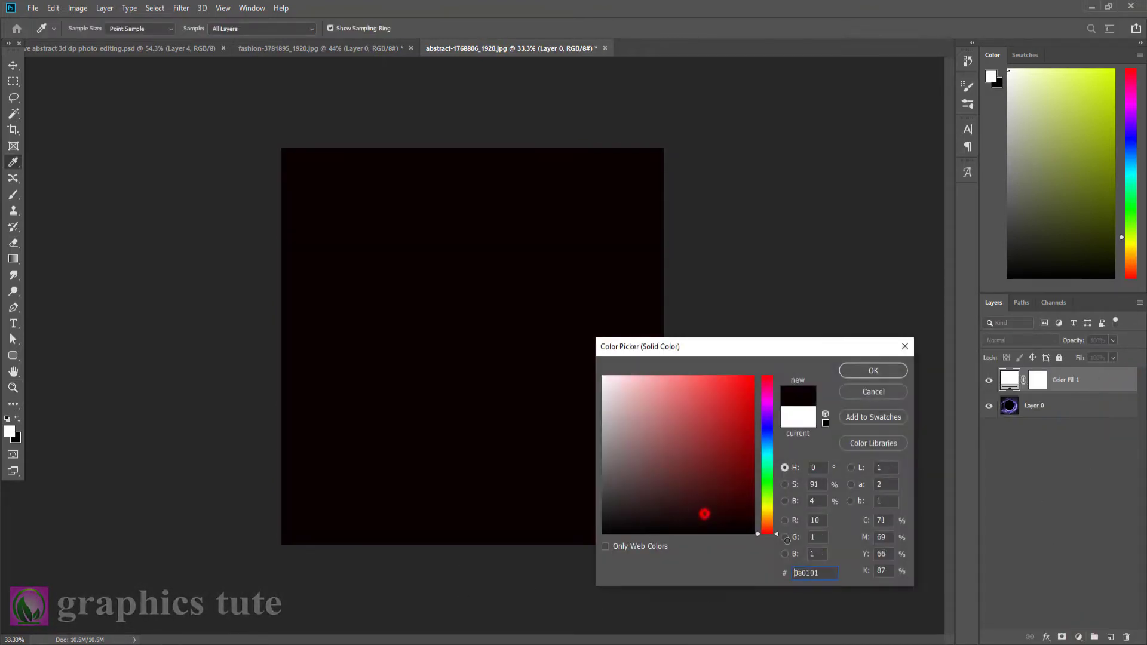
pyautogui.click(865, 369)
pyautogui.moveTo(1079, 392); pyautogui.dragTo(1080, 420)
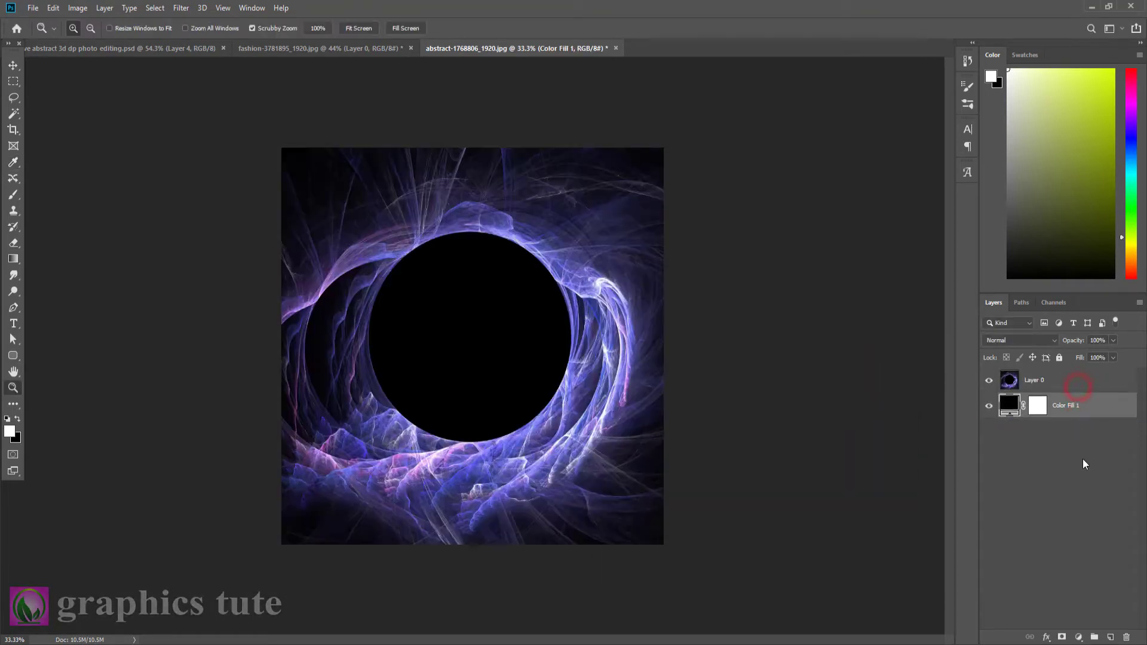
# - Extend the canvas beyond both side edges of the abstract image using the Crop tool
pyautogui.click(13, 129)
pyautogui.moveTo(668, 346); pyautogui.dragTo(696, 347)
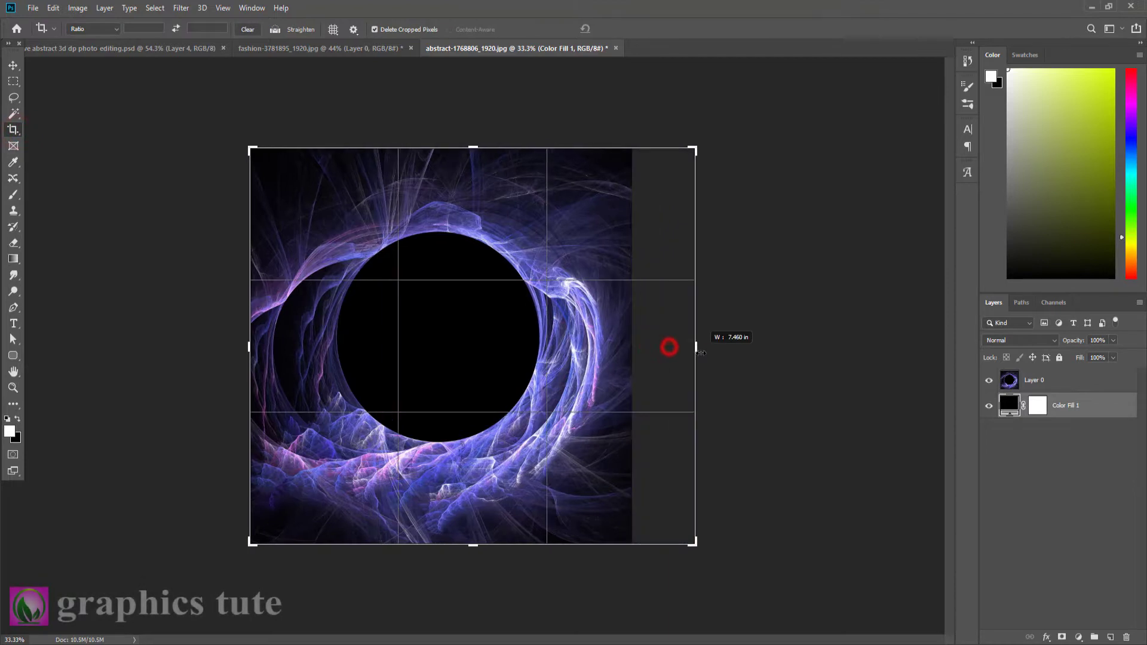
pyautogui.moveTo(249, 347); pyautogui.dragTo(226, 348)
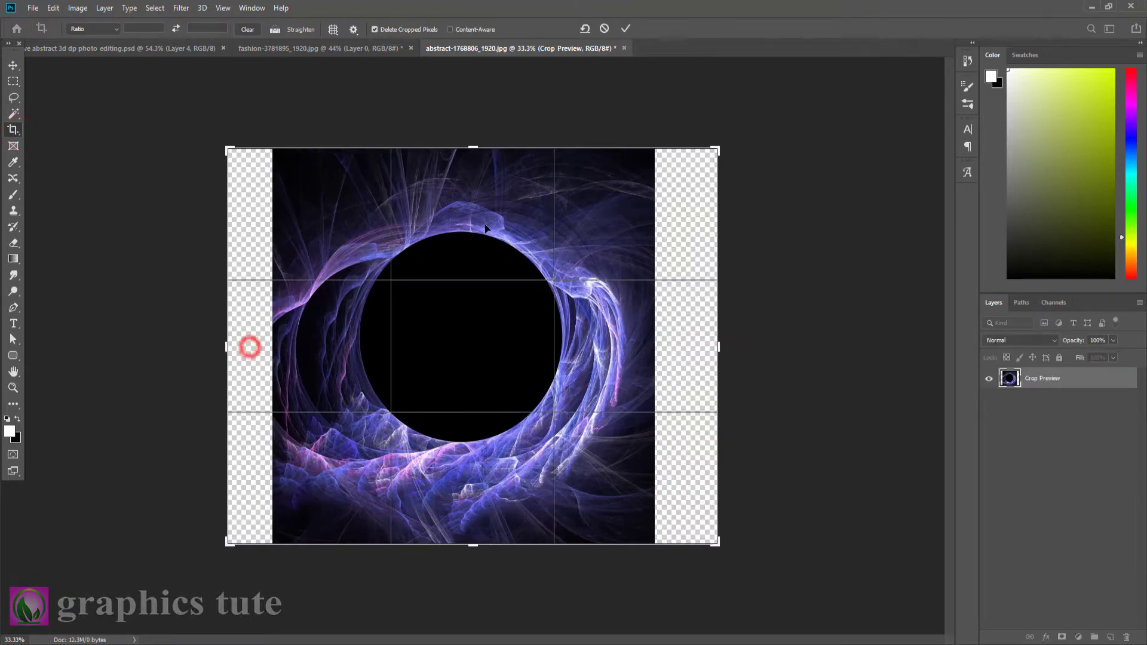
pyautogui.click(625, 28)
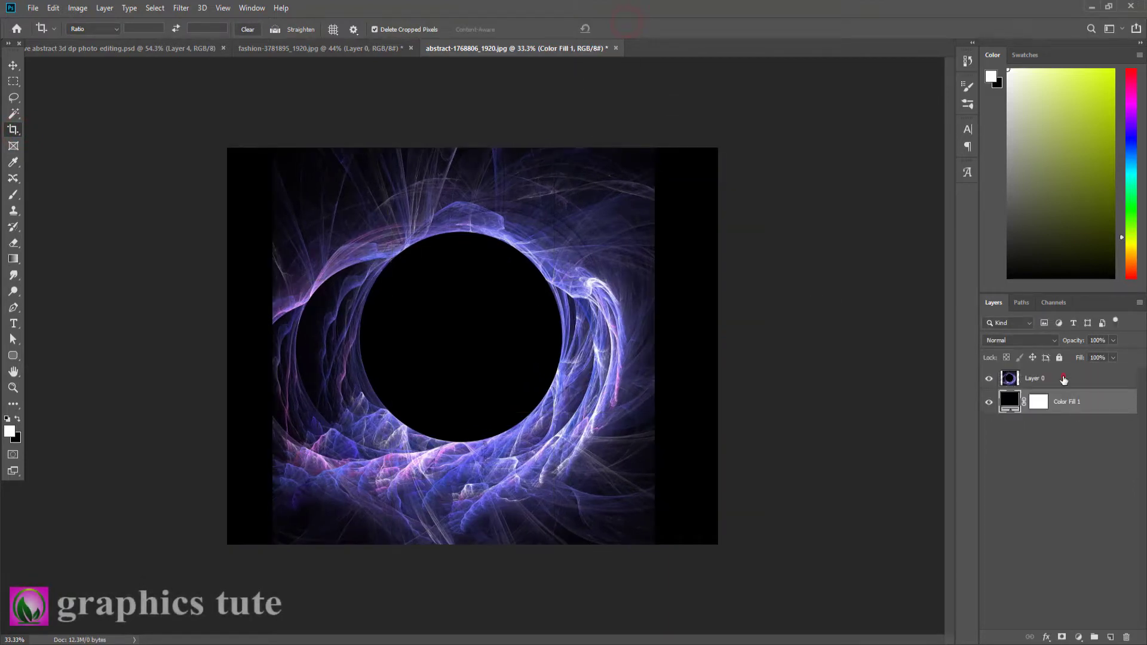
# - Scale the abstract image layer to 106.25% and center it on the widened canvas
pyautogui.click(1063, 379)
pyautogui.click(10, 67)
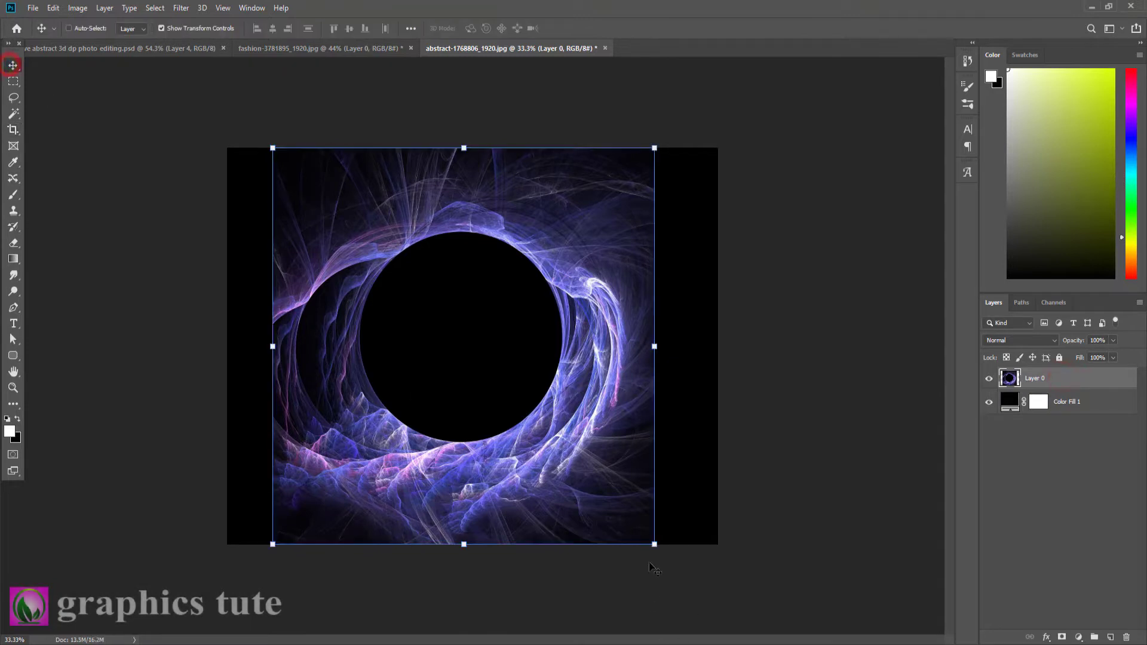
pyautogui.moveTo(654, 544)
pyautogui.mouseDown()
pyautogui.moveTo(681, 569)
pyautogui.moveTo(661, 552)
pyautogui.moveTo(671, 555)
pyautogui.mouseUp()
pyautogui.moveTo(603, 502); pyautogui.dragTo(617, 505)
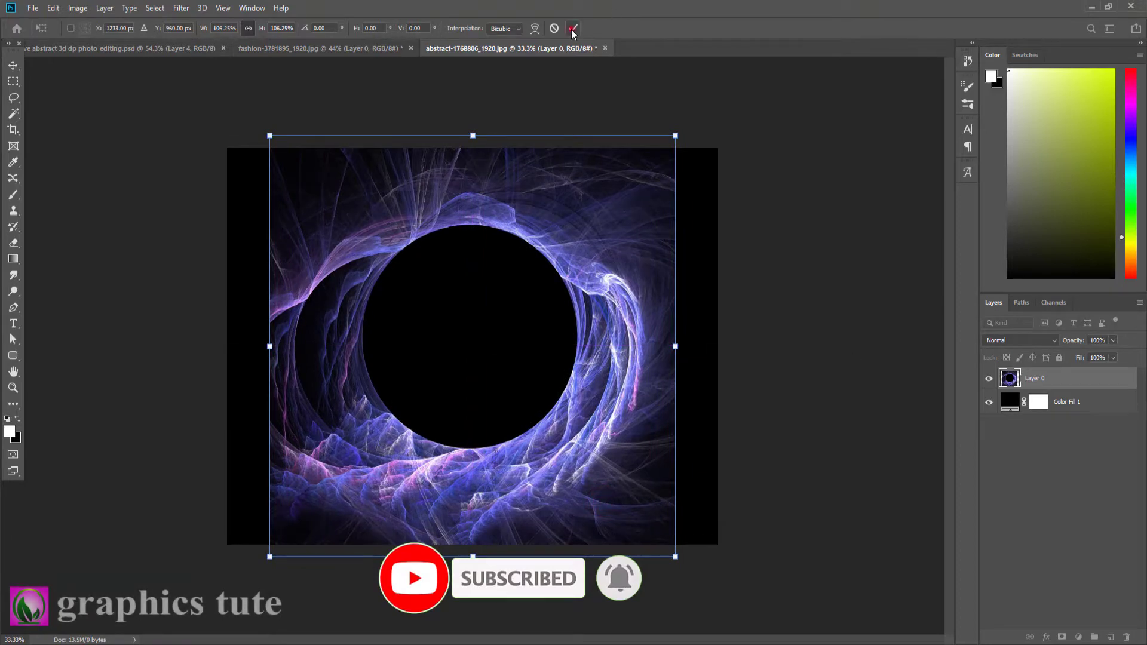
pyautogui.click(571, 29)
# - Crop the canvas sides in close to the abstract image, to a width of about 6.93 in
pyautogui.click(1054, 402)
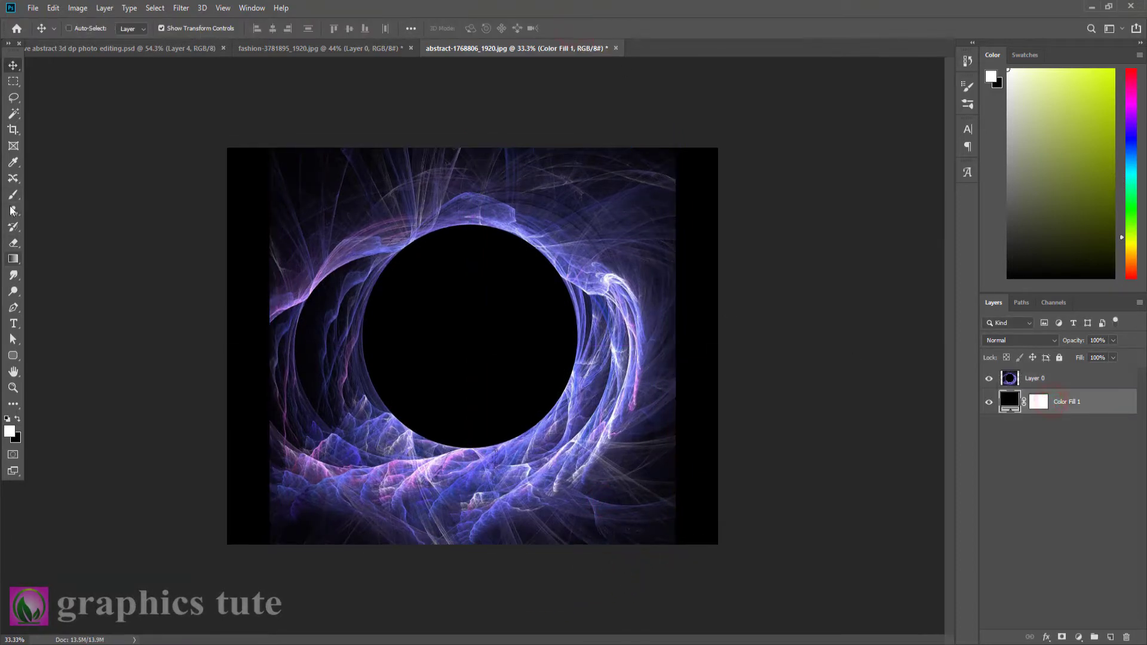
pyautogui.click(13, 134)
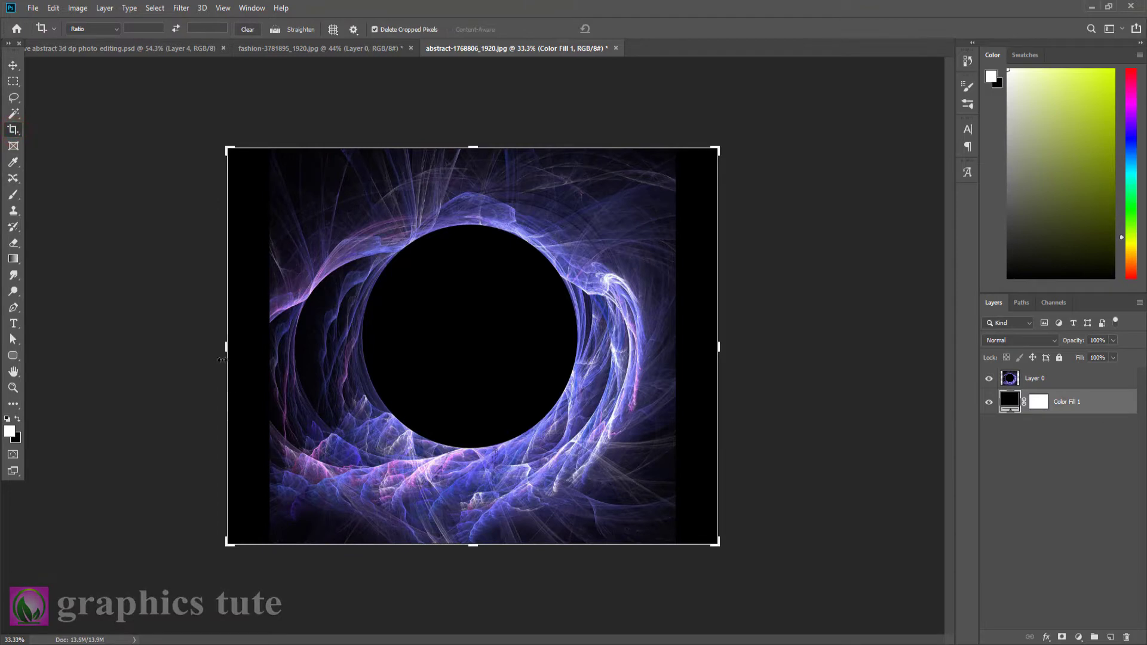
pyautogui.moveTo(230, 348); pyautogui.dragTo(257, 328)
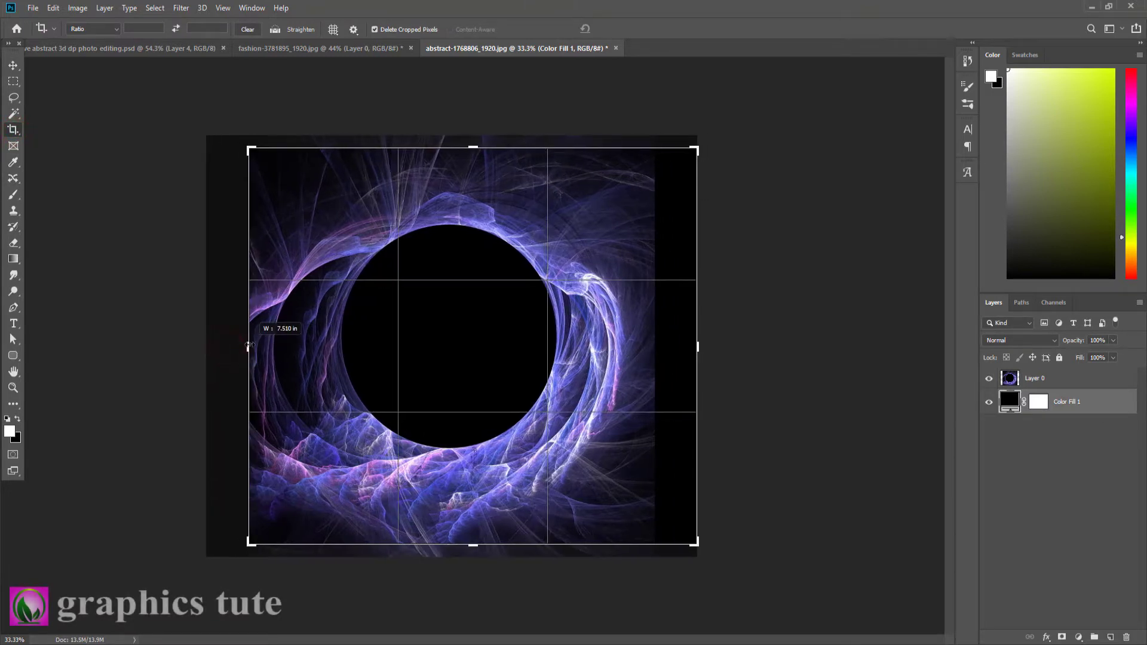
pyautogui.moveTo(697, 347); pyautogui.dragTo(679, 346)
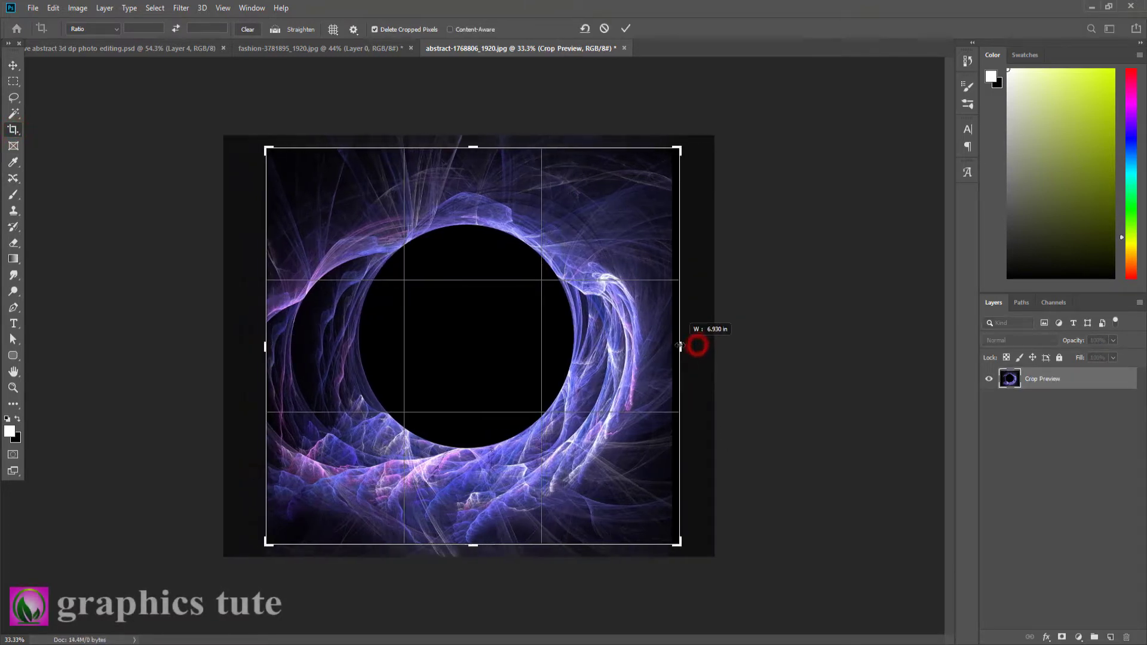
pyautogui.click(628, 27)
# - In the fashion-3781895_1920.jpg document, start a Pen path up the outer trouser edge at the man's right hip
pyautogui.click(13, 387)
pyautogui.moveTo(529, 369); pyautogui.dragTo(534, 372)
pyautogui.click(368, 47)
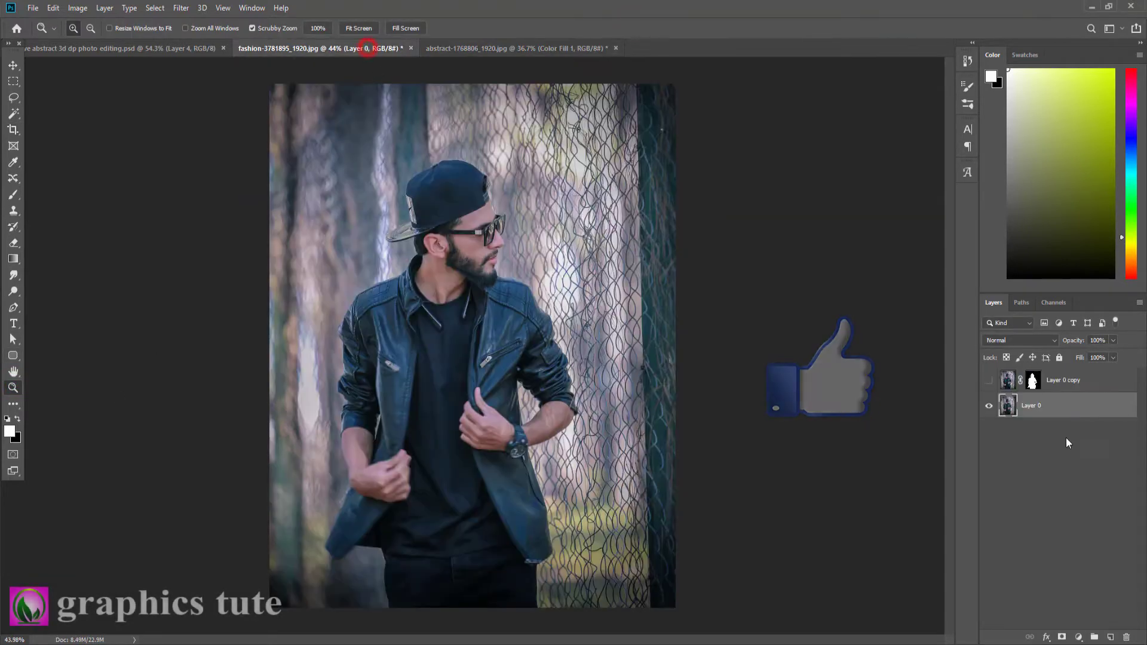
pyautogui.moveTo(461, 420); pyautogui.dragTo(526, 429)
pyautogui.moveTo(402, 491); pyautogui.dragTo(395, 287)
pyautogui.moveTo(375, 389); pyautogui.dragTo(454, 156)
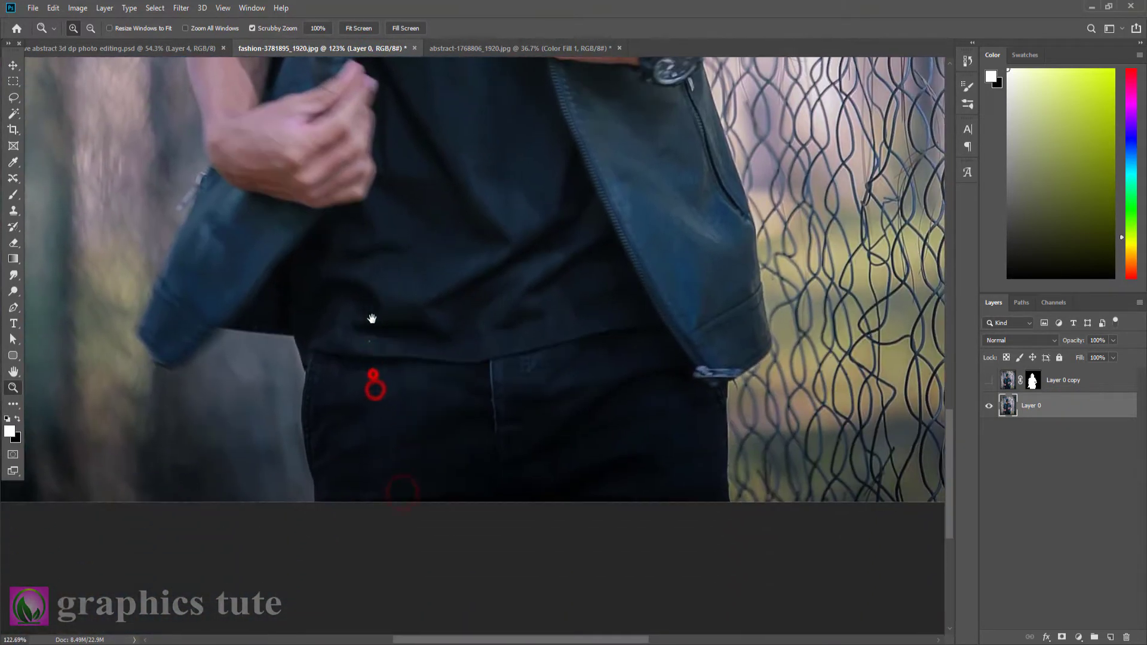
pyautogui.press('p')
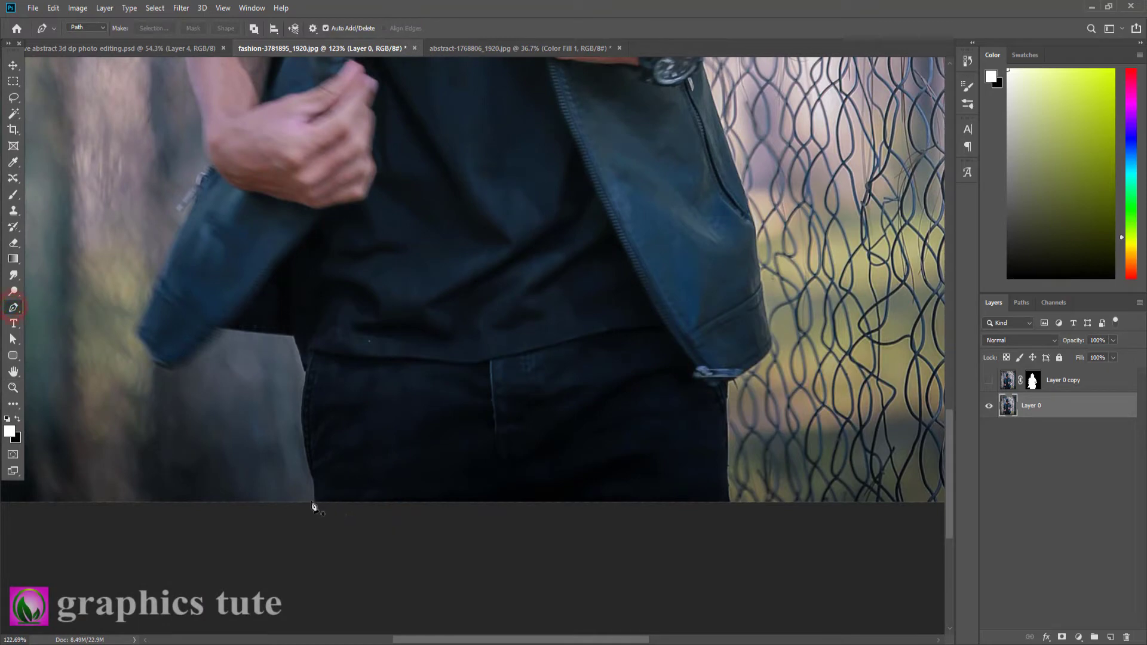
pyautogui.click(313, 499)
pyautogui.moveTo(305, 373); pyautogui.dragTo(314, 322)
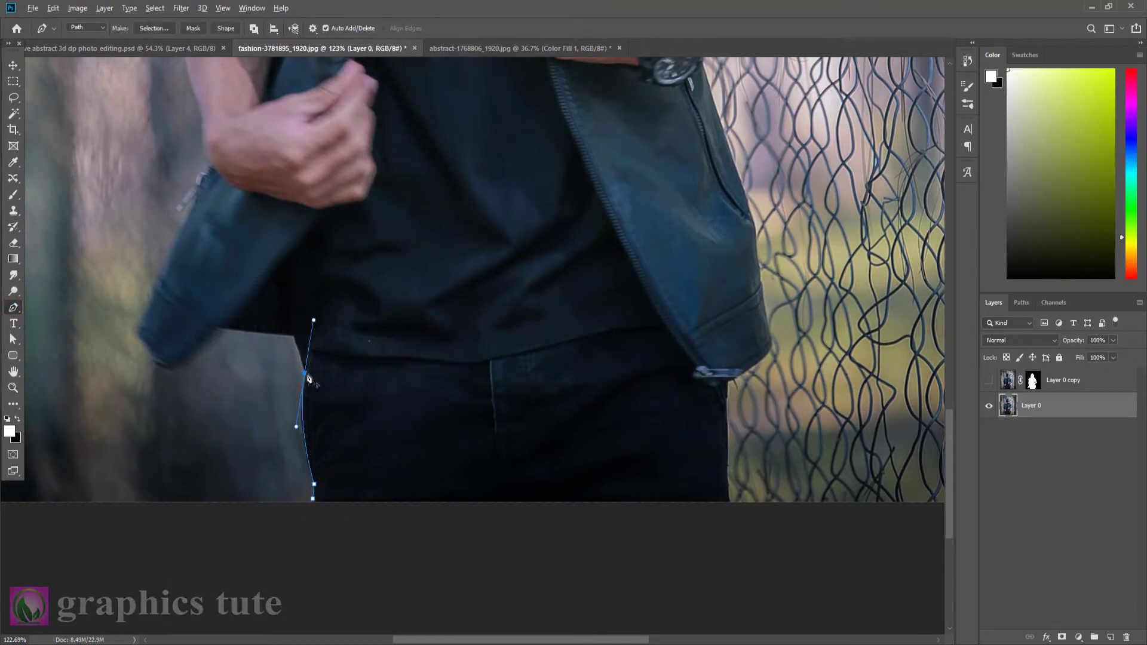
# - Continue the Pen path along the underside and around the lower corner of the jacket flap by his right hand
pyautogui.click(205, 342)
pyautogui.click(190, 357)
pyautogui.click(176, 368)
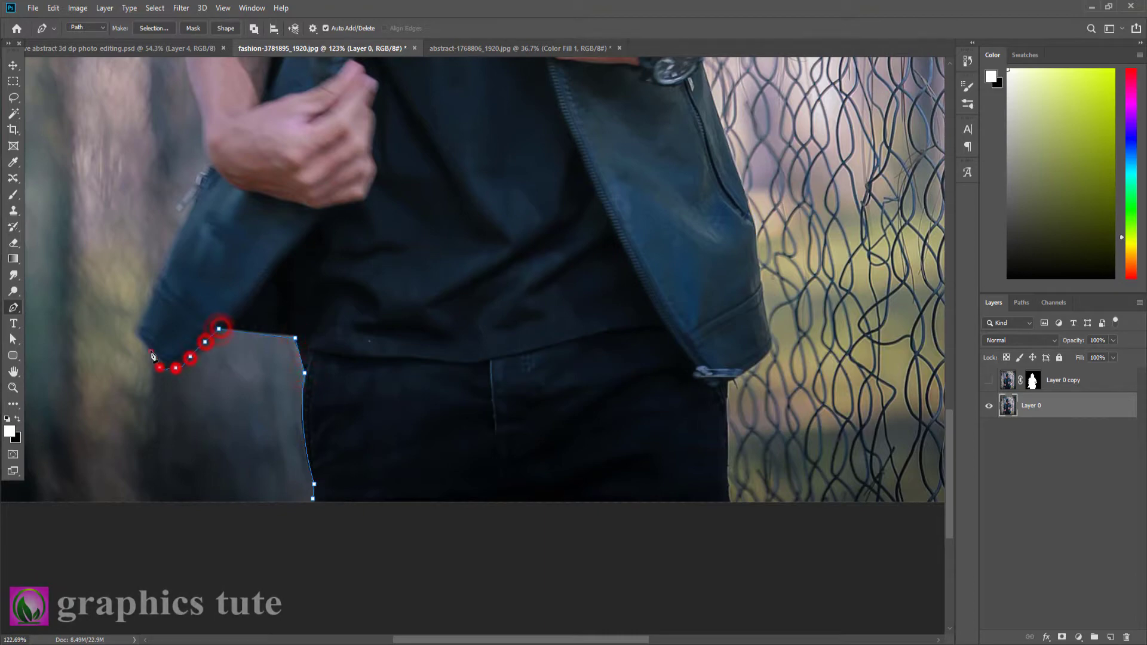
pyautogui.click(160, 367)
pyautogui.click(150, 352)
pyautogui.click(141, 340)
pyautogui.click(130, 332)
# - Extend the path up the jacket flap's outer edge and around the back of his right hand to the wrist
pyautogui.moveTo(186, 216); pyautogui.dragTo(317, 430)
pyautogui.click(265, 404)
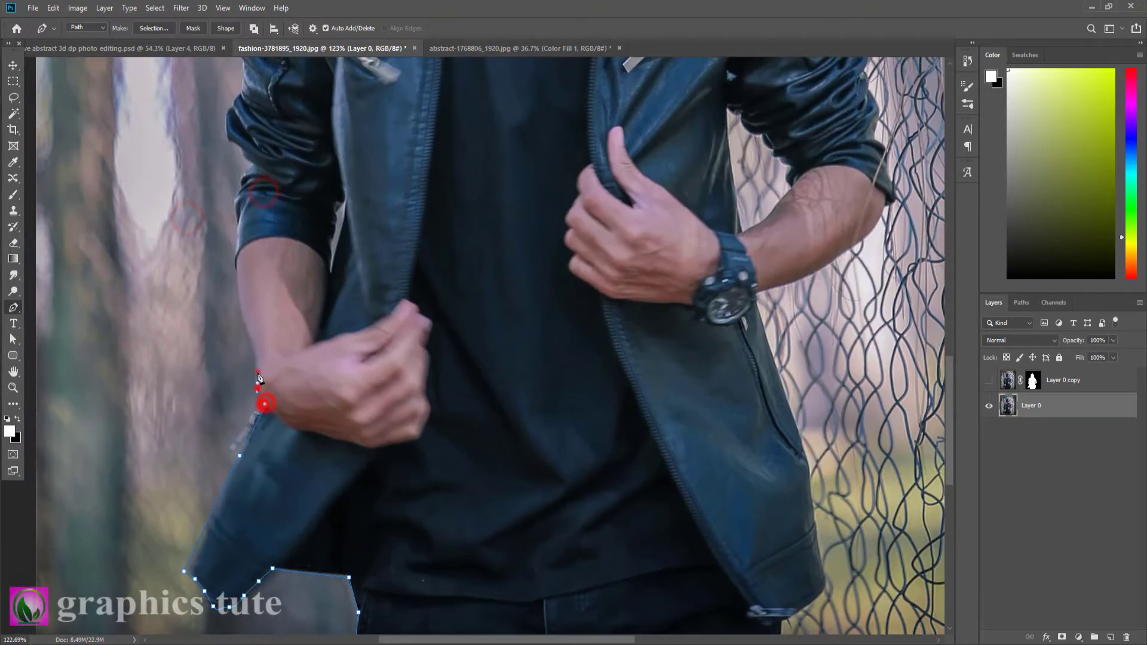
pyautogui.click(257, 387)
pyautogui.click(257, 371)
pyautogui.moveTo(257, 359); pyautogui.dragTo(256, 352)
# - Trace the path up his right forearm and along the outer edge of the rolled sleeve cuff
pyautogui.moveTo(236, 268); pyautogui.dragTo(242, 245)
pyautogui.click(234, 256)
pyautogui.click(236, 230)
pyautogui.click(236, 219)
pyautogui.click(233, 207)
pyautogui.click(234, 202)
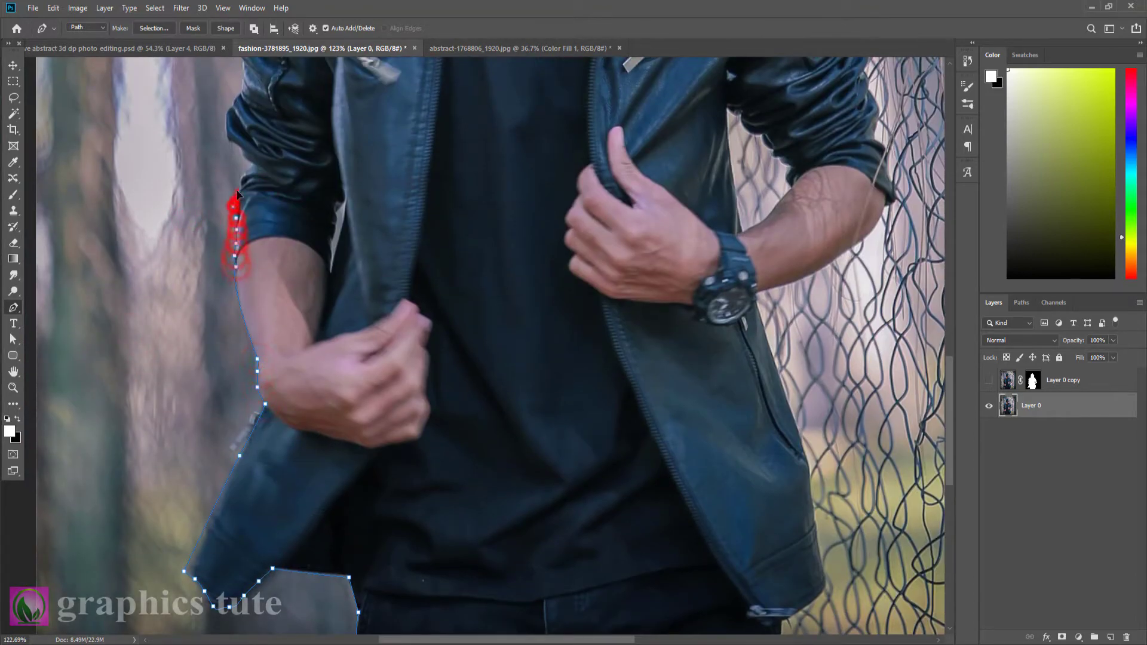
pyautogui.click(236, 196)
pyautogui.click(237, 190)
# - Follow the wrinkled sleeve folds around his right elbow with closely spaced path points
pyautogui.moveTo(302, 138); pyautogui.dragTo(347, 432)
pyautogui.click(291, 447)
pyautogui.click(283, 441)
pyautogui.click(278, 438)
pyautogui.click(271, 434)
pyautogui.click(270, 421)
pyautogui.click(271, 411)
pyautogui.click(274, 403)
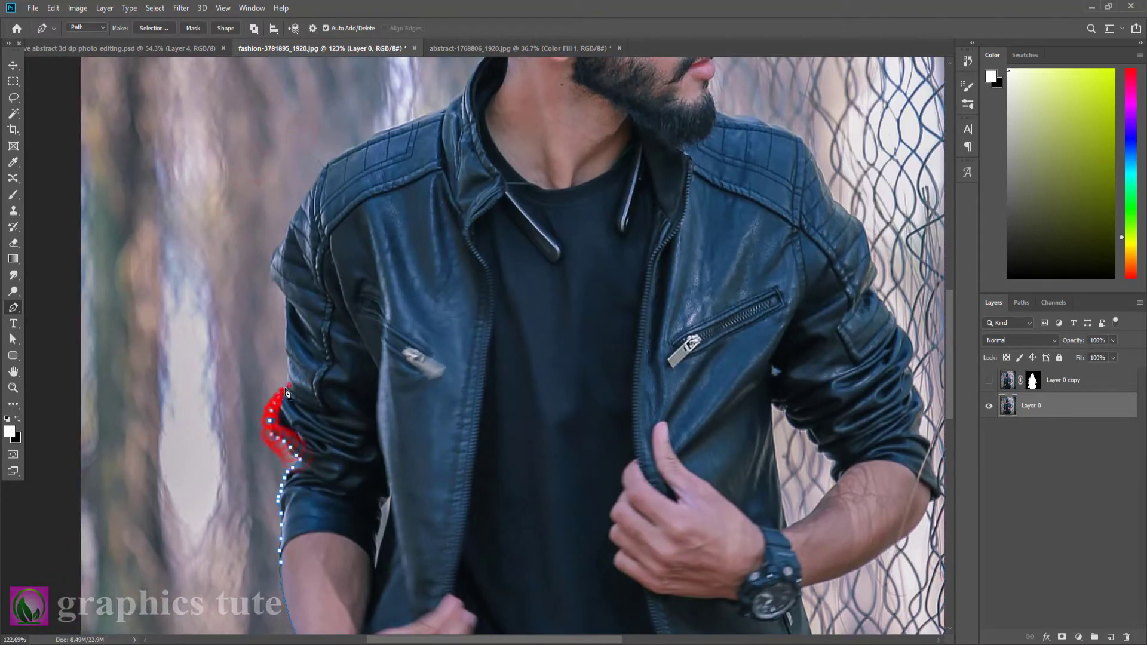
# - Continue the path up the outer edge of his right upper sleeve to just below the shoulder
pyautogui.moveTo(288, 295); pyautogui.dragTo(288, 282)
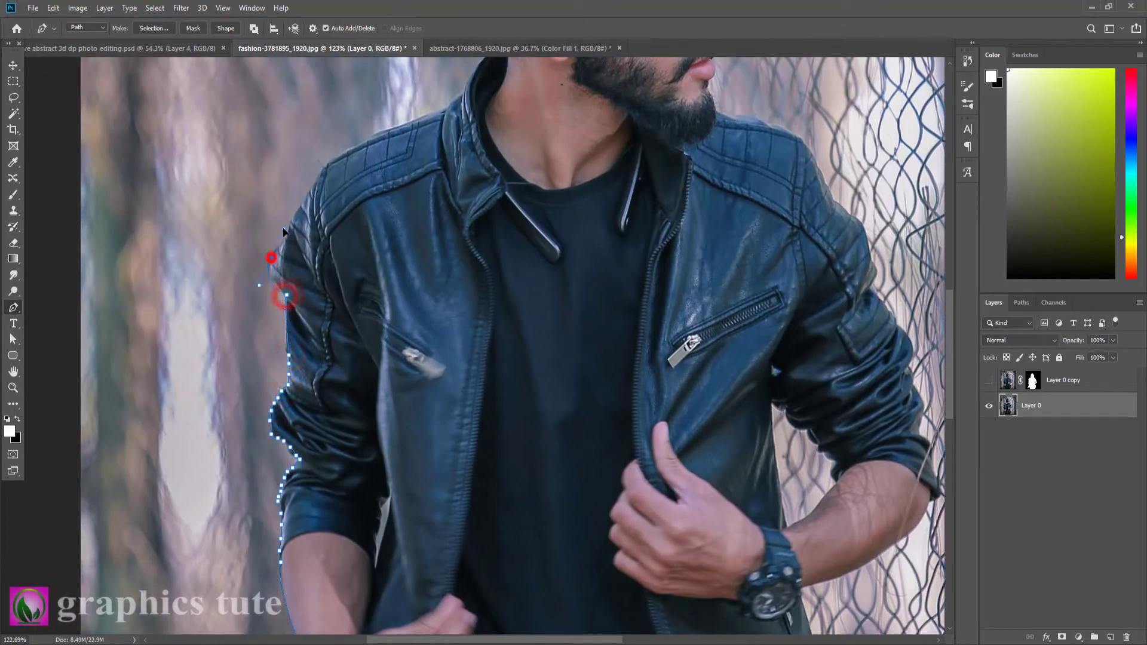
pyautogui.keyDown('alt'); pyautogui.click(273, 259); pyautogui.keyUp('alt')
pyautogui.click(278, 248)
pyautogui.click(282, 242)
pyautogui.click(286, 237)
# - Trace the path over his right shoulder seam and along the jacket shoulder to the collar
pyautogui.moveTo(356, 218); pyautogui.dragTo(271, 430)
pyautogui.moveTo(240, 378); pyautogui.dragTo(256, 358)
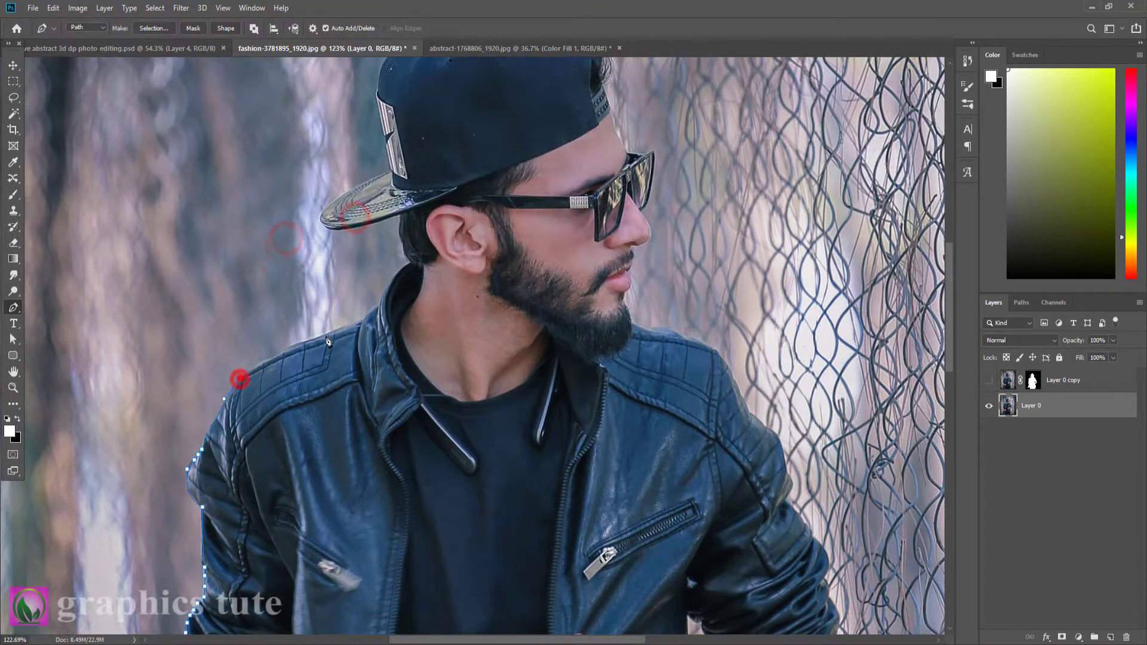
pyautogui.moveTo(377, 313); pyautogui.dragTo(379, 314)
pyautogui.keyDown('alt'); pyautogui.click(346, 326); pyautogui.keyUp('alt')
pyautogui.click(357, 321)
pyautogui.click(364, 316)
pyautogui.click(371, 310)
pyautogui.click(380, 306)
# - Carry the path from the collar up the hair at the back of his neck to the cap brim
pyautogui.click(410, 261)
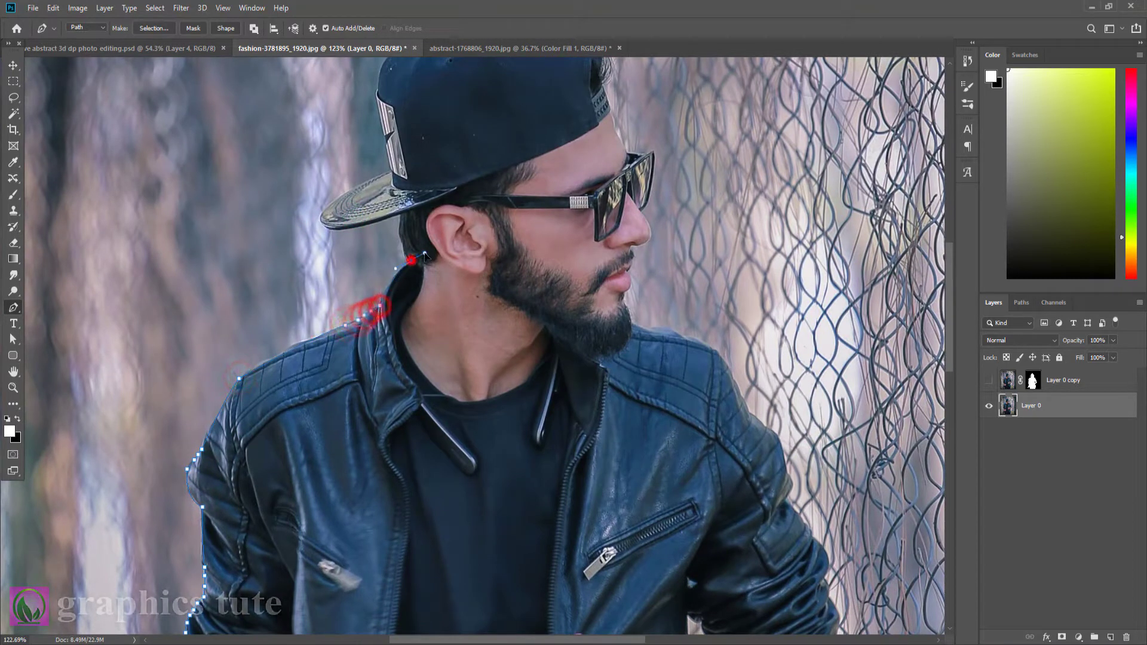
pyautogui.click(403, 246)
pyautogui.click(400, 240)
pyautogui.click(399, 231)
pyautogui.click(399, 224)
pyautogui.click(400, 214)
# - Outline the cap's brim from its underside around the tip and back along its upper edge
pyautogui.moveTo(332, 228); pyautogui.dragTo(320, 436)
pyautogui.keyDown('alt'); pyautogui.click(332, 228); pyautogui.keyUp('alt')
pyautogui.keyDown('alt'); pyautogui.click(328, 205); pyautogui.keyUp('alt')
pyautogui.click(319, 426)
pyautogui.click(326, 423)
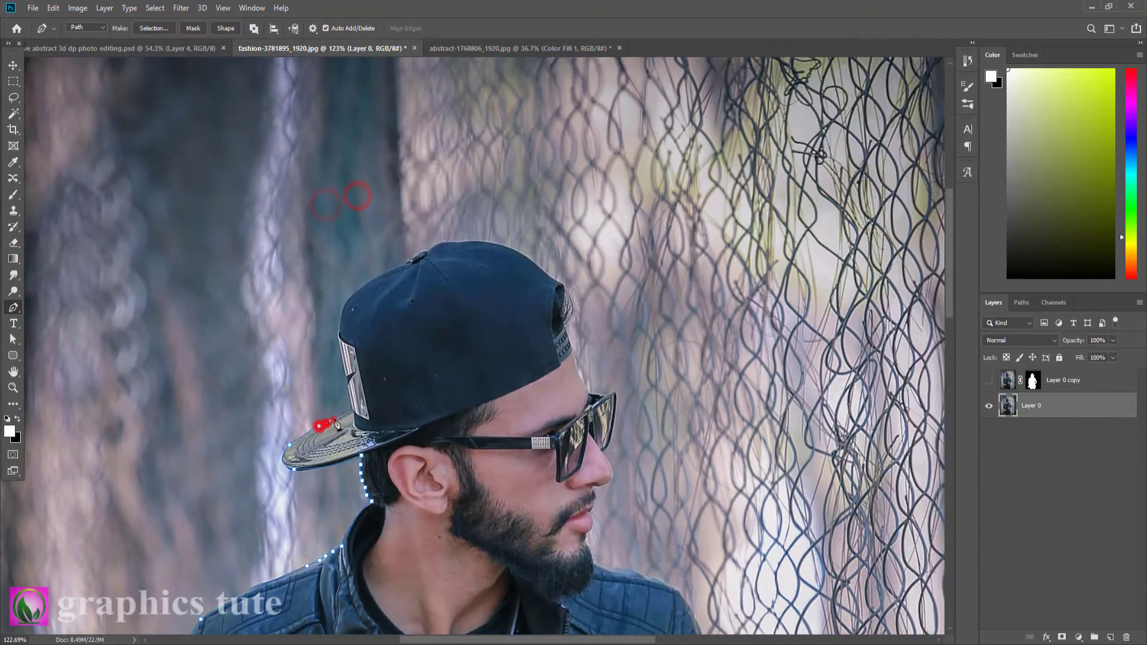
pyautogui.click(332, 419)
pyautogui.click(343, 414)
pyautogui.click(353, 411)
# - Trace the path up the cap's crown and over the button at its peak
pyautogui.click(338, 333)
pyautogui.moveTo(370, 281); pyautogui.dragTo(405, 268)
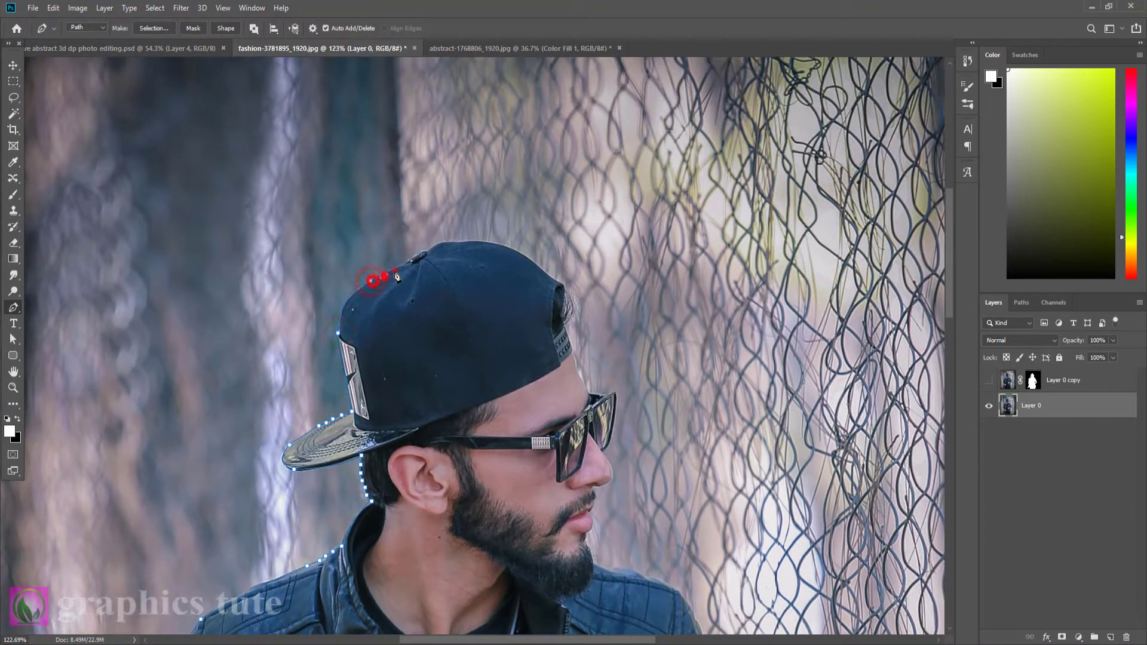
pyautogui.click(428, 251)
pyautogui.click(437, 246)
pyautogui.click(442, 243)
pyautogui.click(452, 243)
pyautogui.click(460, 243)
# - Continue the path over the cap's dome and down the opening above his forehead
pyautogui.moveTo(550, 275); pyautogui.dragTo(603, 324)
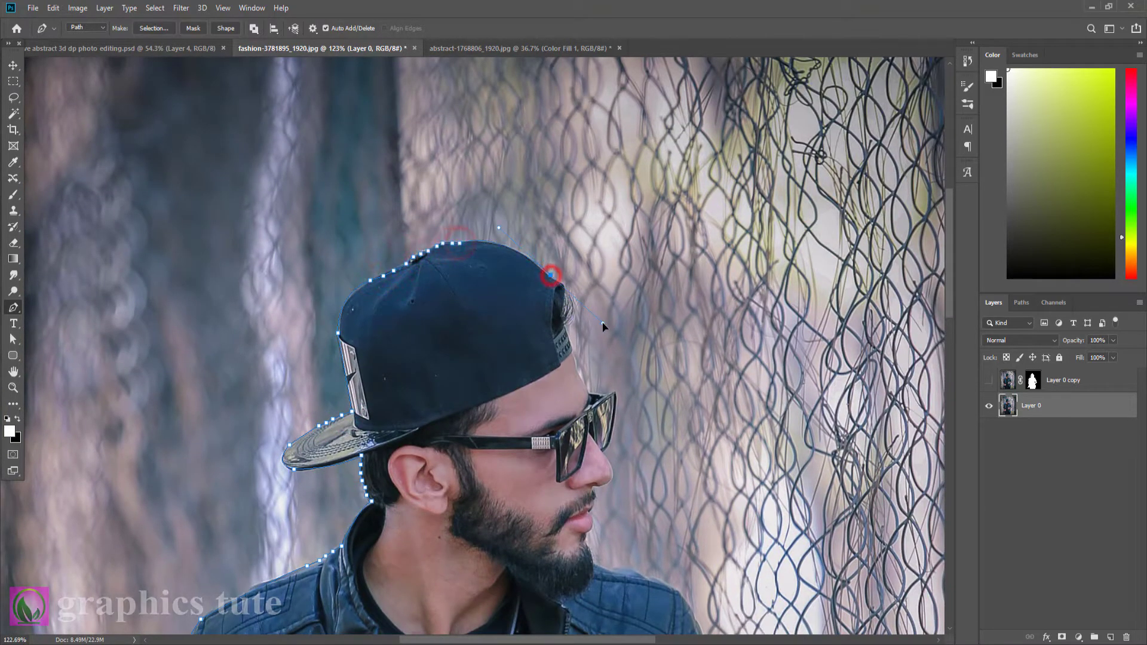
pyautogui.click(556, 280)
pyautogui.click(559, 282)
pyautogui.click(561, 291)
pyautogui.click(562, 300)
pyautogui.click(562, 311)
pyautogui.click(562, 321)
pyautogui.click(565, 330)
# - Trace the path down his forehead and along the top edge of the sunglasses
pyautogui.click(574, 350)
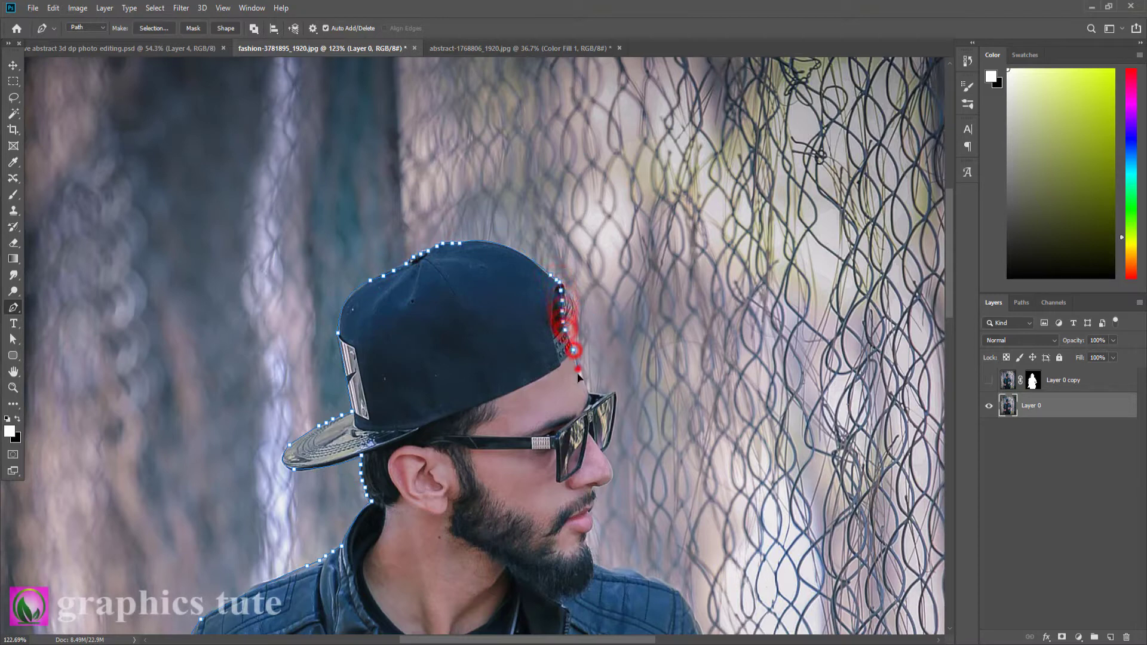
pyautogui.click(584, 385)
pyautogui.click(591, 391)
pyautogui.click(598, 395)
pyautogui.click(607, 393)
pyautogui.click(614, 391)
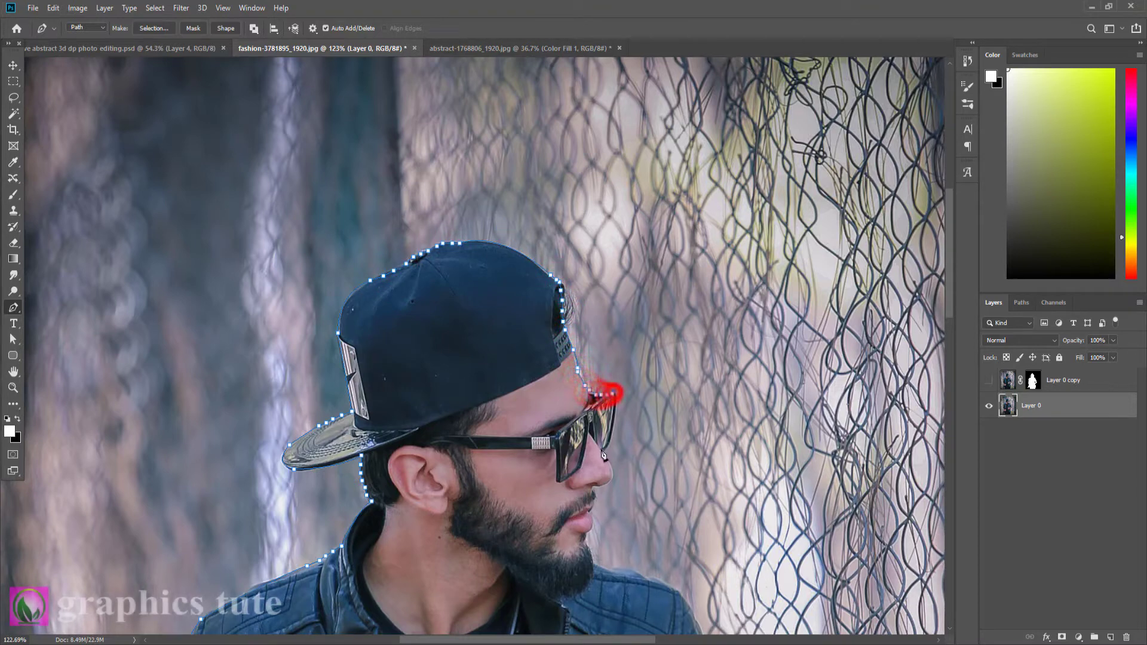
# - Outline the sunglasses' outer lens edge and the tip and underside of his nose
pyautogui.moveTo(603, 449); pyautogui.dragTo(602, 495)
pyautogui.keyDown('alt'); pyautogui.click(604, 449); pyautogui.keyUp('alt')
pyautogui.keyDown('alt'); pyautogui.click(610, 479); pyautogui.keyUp('alt')
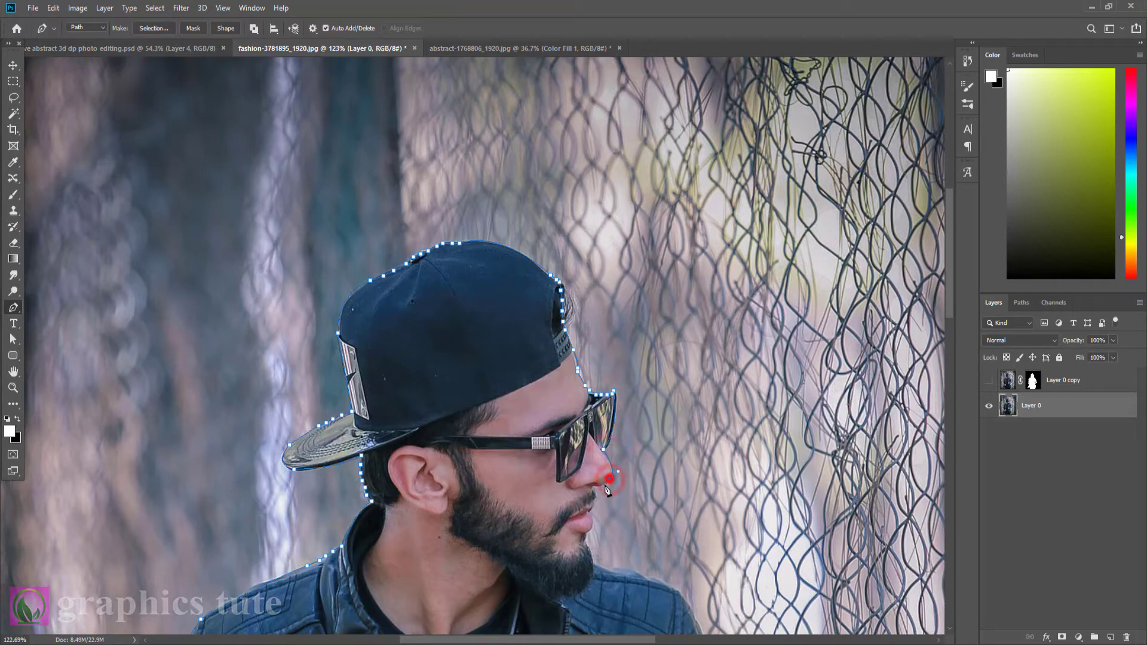
pyautogui.click(603, 485)
pyautogui.click(595, 487)
# - Trace the path along his upper lip, mouth and the front of his bearded chin
pyautogui.scroll(-5, 595, 491)
pyautogui.click(564, 206)
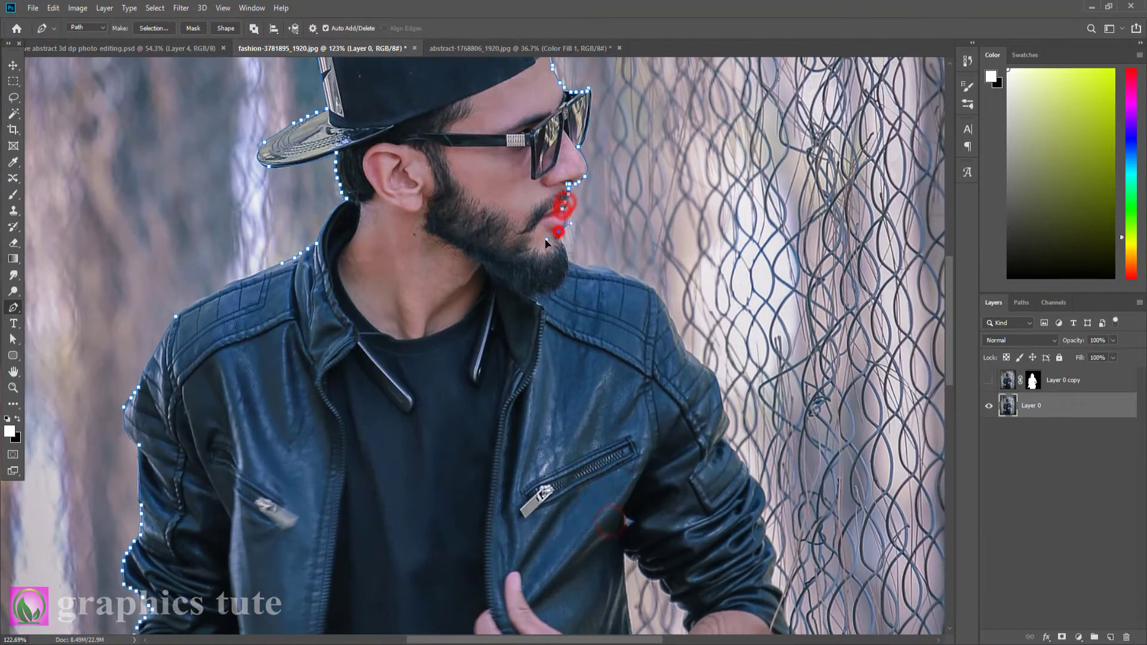
pyautogui.click(559, 231)
pyautogui.click(560, 245)
# - Extend the path from the beard along the top of the jacket's left shoulder
pyautogui.click(575, 262)
pyautogui.click(598, 267)
pyautogui.click(614, 274)
pyautogui.click(646, 287)
# - Continue the path from the jacket's outer left shoulder down along the upper sleeve
pyautogui.moveTo(680, 315); pyautogui.dragTo(546, 176)
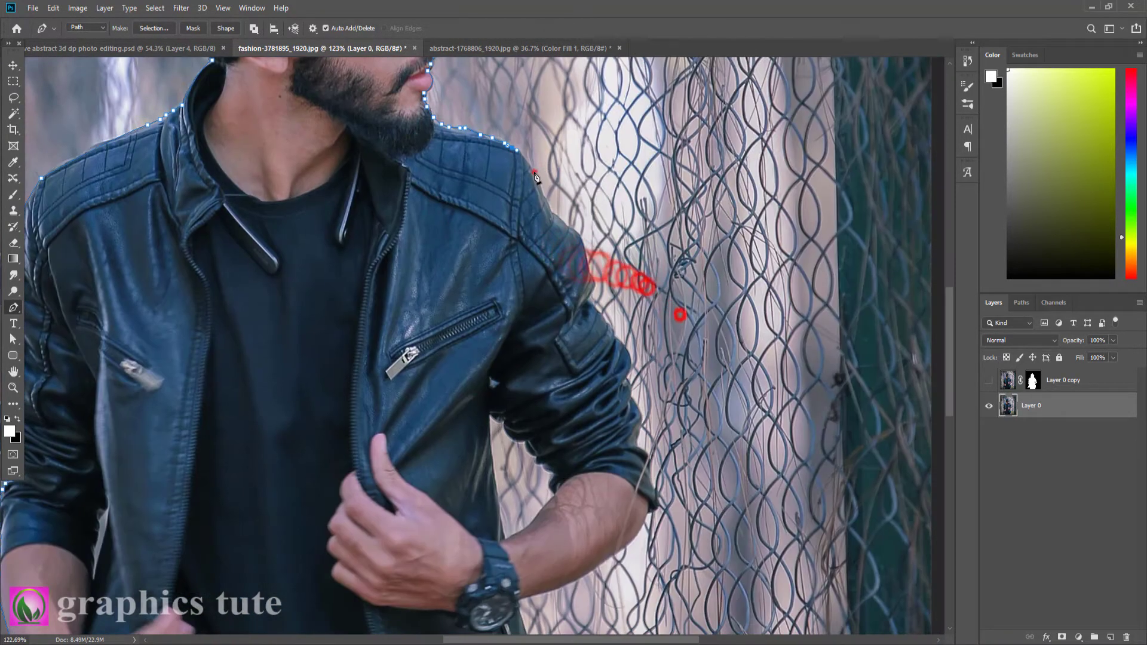
pyautogui.click(534, 172)
pyautogui.moveTo(551, 215); pyautogui.dragTo(554, 229)
pyautogui.click(561, 216)
pyautogui.click(570, 222)
pyautogui.click(577, 230)
pyautogui.click(582, 238)
pyautogui.click(589, 271)
pyautogui.click(592, 280)
pyautogui.click(590, 300)
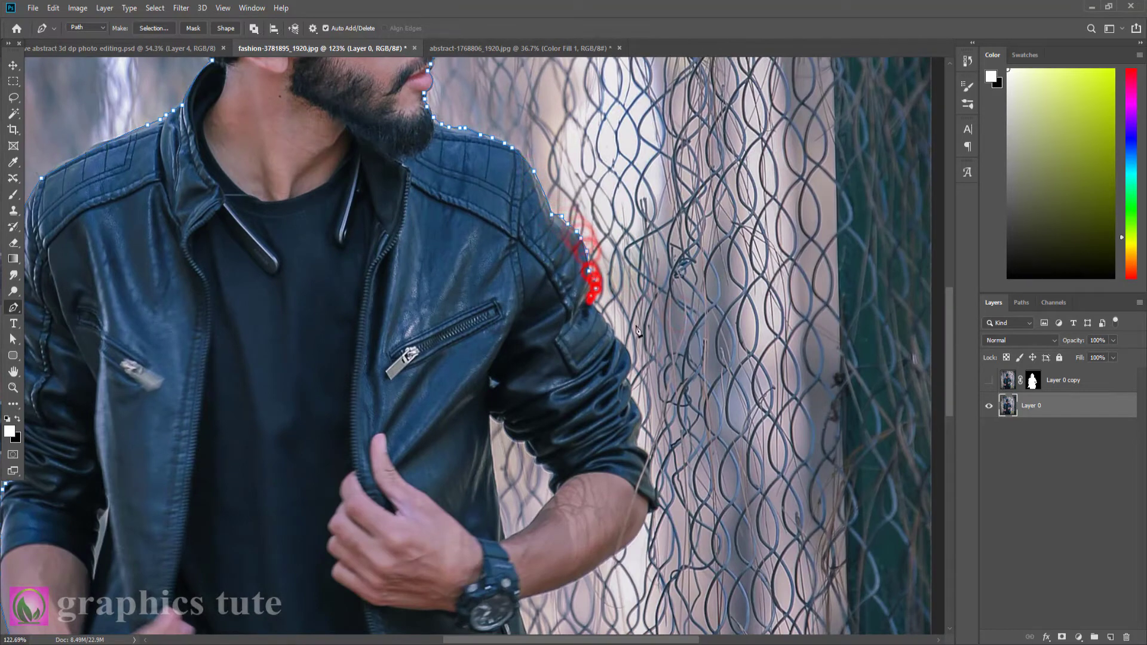
pyautogui.click(614, 331)
# - Trace the path down the creased left sleeve to the rolled cuff at the elbow
pyautogui.moveTo(619, 500); pyautogui.dragTo(614, 366)
pyautogui.moveTo(623, 242); pyautogui.dragTo(608, 251)
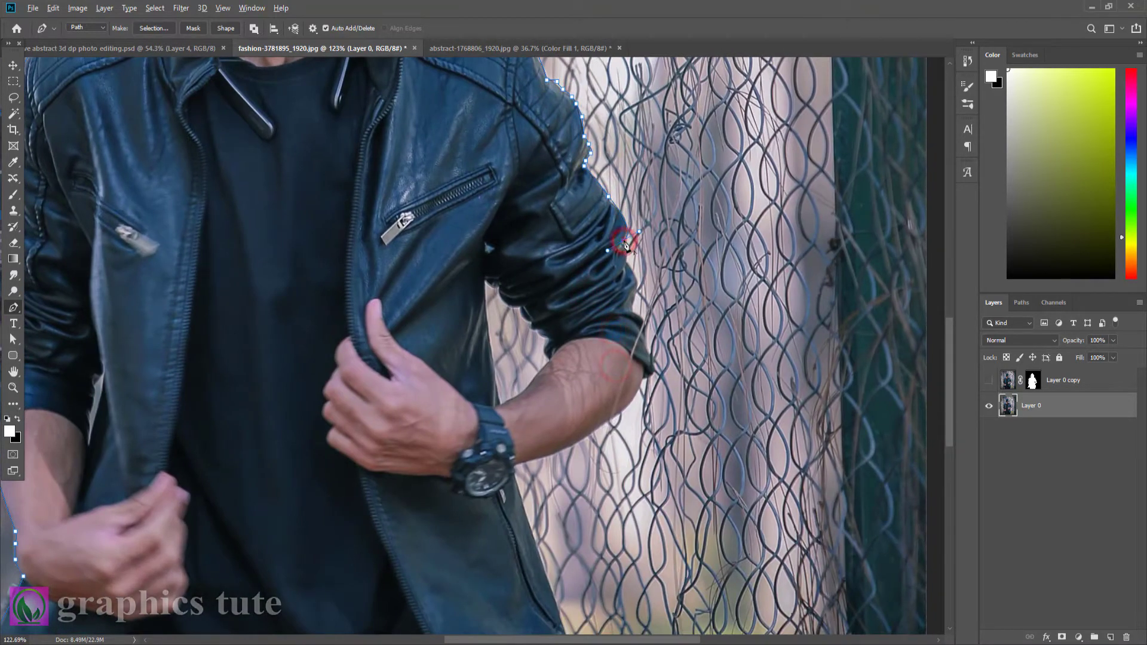
pyautogui.moveTo(633, 309); pyautogui.dragTo(627, 322)
pyautogui.click(638, 315)
pyautogui.click(642, 325)
pyautogui.click(645, 333)
pyautogui.moveTo(657, 365); pyautogui.dragTo(648, 278)
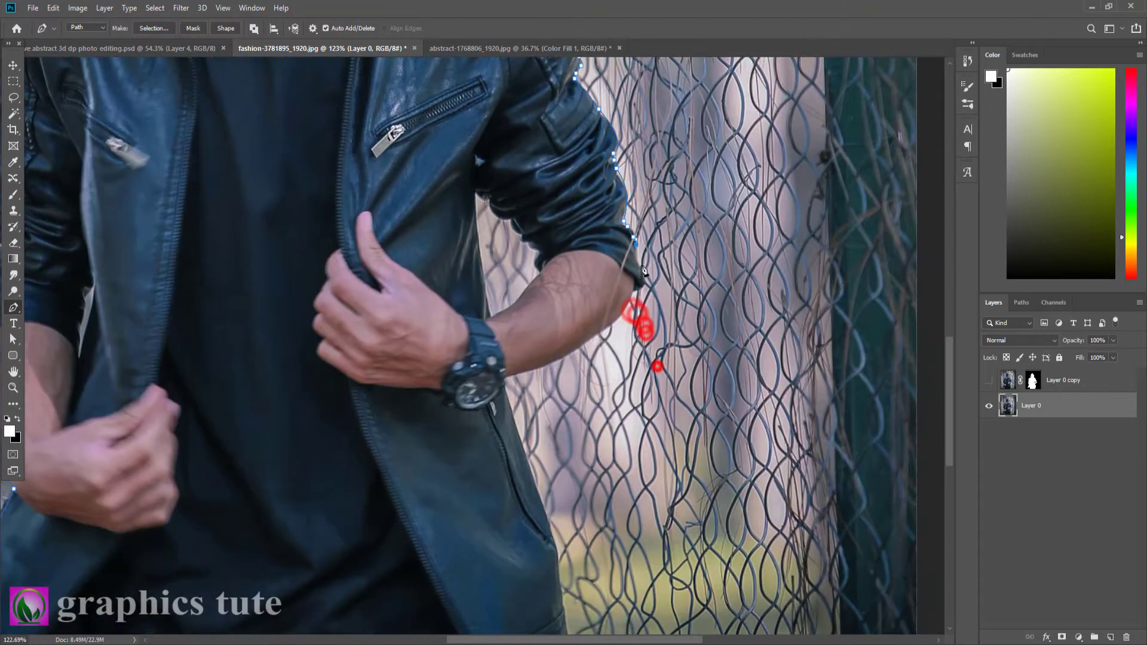
# - Outline the outer corner of the left sleeve's cuff with closely spaced anchor points
pyautogui.click(636, 258)
pyautogui.click(640, 272)
pyautogui.click(642, 278)
pyautogui.click(642, 284)
pyautogui.click(638, 290)
pyautogui.click(633, 293)
# - Trace the path along the forearm's underside and down the jacket's left edge to the rounded hem corner
pyautogui.moveTo(555, 361); pyautogui.dragTo(505, 219)
pyautogui.keyDown('alt'); pyautogui.click(555, 361); pyautogui.keyUp('alt')
pyautogui.moveTo(556, 349); pyautogui.dragTo(569, 198)
pyautogui.keyDown('alt'); pyautogui.click(555, 349); pyautogui.keyUp('alt')
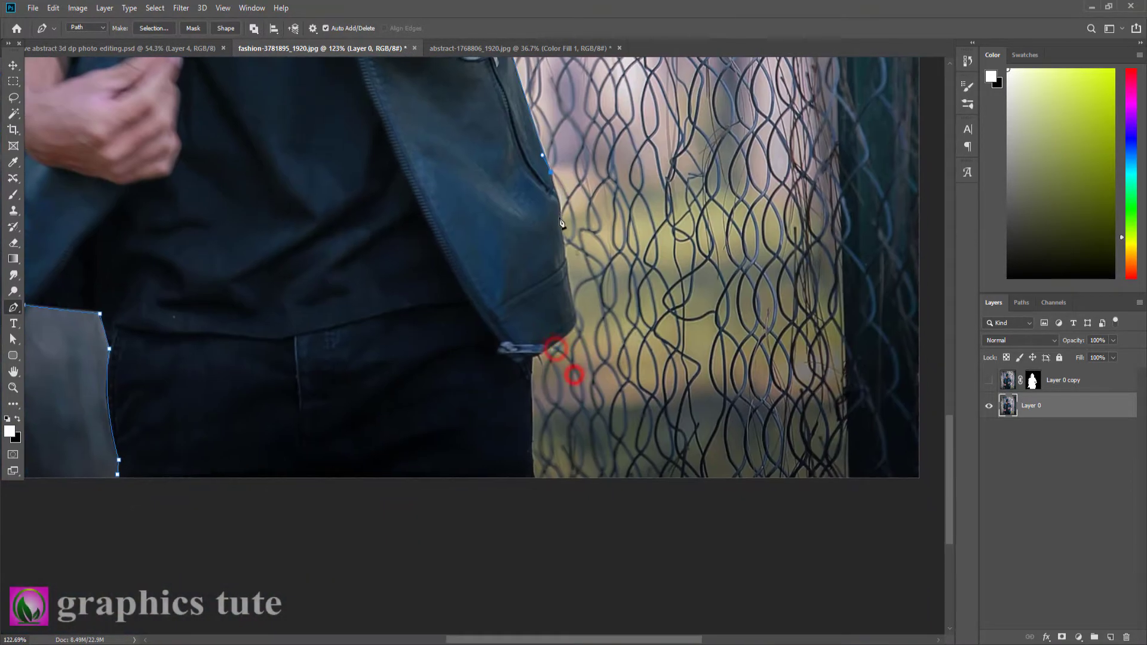
pyautogui.moveTo(578, 315); pyautogui.dragTo(578, 320)
pyautogui.keyDown('alt'); pyautogui.click(573, 307); pyautogui.keyUp('alt')
pyautogui.click(575, 314)
pyautogui.click(575, 324)
pyautogui.click(571, 330)
# - Run the path down the trousers' left edge and close it just below the photo's lower border
pyautogui.click(533, 358)
pyautogui.moveTo(536, 479); pyautogui.dragTo(542, 495)
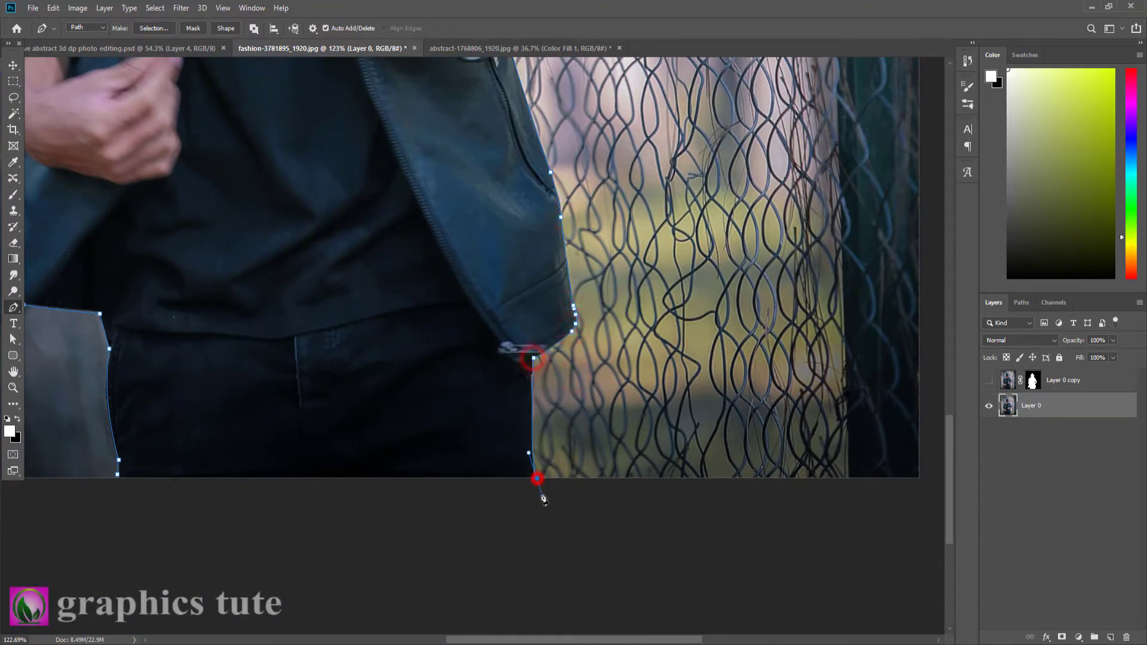
pyautogui.keyDown('alt'); pyautogui.click(537, 479); pyautogui.keyUp('alt')
pyautogui.click(346, 498)
pyautogui.click(220, 495)
pyautogui.click(125, 494)
pyautogui.click(117, 475)
# - Turn the closed path into a selection and add it as a layer mask on Layer 0
pyautogui.rightClick(229, 251)
pyautogui.click(265, 304)
pyautogui.click(633, 170)
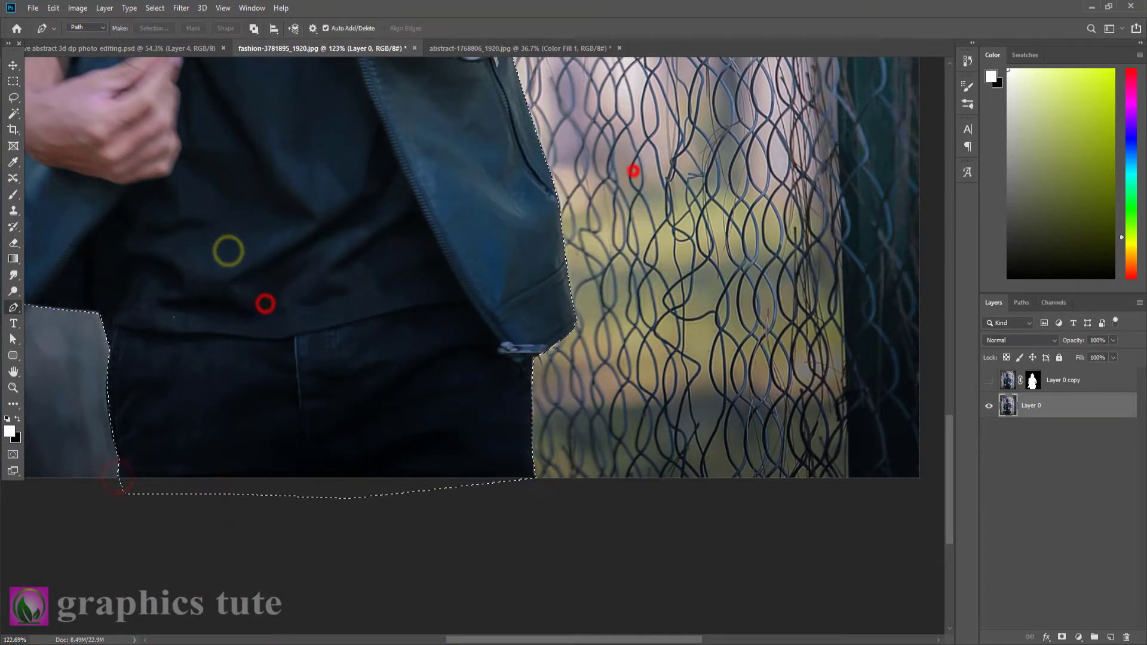
pyautogui.click(1061, 637)
# - Start a path in the gap between the jacket and his left arm, following the sleeve's inner creases
pyautogui.moveTo(416, 244); pyautogui.dragTo(476, 576)
pyautogui.click(493, 302)
pyautogui.click(505, 309)
pyautogui.moveTo(530, 329); pyautogui.dragTo(545, 326)
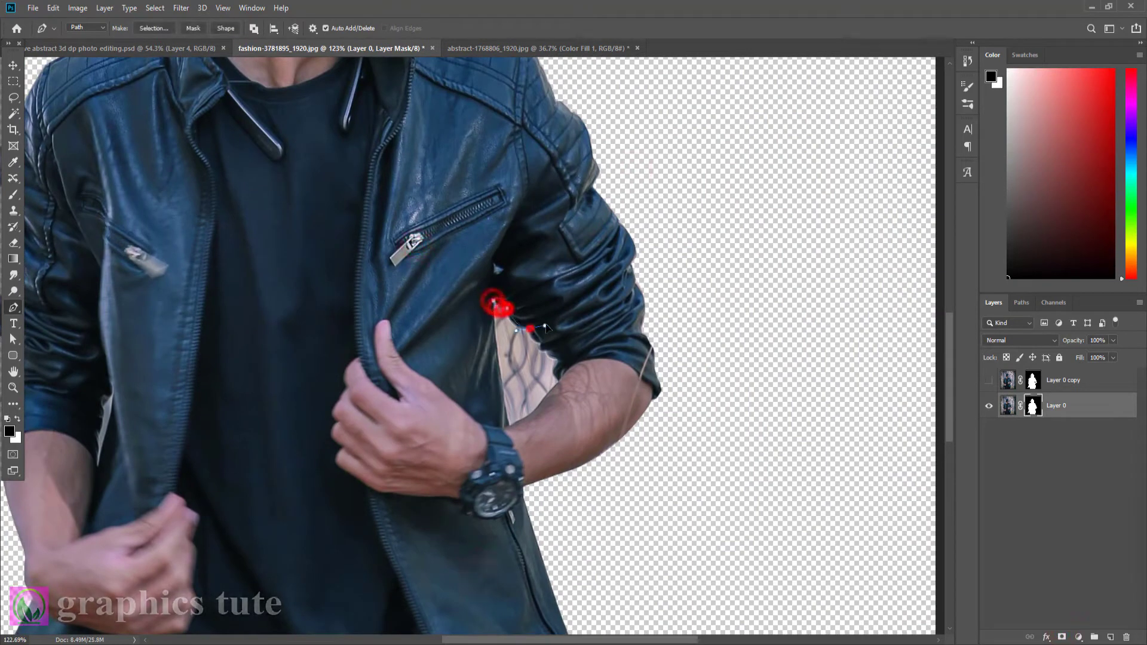
pyautogui.keyDown('alt'); pyautogui.click(530, 328); pyautogui.keyUp('alt')
pyautogui.click(532, 336)
pyautogui.click(534, 339)
pyautogui.click(537, 341)
# - Continue along the cuff and forearm and close the path around the fence gap beside the jacket
pyautogui.click(541, 345)
pyautogui.click(548, 352)
pyautogui.click(554, 360)
pyautogui.click(560, 378)
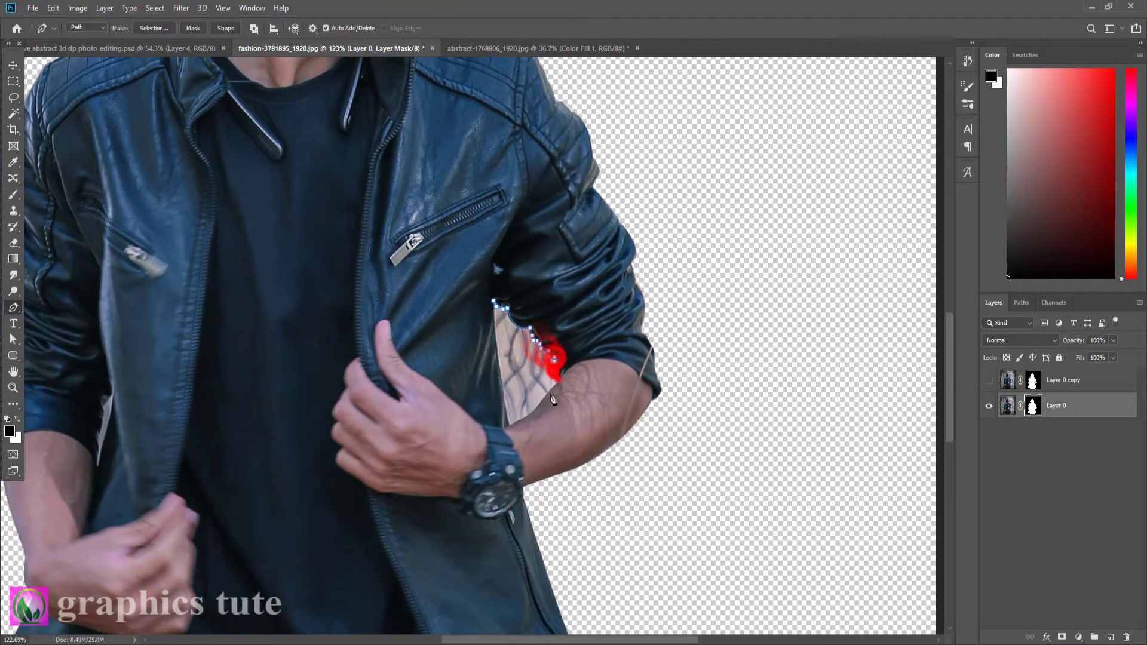
pyautogui.click(535, 411)
pyautogui.click(511, 422)
pyautogui.click(493, 303)
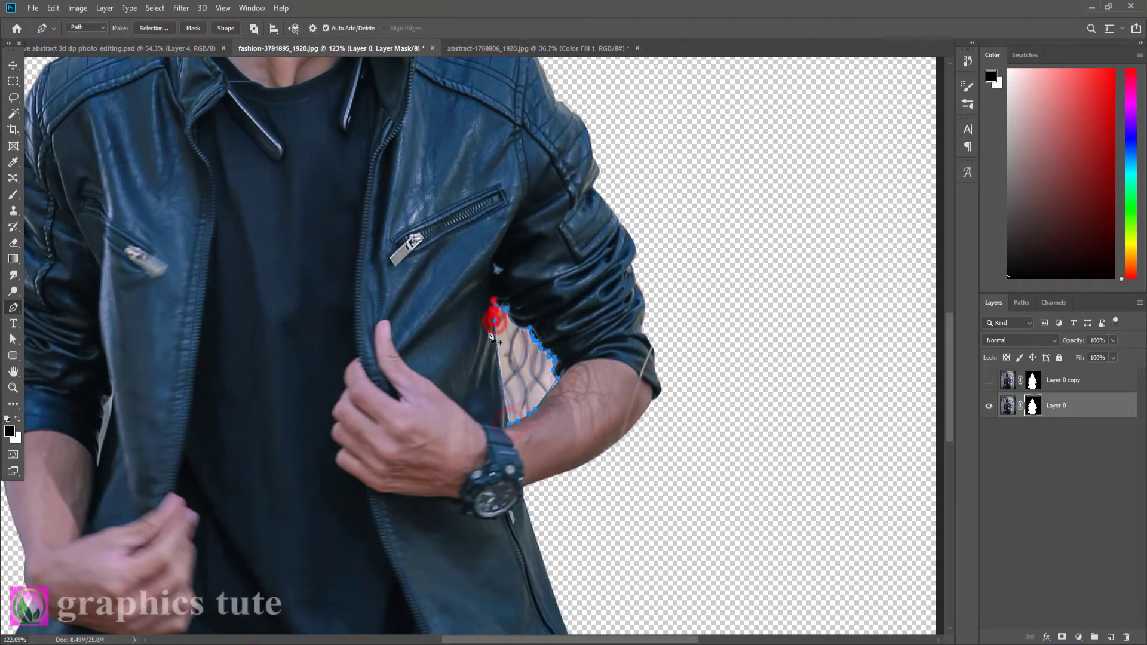
# - Trace a closed path around the narrow gap between his right sleeve and the jacket front
pyautogui.moveTo(357, 417); pyautogui.dragTo(499, 345)
pyautogui.click(236, 393)
pyautogui.click(246, 361)
pyautogui.click(252, 339)
pyautogui.click(254, 328)
pyautogui.click(256, 315)
pyautogui.click(248, 328)
pyautogui.click(244, 350)
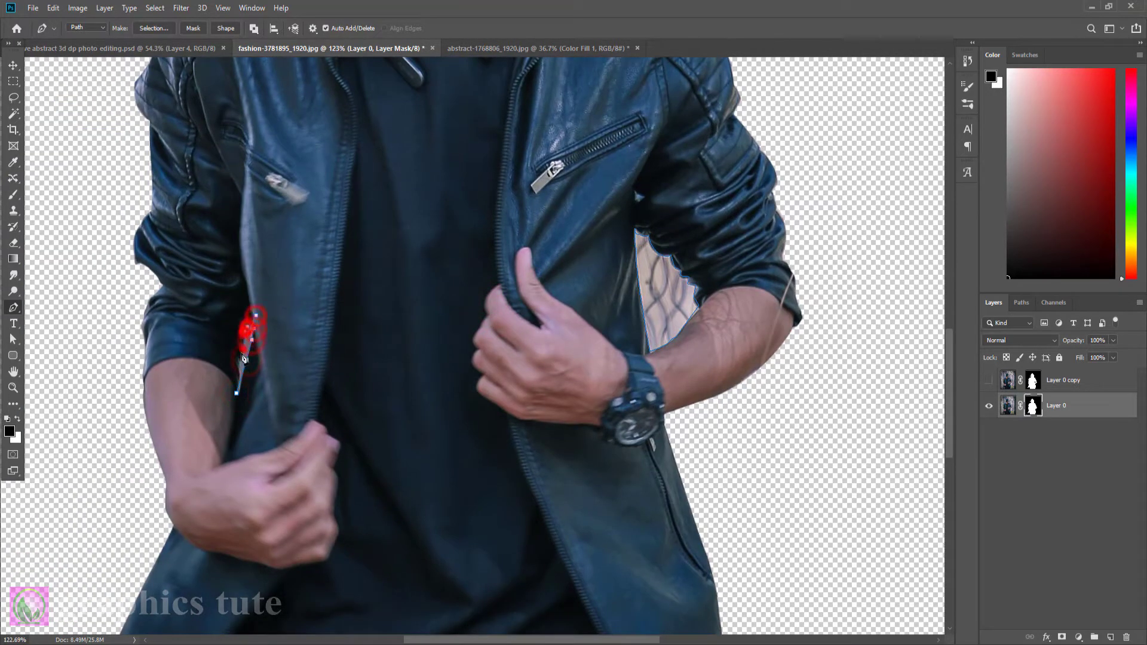
pyautogui.click(236, 393)
# - Select both traced arm gaps, mask them out with a 125 px black brush, and deselect
pyautogui.hotkey('ctrl', 'Return')
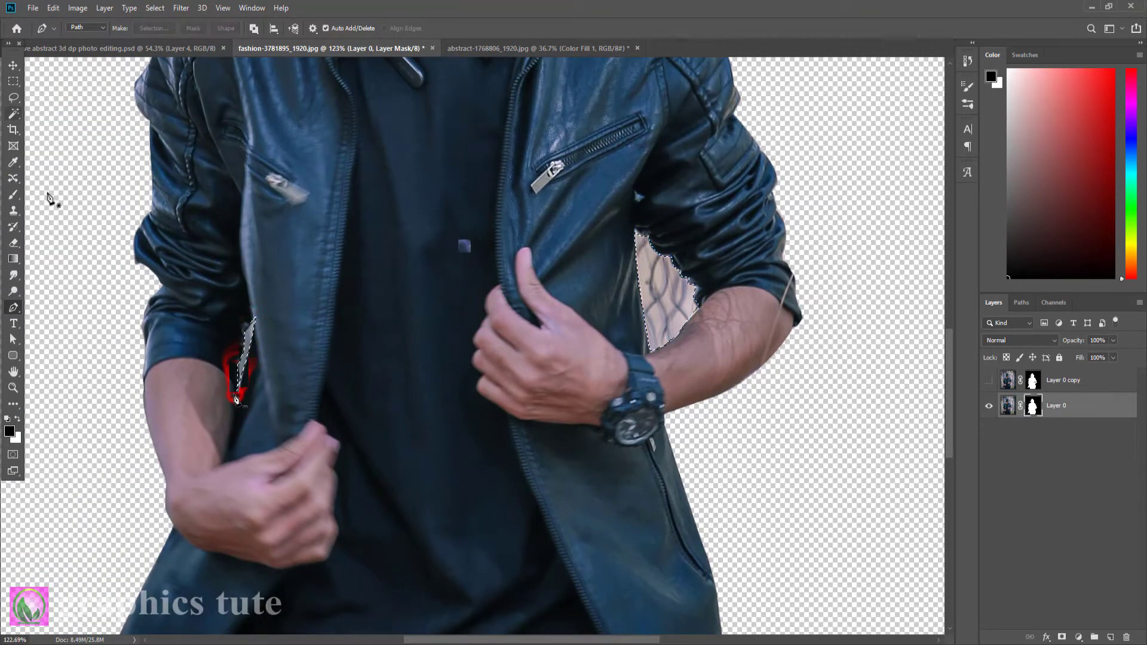
pyautogui.click(13, 195)
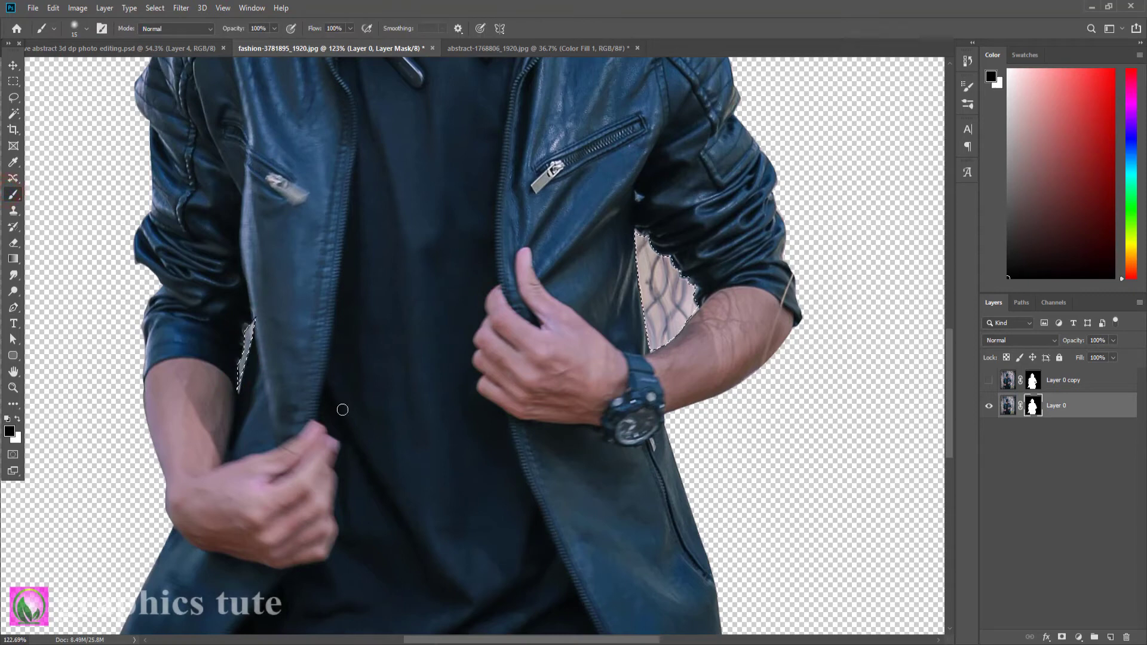
pyautogui.press(']')
pyautogui.press(']')
pyautogui.press(']')
pyautogui.press(']')
pyautogui.press(']')
pyautogui.press(']')
pyautogui.press(']')
pyautogui.press(']')
pyautogui.press(']')
pyautogui.press(']')
pyautogui.press(']')
pyautogui.press(']')
pyautogui.press(']')
pyautogui.moveTo(672, 320)
pyautogui.mouseDown()
pyautogui.moveTo(670, 279)
pyautogui.moveTo(724, 261)
pyautogui.moveTo(750, 298)
pyautogui.moveTo(693, 283)
pyautogui.moveTo(668, 355)
pyautogui.moveTo(235, 394)
pyautogui.mouseUp()
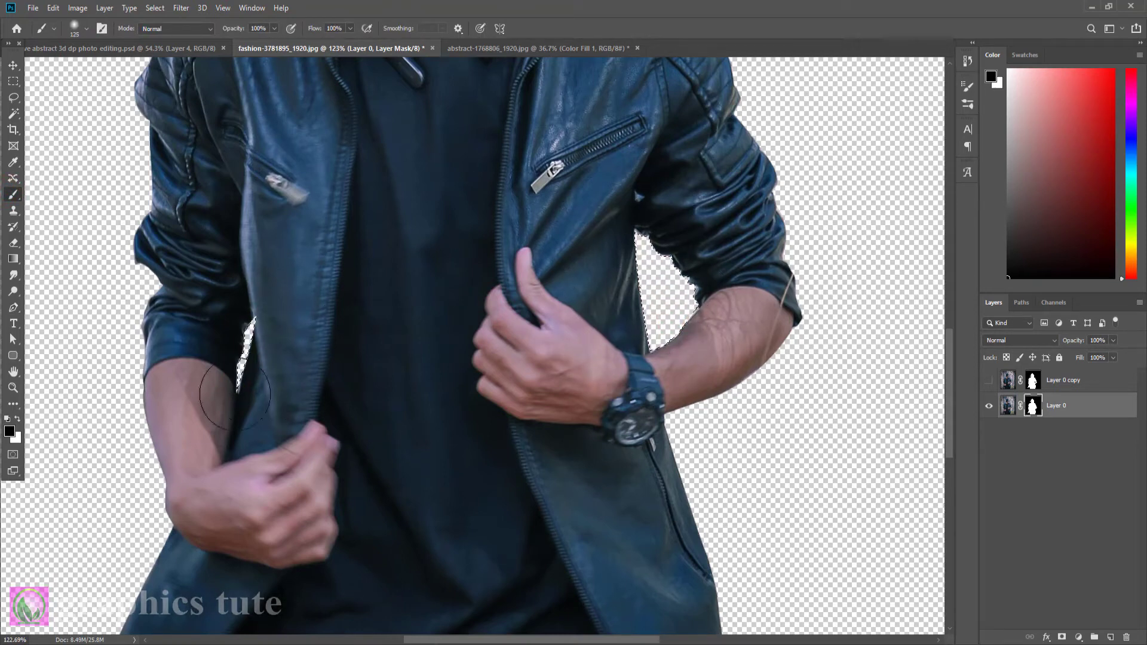
pyautogui.hotkey('ctrl', 'd')
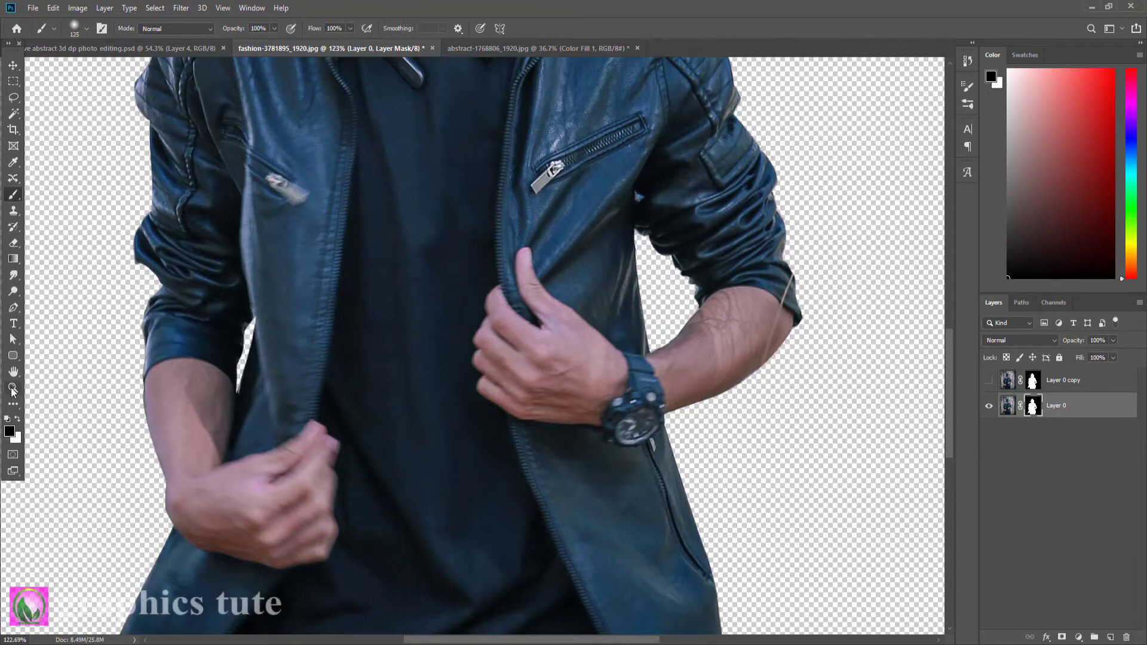
# - Bring the cut-out man into the abstract image document and position him above the background, over the black circle
pyautogui.click(13, 387)
pyautogui.moveTo(401, 406); pyautogui.dragTo(278, 292)
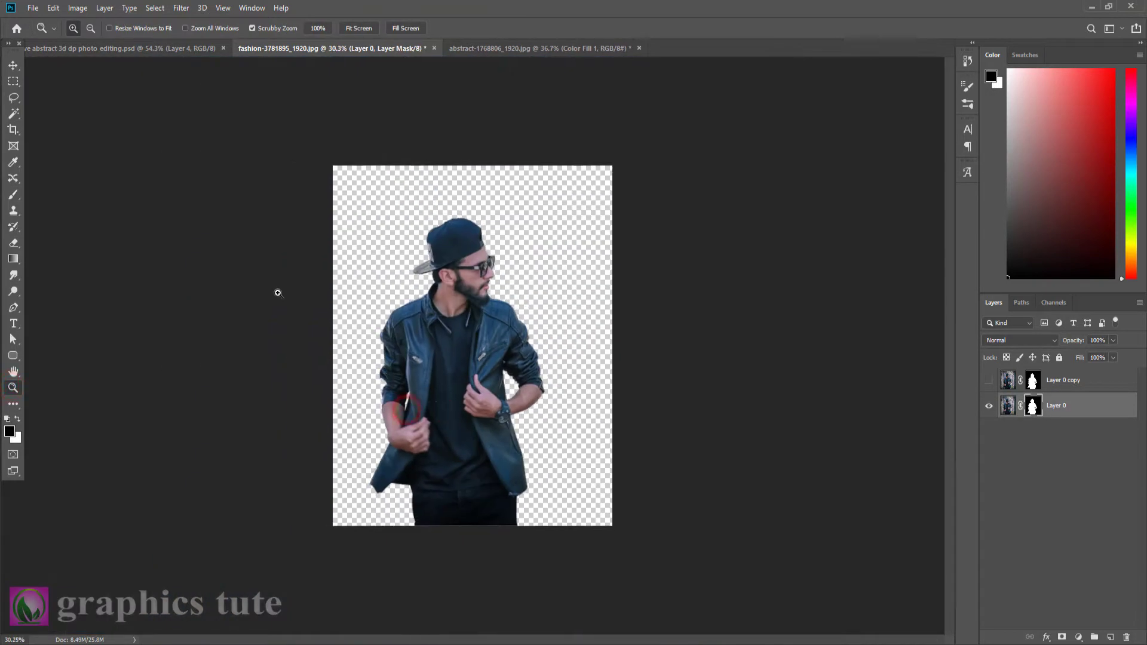
pyautogui.click(12, 65)
pyautogui.moveTo(464, 222); pyautogui.dragTo(607, 424)
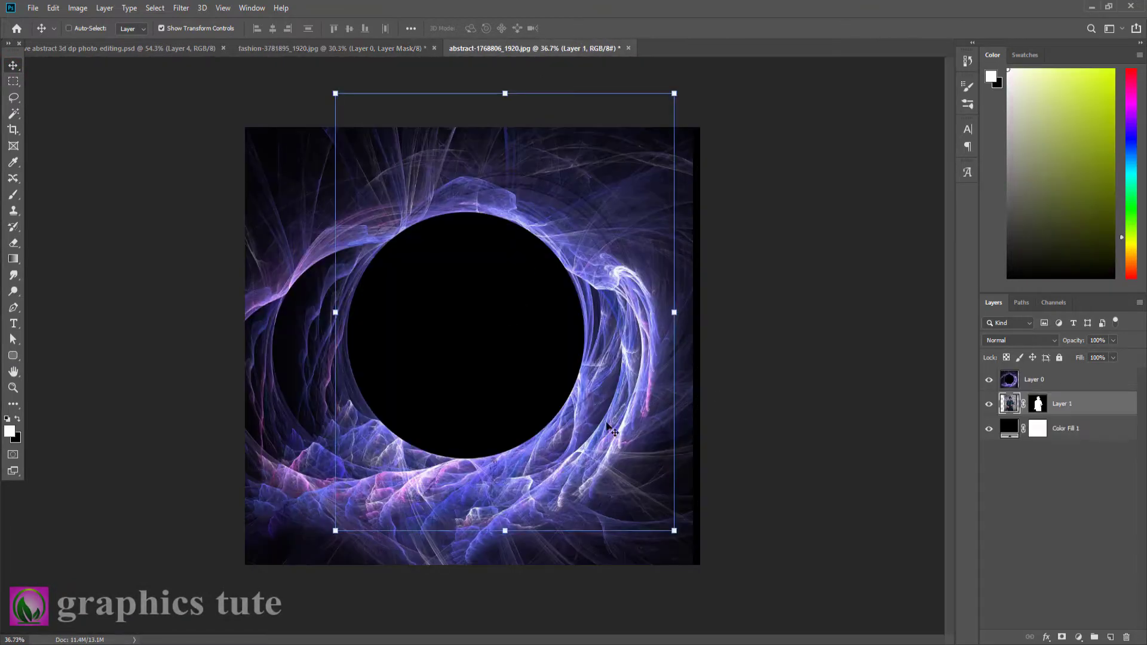
pyautogui.moveTo(1085, 386); pyautogui.dragTo(1086, 384)
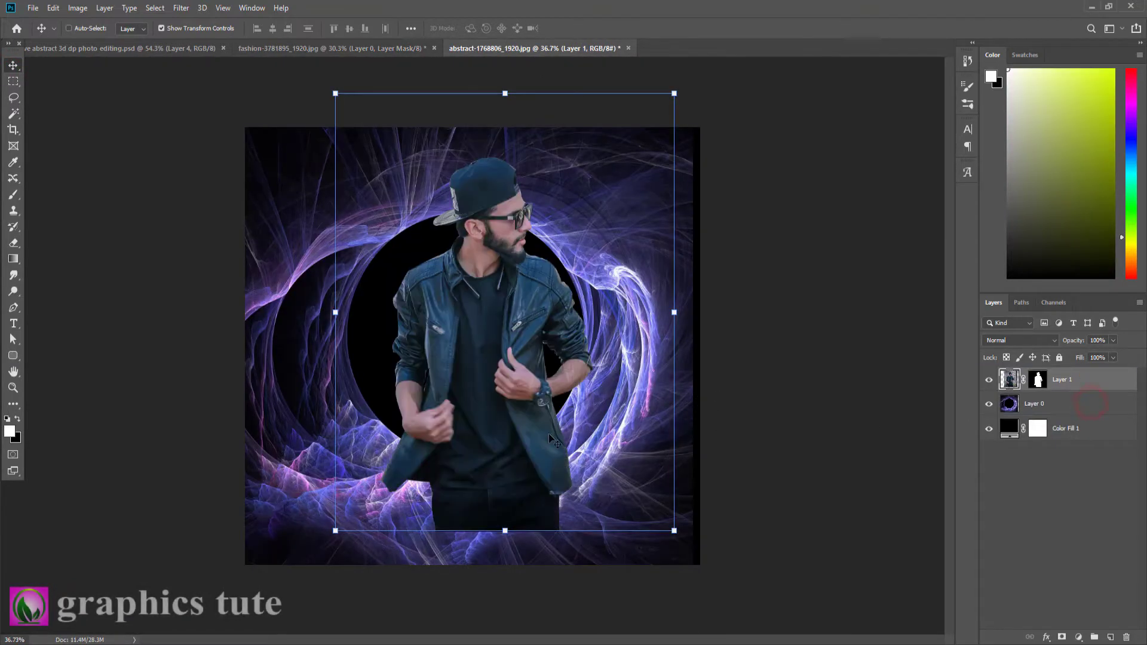
pyautogui.moveTo(515, 389)
pyautogui.mouseDown()
pyautogui.moveTo(476, 406)
pyautogui.moveTo(494, 369)
pyautogui.moveTo(495, 383)
pyautogui.mouseUp()
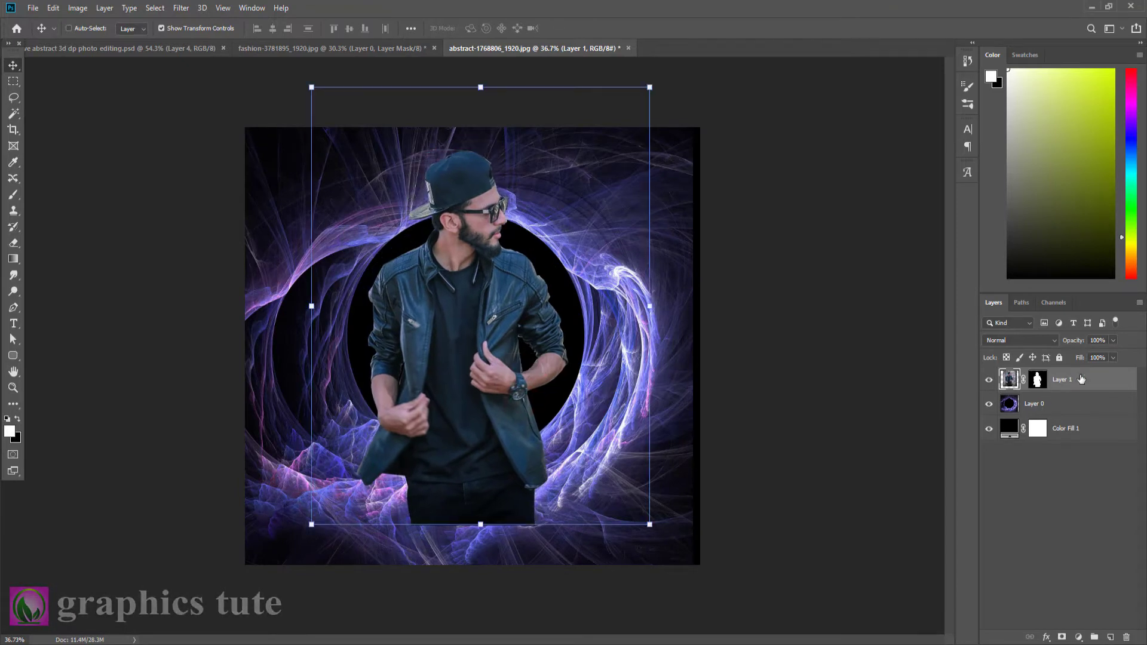
# - Place the man's layer below Layer 0 and set Layer 0's blend mode to Screen
pyautogui.moveTo(1081, 379); pyautogui.dragTo(1082, 416)
pyautogui.click(1043, 380)
pyautogui.click(1030, 342)
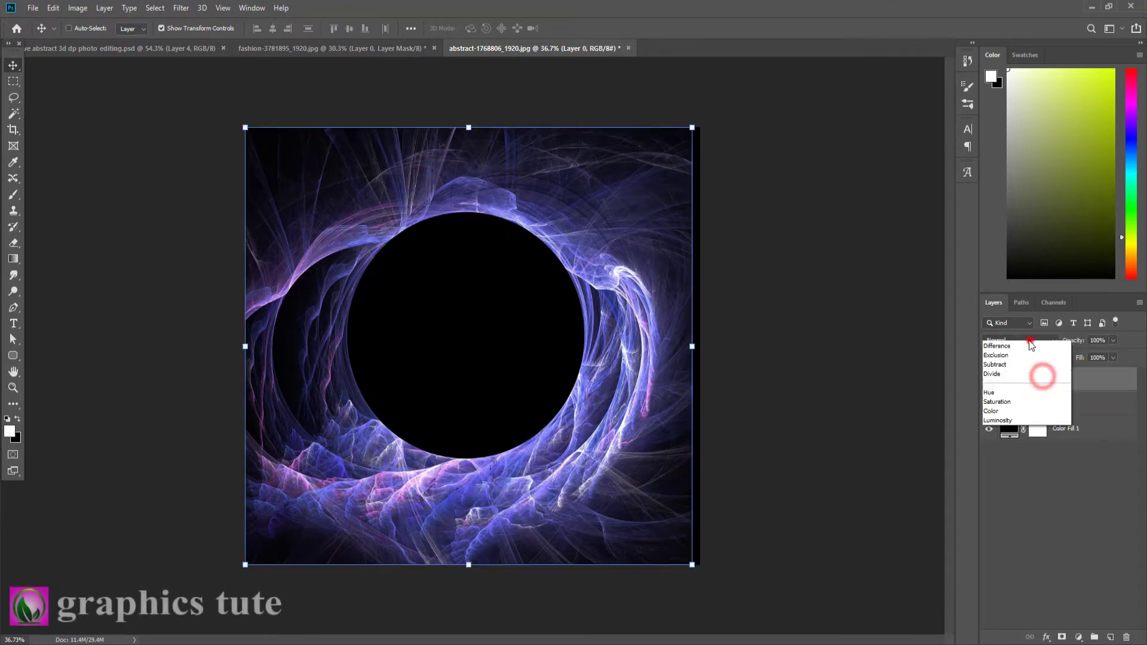
pyautogui.click(1001, 442)
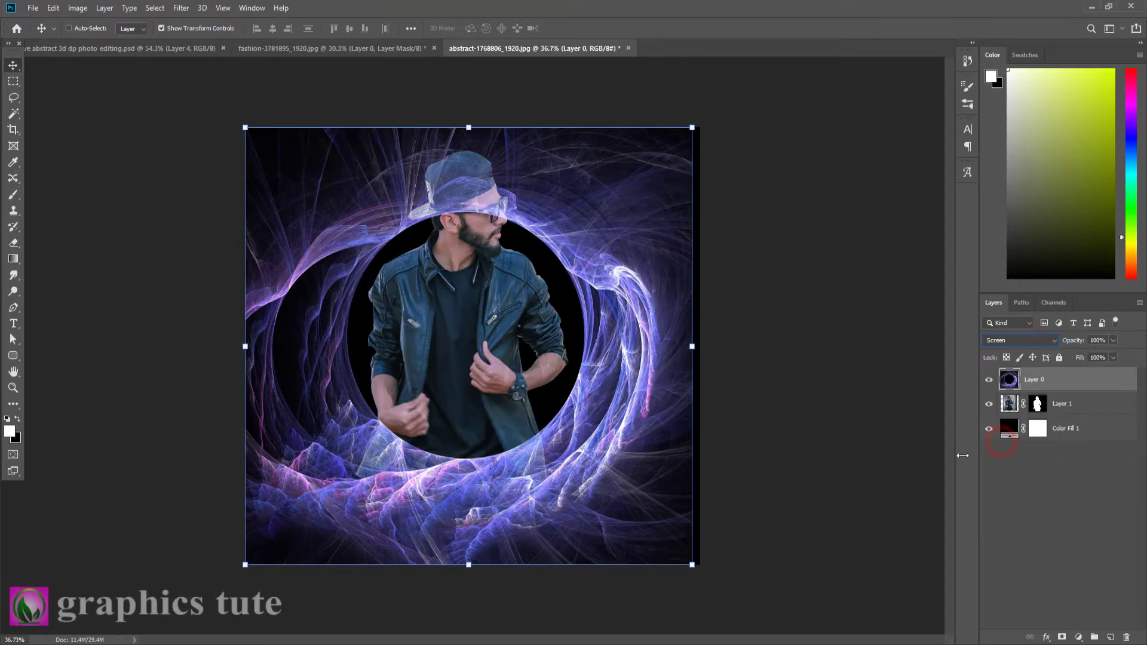
# - Shift the man on Layer 1 slightly to refine his placement inside the ring
pyautogui.click(1062, 404)
pyautogui.moveTo(405, 339); pyautogui.dragTo(415, 354)
# - Add a layer mask to Layer 0 and paint black over the lower middle of the man's cap
pyautogui.click(13, 387)
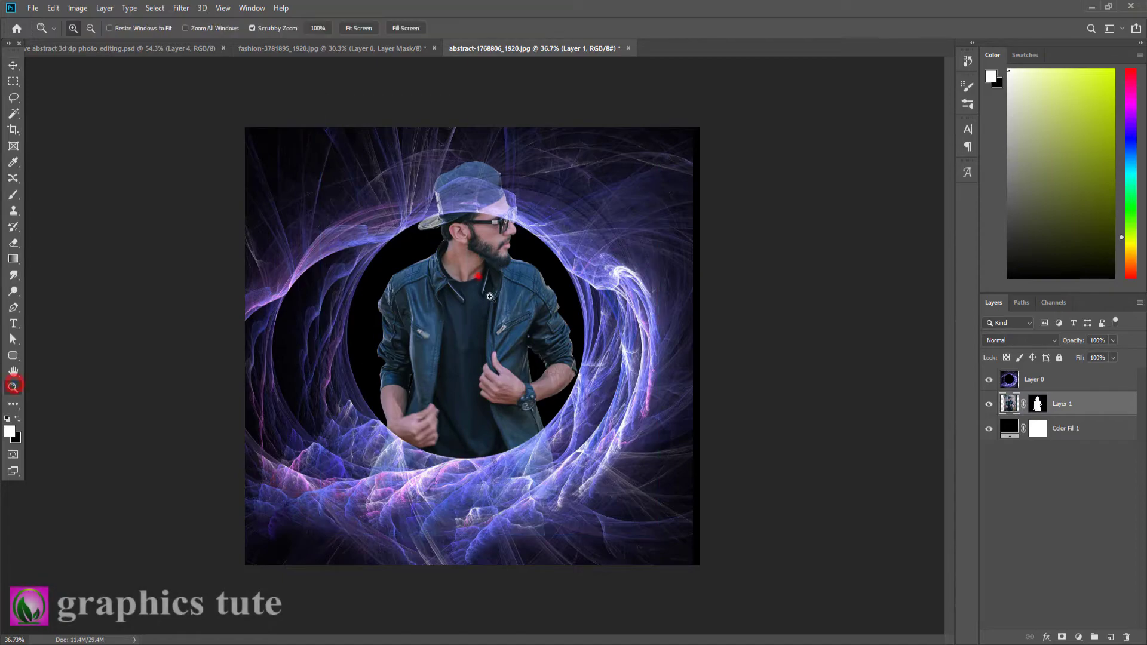
pyautogui.moveTo(478, 276); pyautogui.dragTo(518, 331)
pyautogui.moveTo(557, 183); pyautogui.dragTo(502, 328)
pyautogui.click(1046, 380)
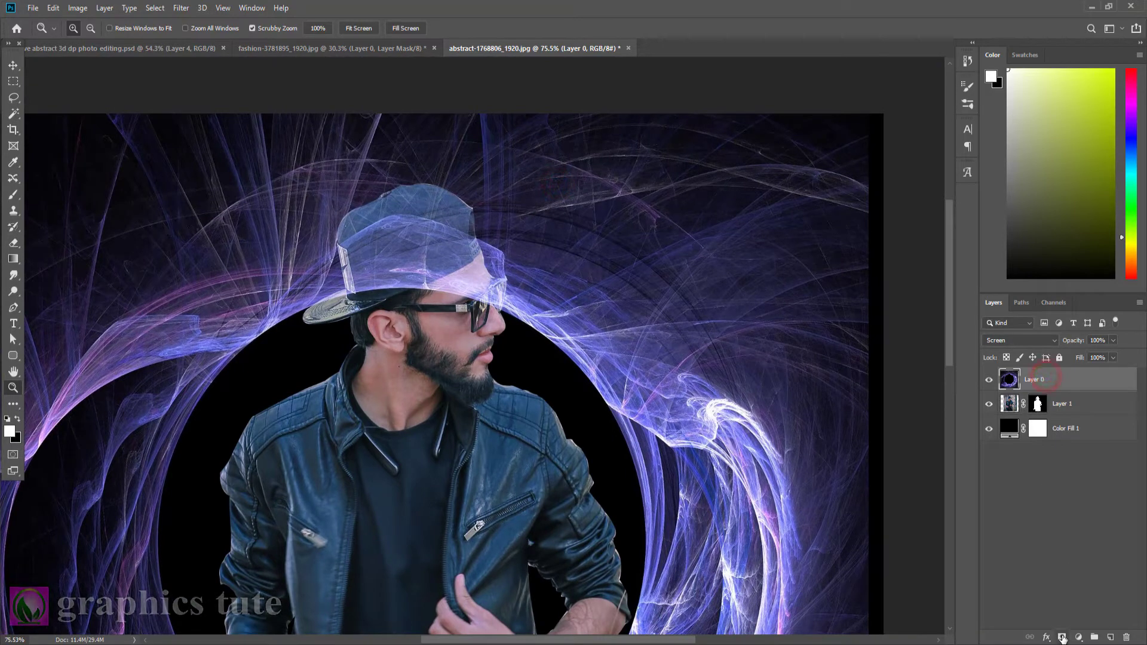
pyautogui.click(1062, 638)
pyautogui.click(9, 195)
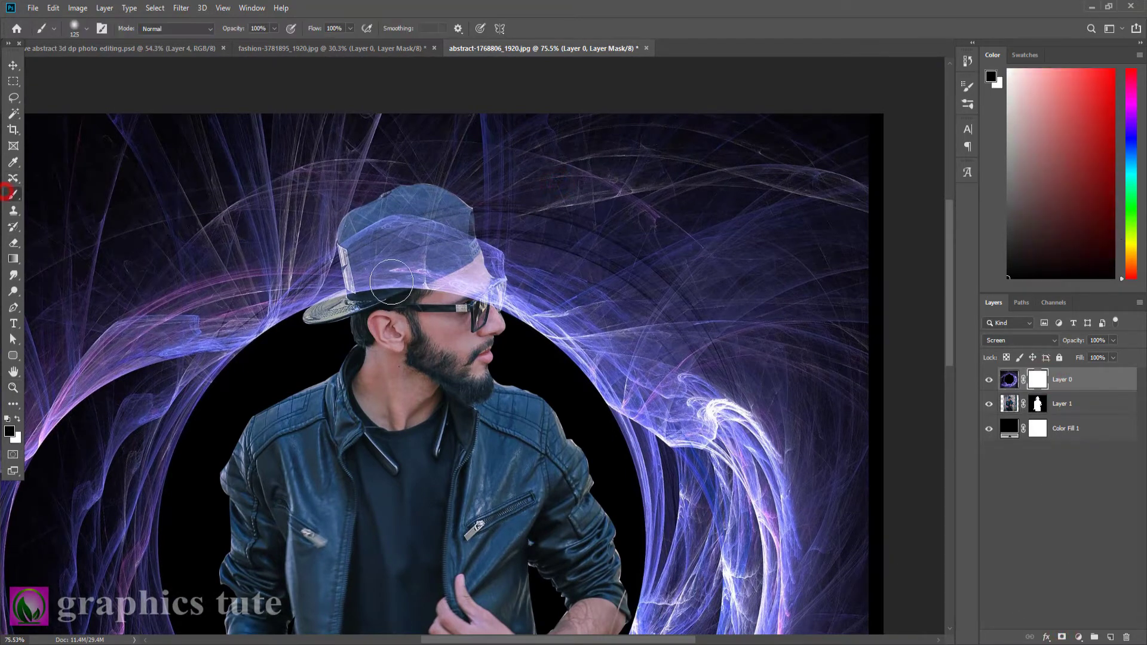
pyautogui.moveTo(393, 259)
pyautogui.mouseDown()
pyautogui.moveTo(392, 275)
pyautogui.moveTo(441, 278)
pyautogui.mouseUp()
# - Paint Layer 0's mask with a smaller brush to clear the swirls from the sunglasses, forehead and cap's front edge
pyautogui.press('[')
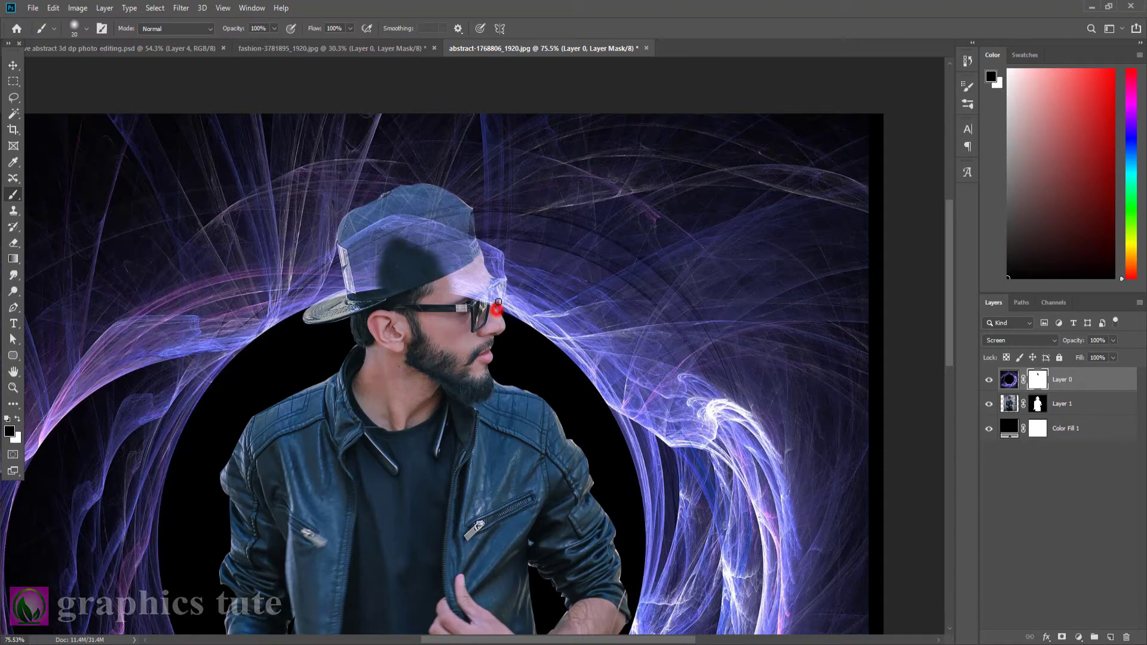
pyautogui.moveTo(498, 302); pyautogui.dragTo(501, 288)
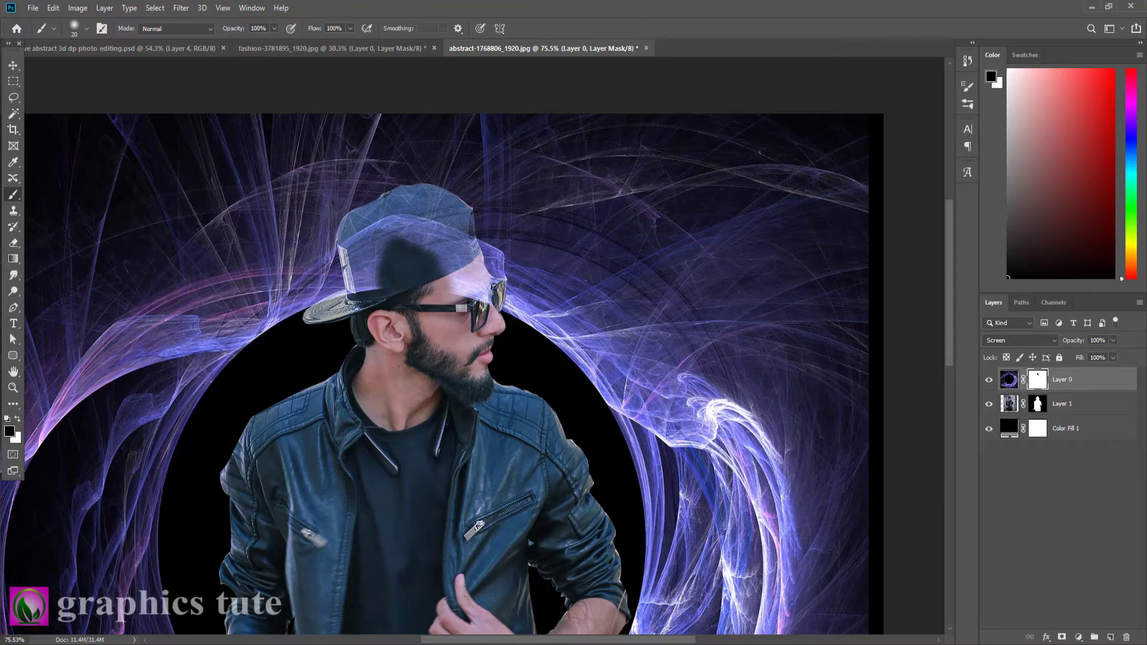
pyautogui.moveTo(484, 281)
pyautogui.mouseDown()
pyautogui.moveTo(450, 248)
pyautogui.moveTo(469, 297)
pyautogui.mouseUp()
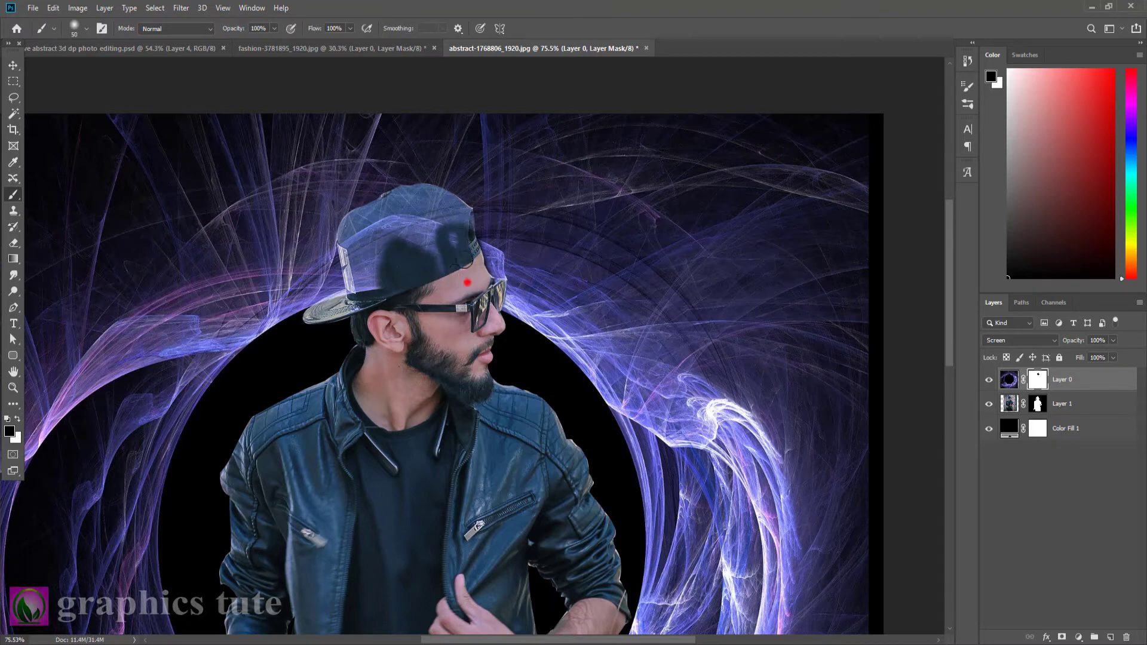
# - Paint the rest of the cap on Layer 0's mask to remove the overlapping swirls
pyautogui.moveTo(467, 282)
pyautogui.mouseDown()
pyautogui.moveTo(442, 222)
pyautogui.moveTo(420, 211)
pyautogui.mouseUp()
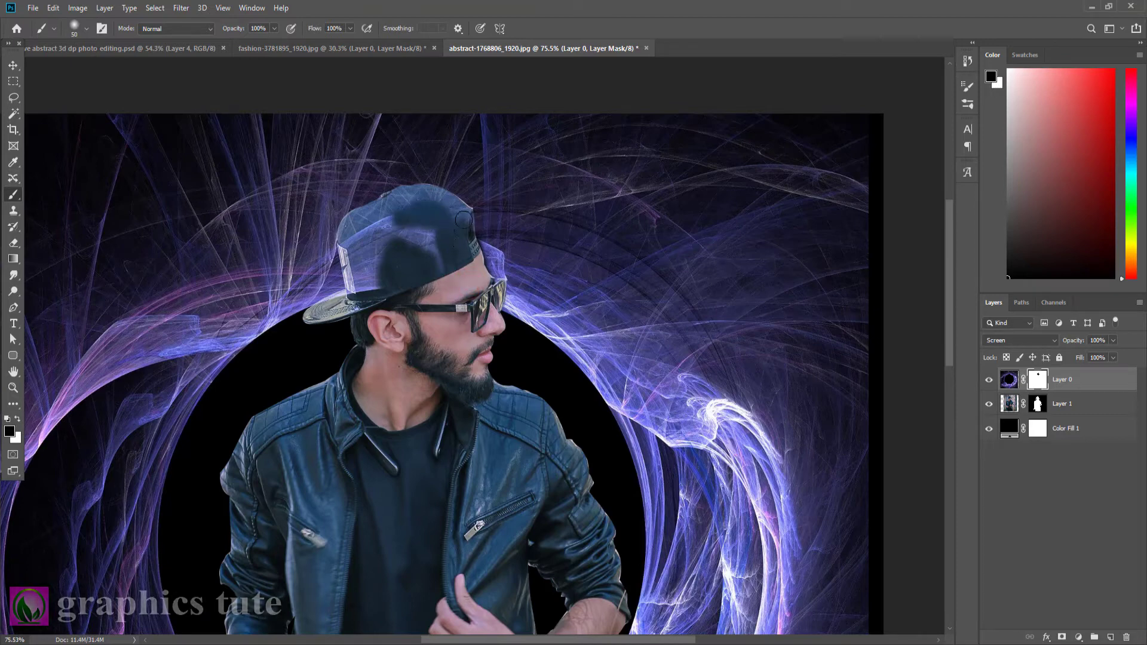
pyautogui.moveTo(404, 194)
pyautogui.mouseDown()
pyautogui.moveTo(387, 226)
pyautogui.moveTo(436, 262)
pyautogui.mouseUp()
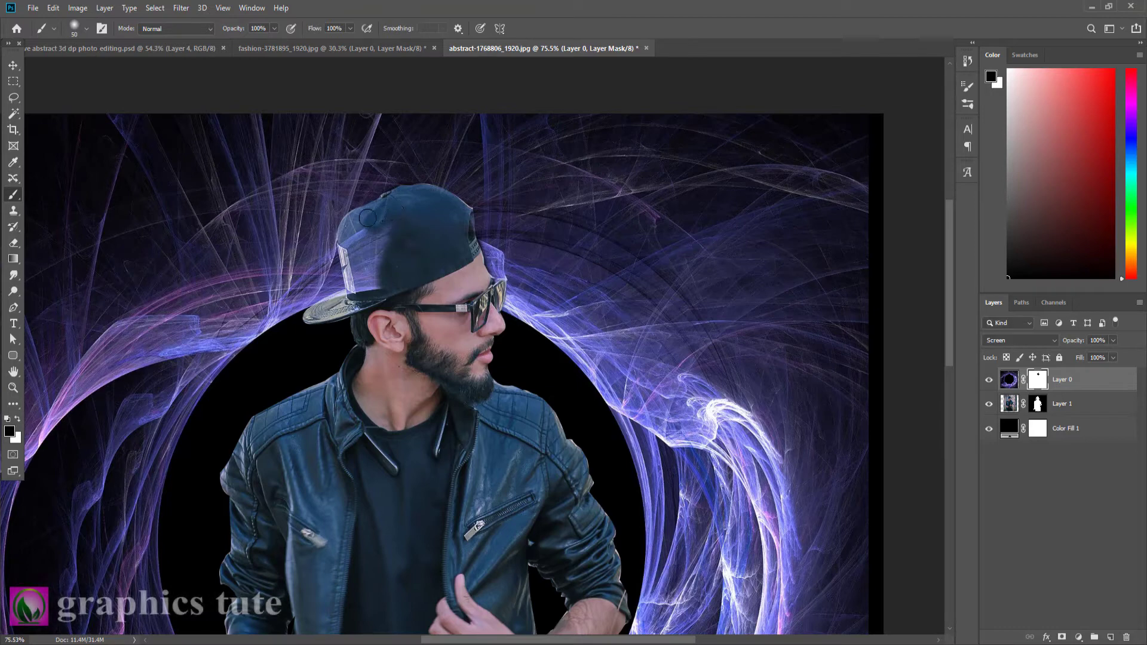
pyautogui.moveTo(349, 249); pyautogui.dragTo(377, 281)
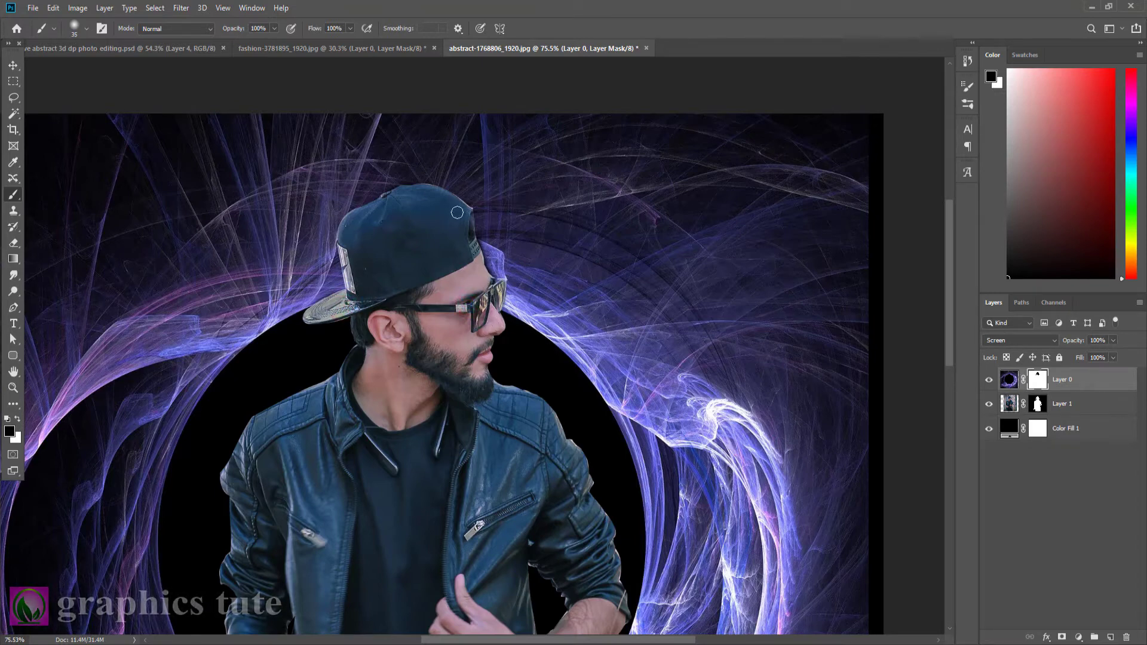
# - Paint Layer 0's mask along the lower edge of his right wrist and hand to clear the overlapping swirls
pyautogui.scroll(-5, 445, 339)
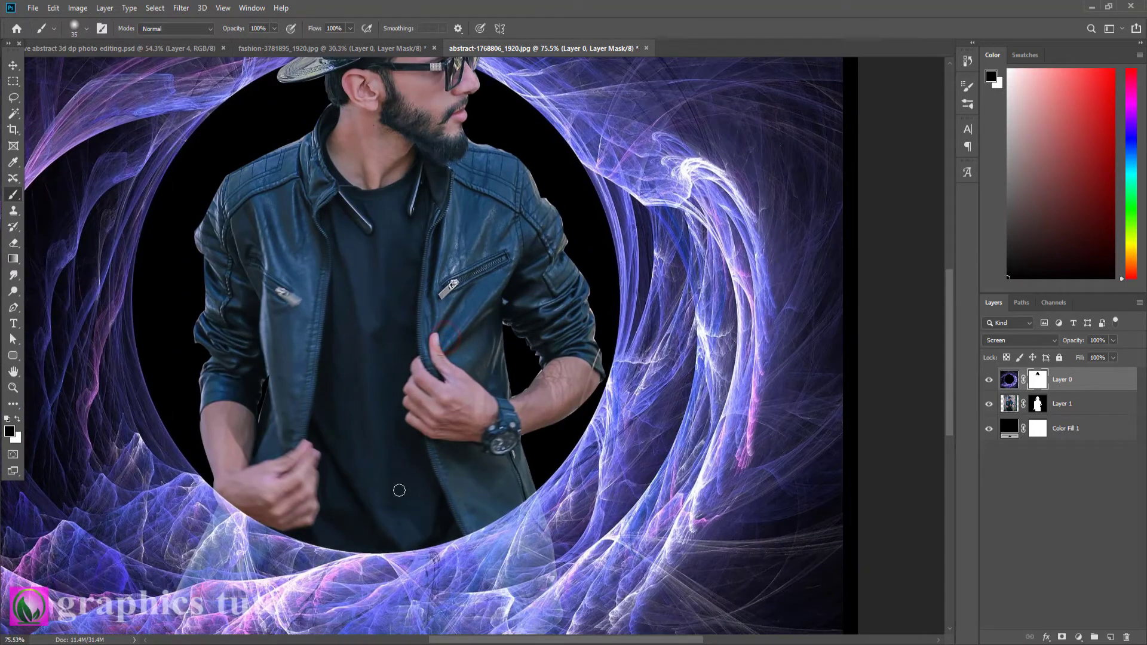
pyautogui.scroll(-3, 399, 491)
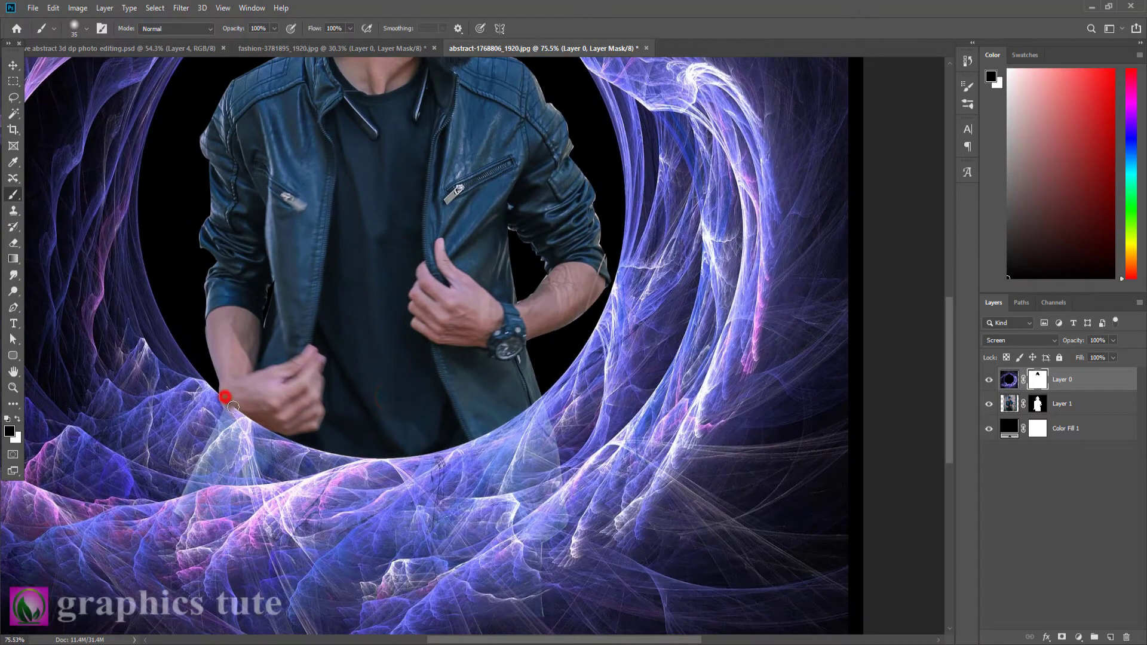
pyautogui.moveTo(233, 406); pyautogui.dragTo(279, 424)
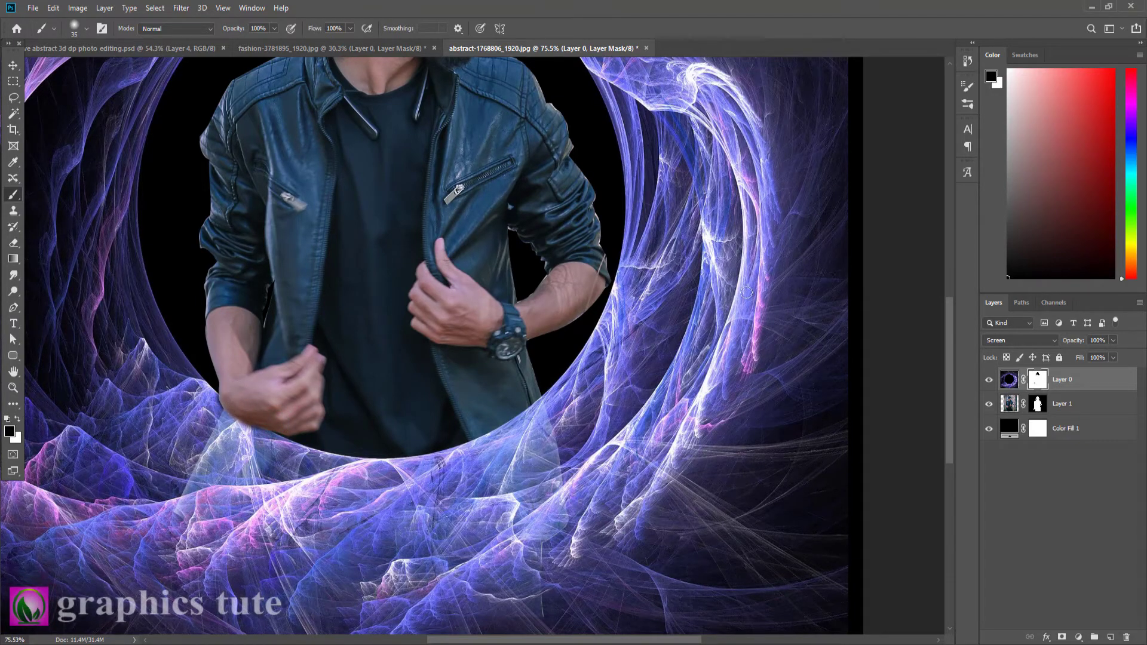
pyautogui.click(12, 387)
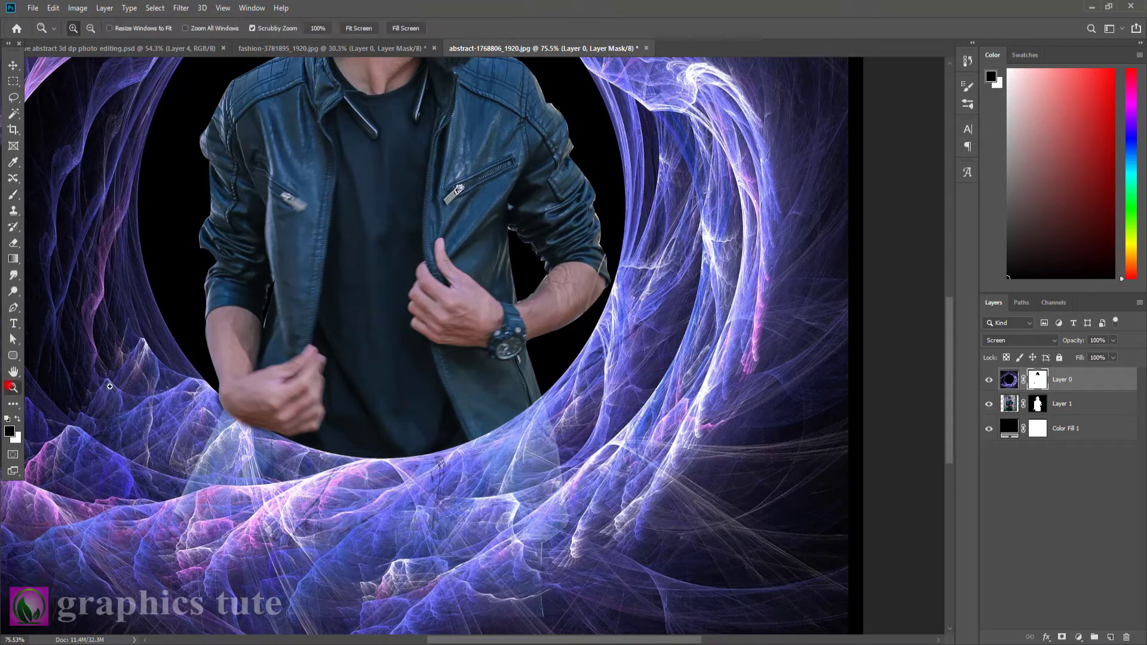
pyautogui.moveTo(443, 321); pyautogui.dragTo(385, 321)
pyautogui.moveTo(477, 340); pyautogui.dragTo(485, 342)
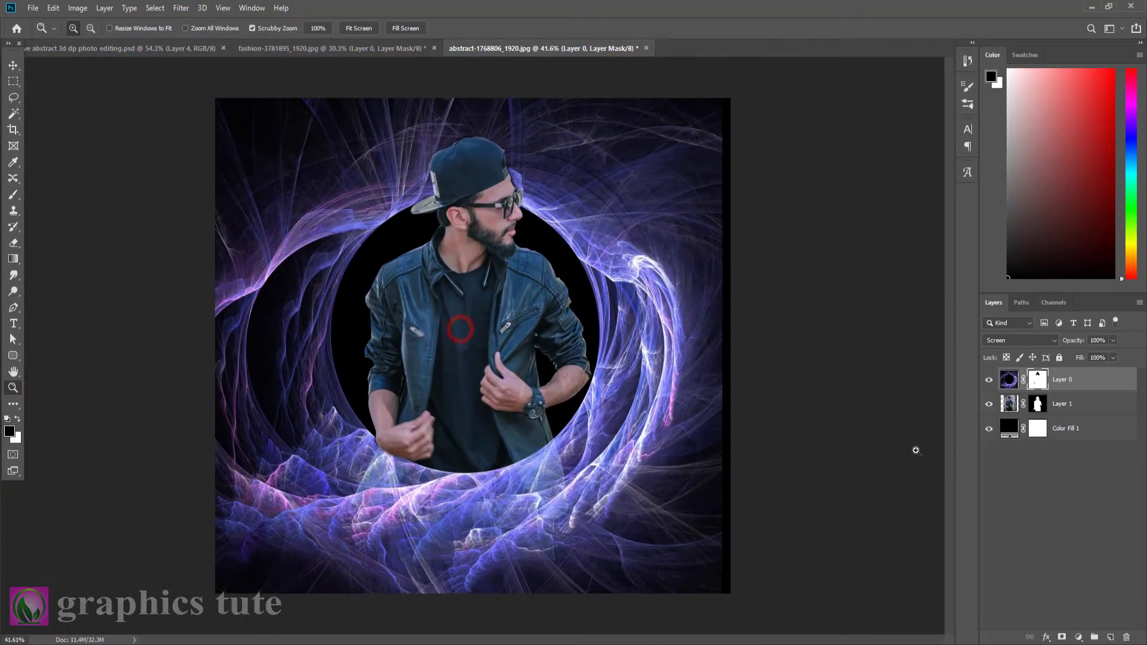
# - Duplicate Layer 0 and crop the canvas slightly to trim off the plain black strip beside the swirls
pyautogui.click(1073, 380)
pyautogui.hotkey('ctrl', 'j')
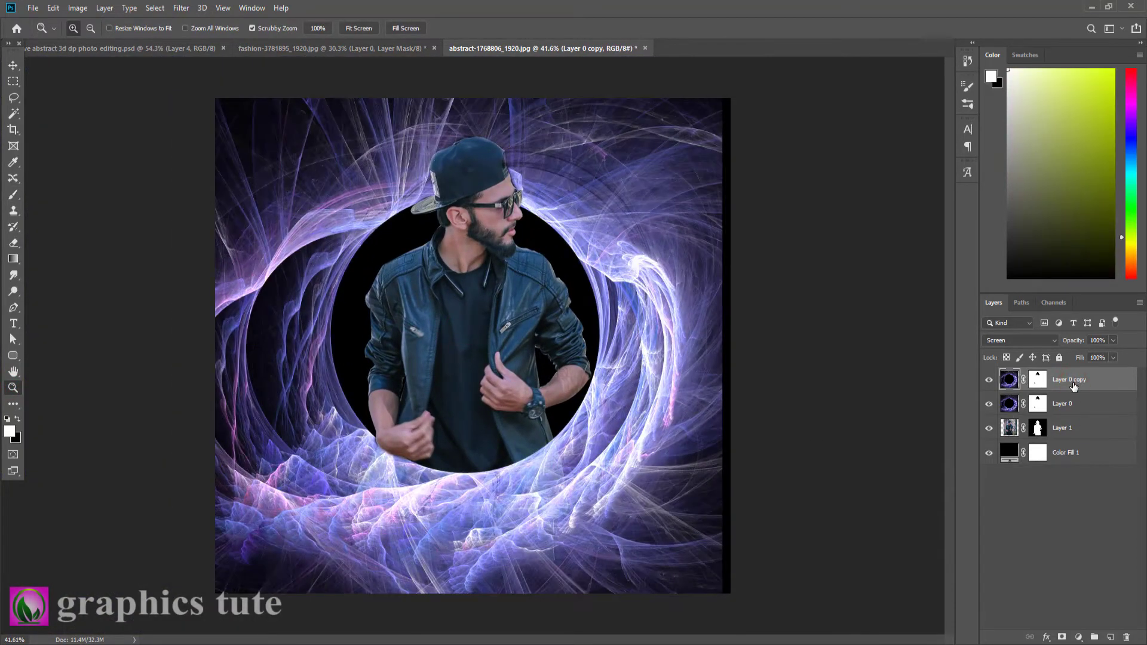
pyautogui.click(1073, 452)
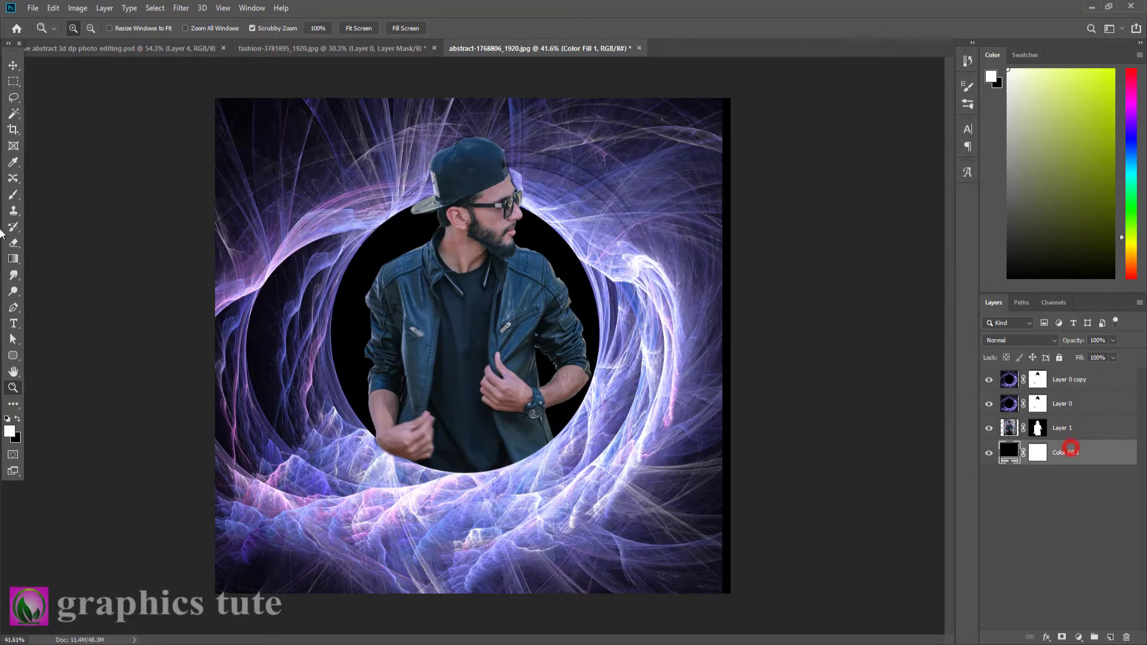
pyautogui.click(15, 129)
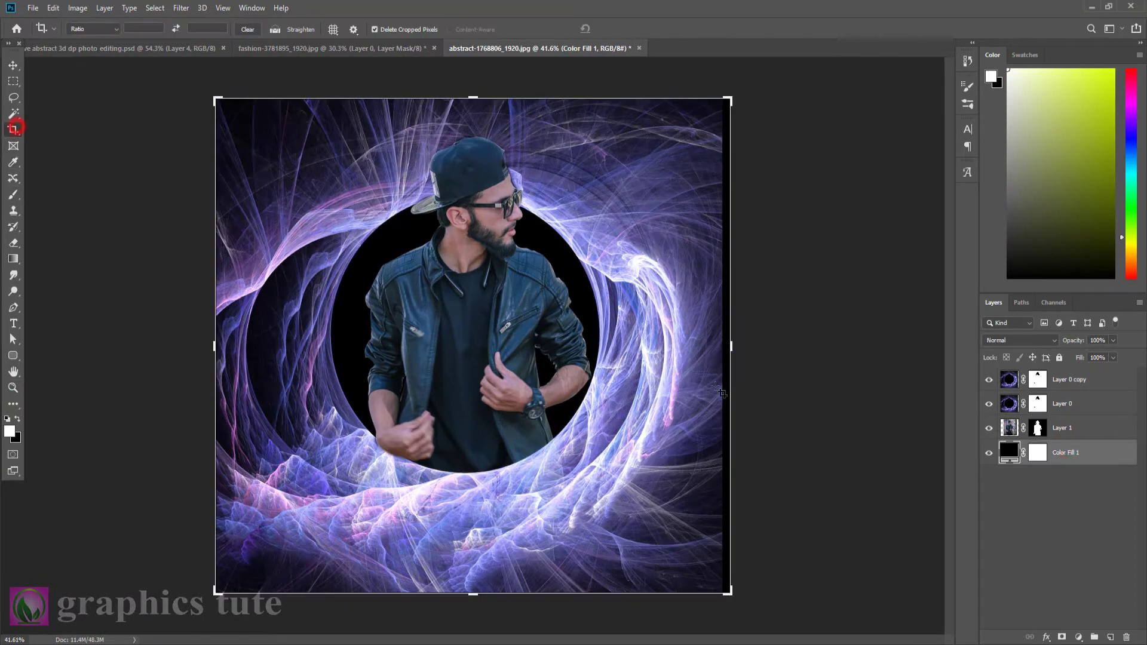
pyautogui.moveTo(730, 351); pyautogui.dragTo(729, 352)
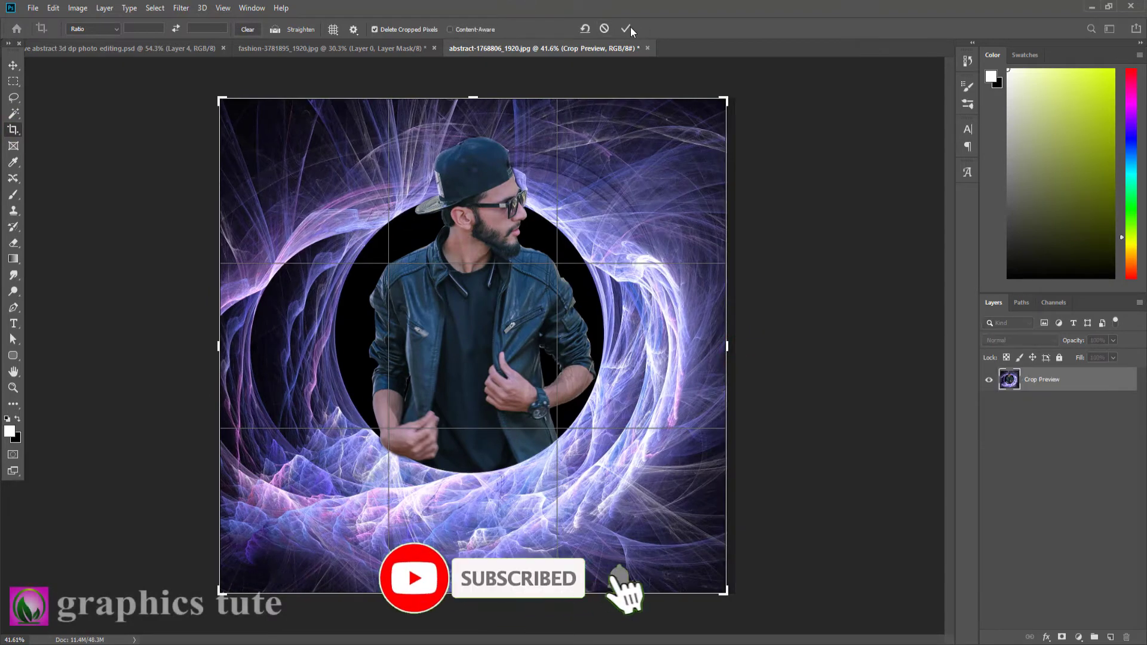
pyautogui.click(629, 28)
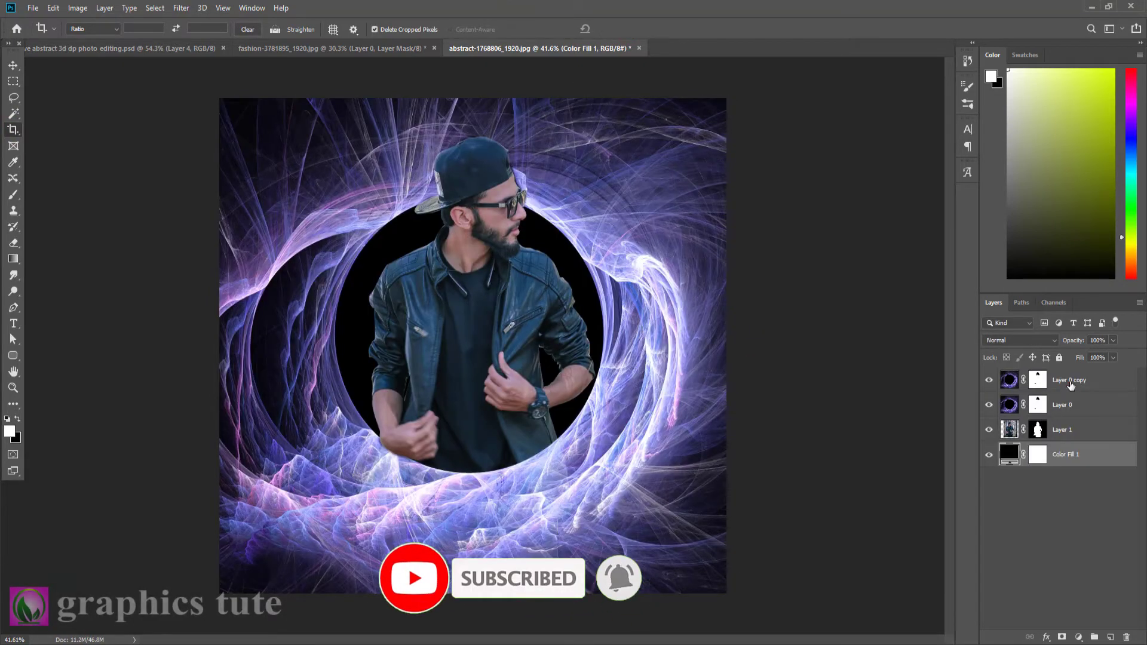
# - Group Layer 0 and Layer 0 copy together
pyautogui.click(1070, 380)
pyautogui.keyDown('shift'); pyautogui.click(1062, 406); pyautogui.keyUp('shift')
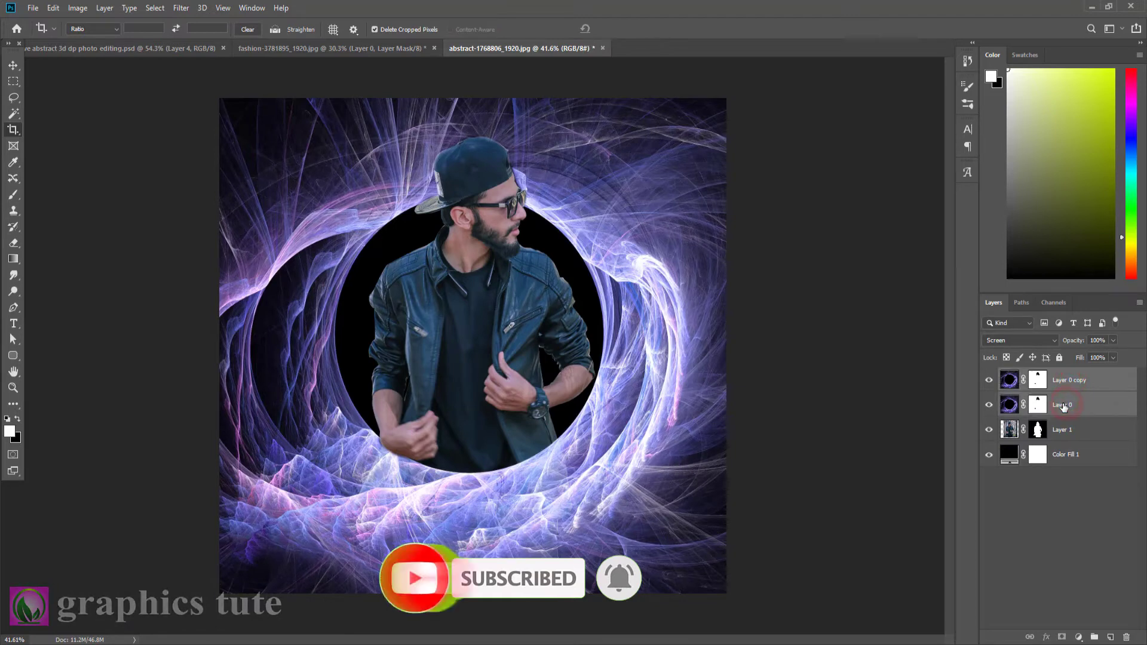
pyautogui.hotkey('ctrl', 'g')
# - Add a colorized Hue/Saturation adjustment clipped to Group 1, with hue about 260 and saturation 55
pyautogui.click(1079, 637)
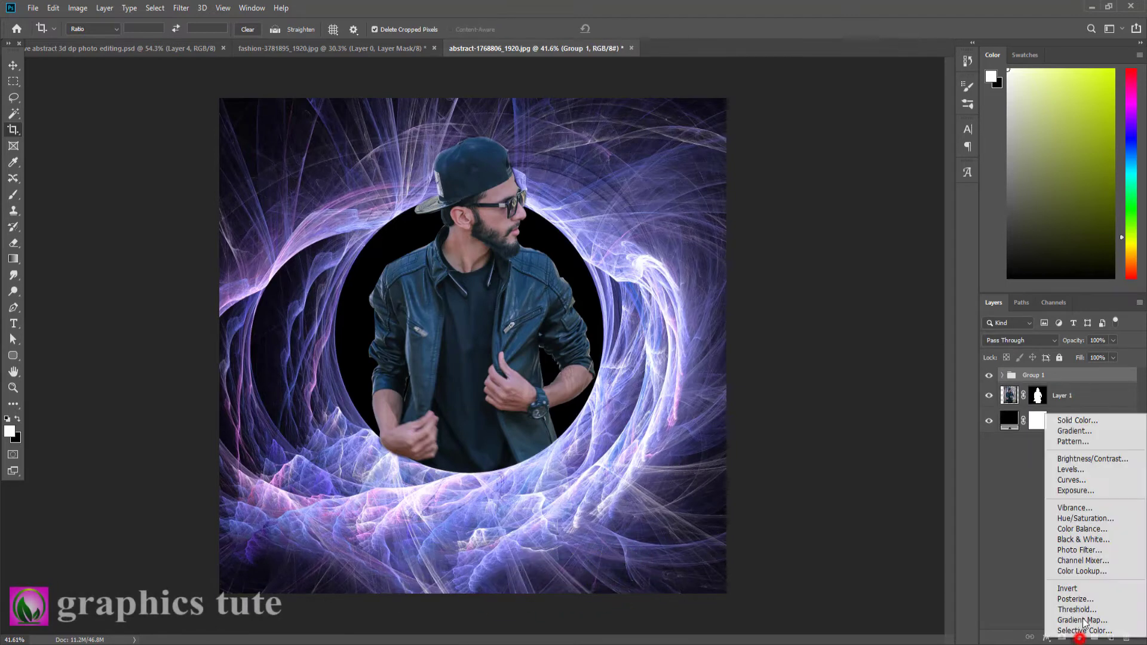
pyautogui.click(1094, 515)
pyautogui.click(851, 404)
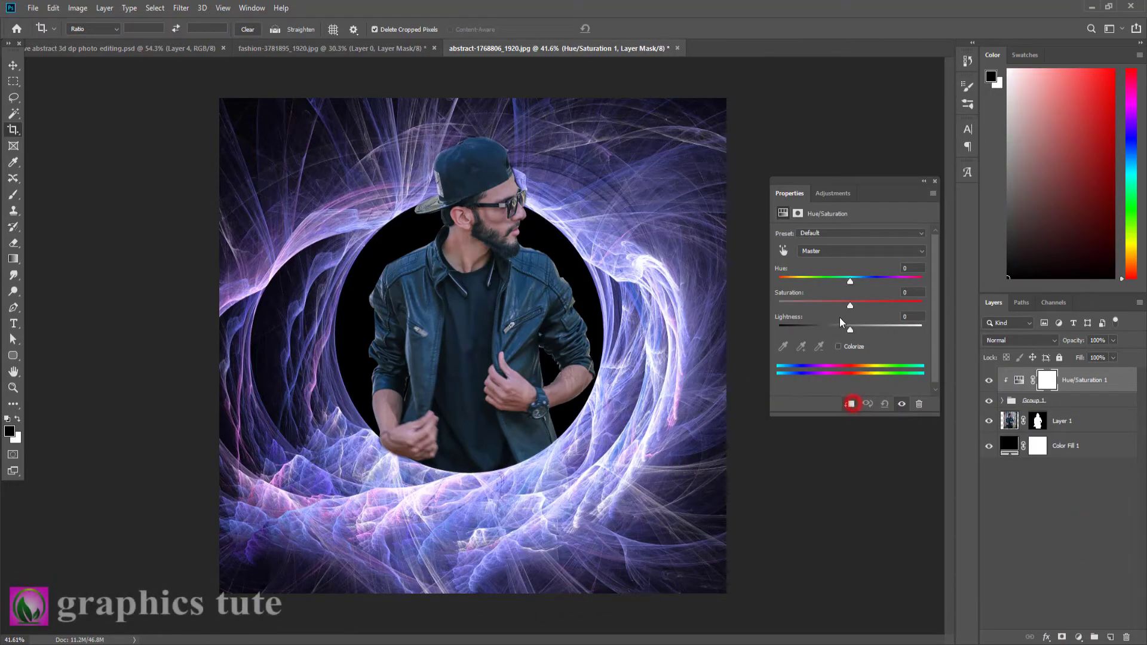
pyautogui.click(838, 347)
pyautogui.moveTo(781, 280); pyautogui.dragTo(875, 282)
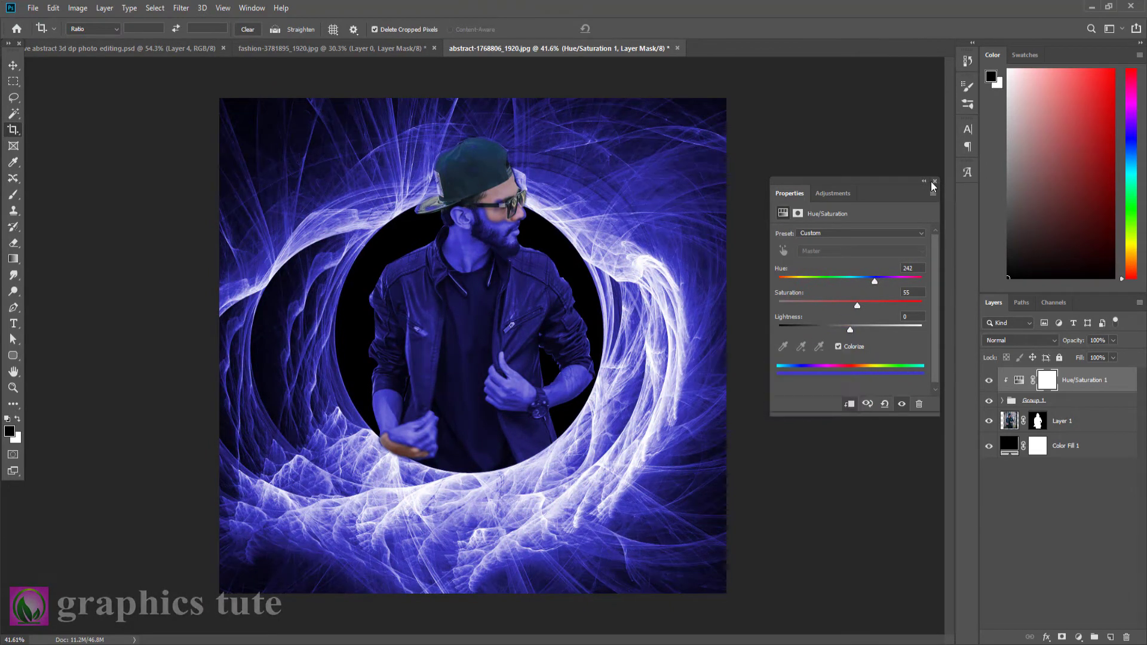
pyautogui.moveTo(877, 279)
pyautogui.mouseDown()
pyautogui.moveTo(865, 278)
pyautogui.moveTo(883, 281)
pyautogui.mouseUp()
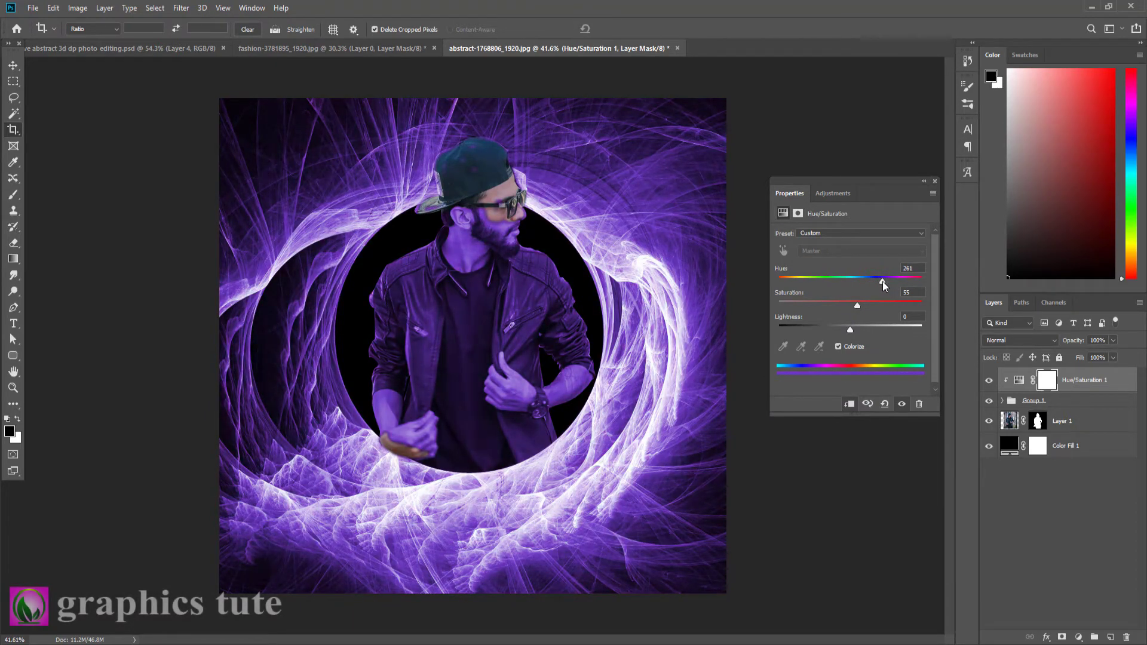
pyautogui.click(935, 181)
# - Replace the Hue/Saturation 1 mask with a copy of Layer 1's mask and invert it to exclude the man
pyautogui.click(1039, 425)
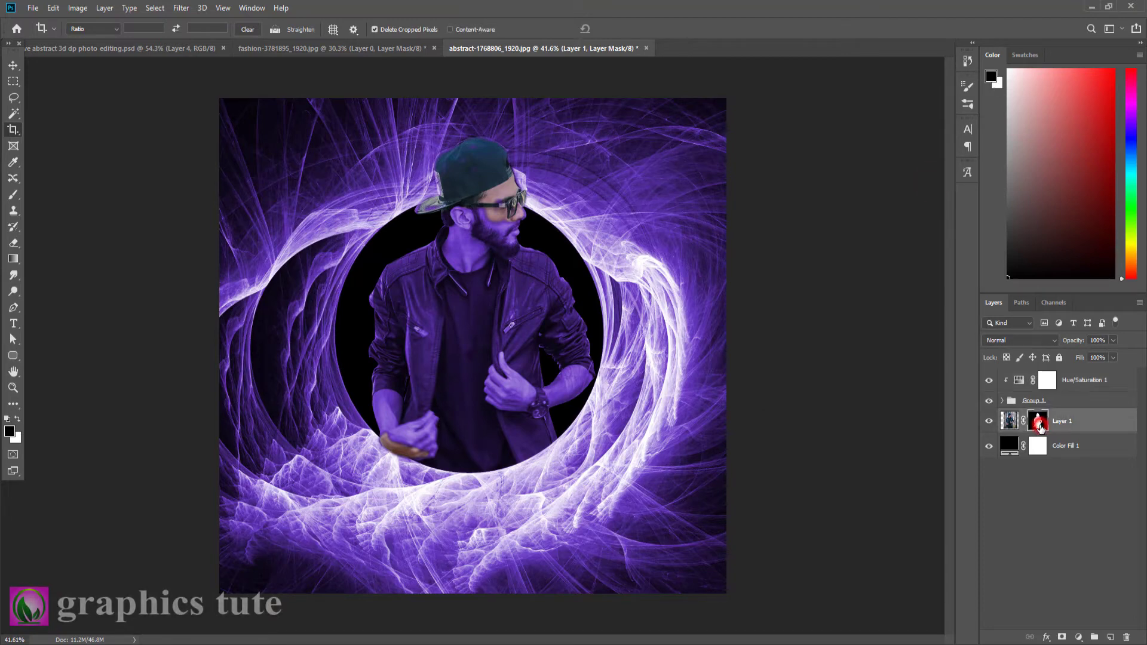
pyautogui.moveTo(1039, 426); pyautogui.dragTo(1041, 385)
pyautogui.click(518, 245)
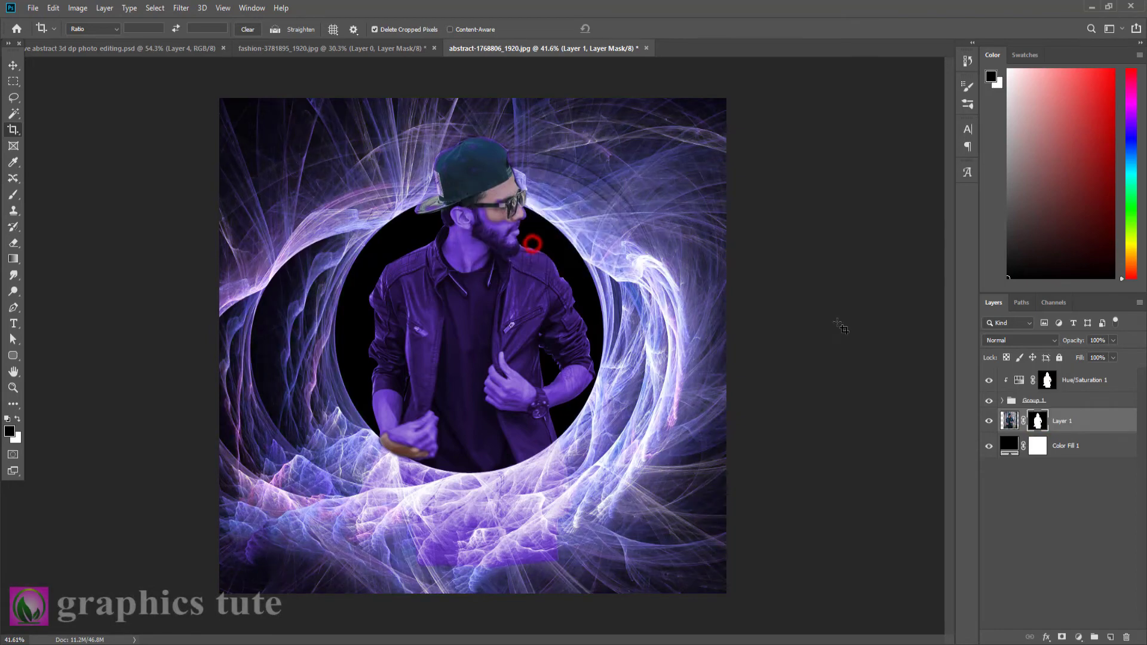
pyautogui.click(1044, 380)
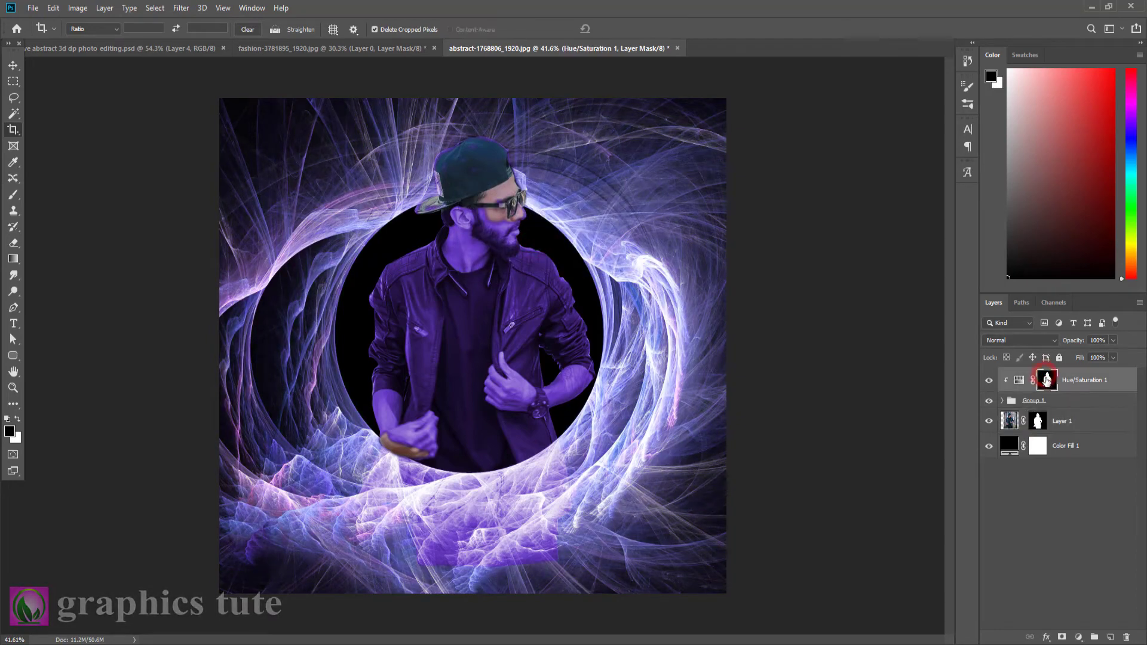
pyautogui.hotkey('ctrl', 'i')
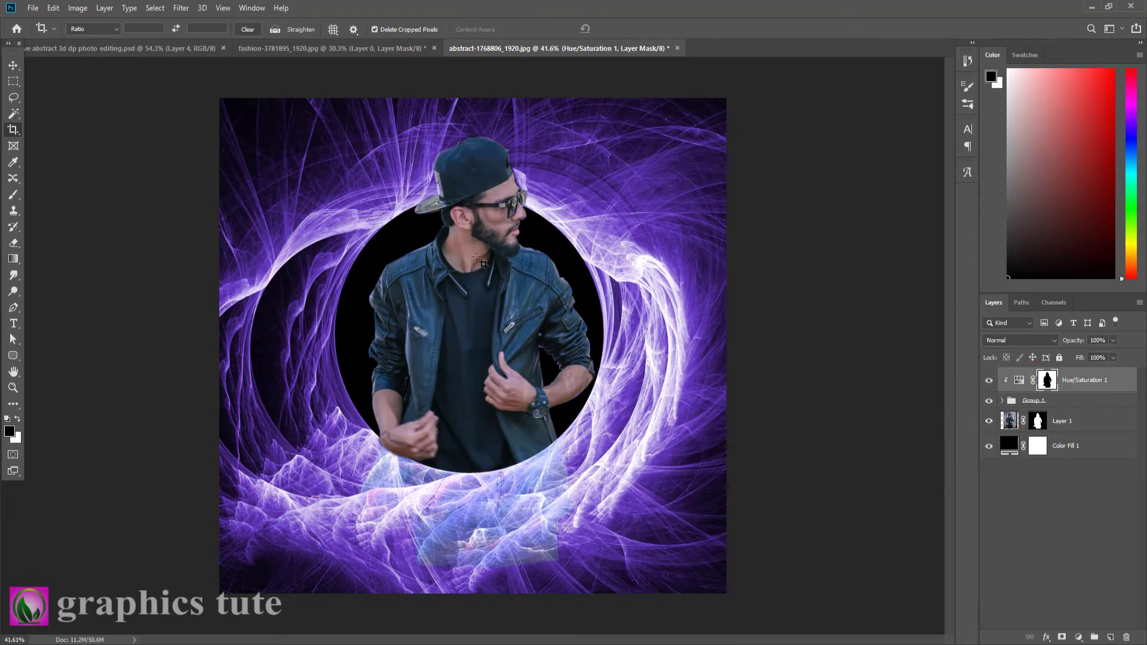
# - Paint white on the Hue/Saturation 1 mask, enlarging the brush to 200, to tint the uncolored swirls below the man purple
pyautogui.click(12, 388)
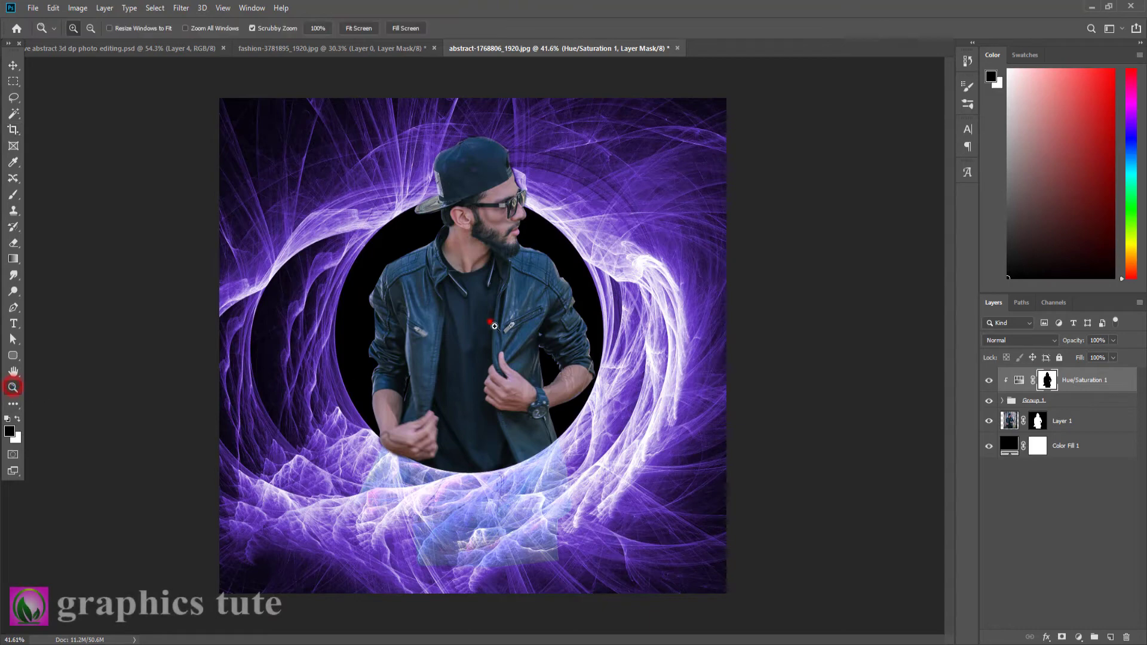
pyautogui.click(488, 323)
pyautogui.click(13, 195)
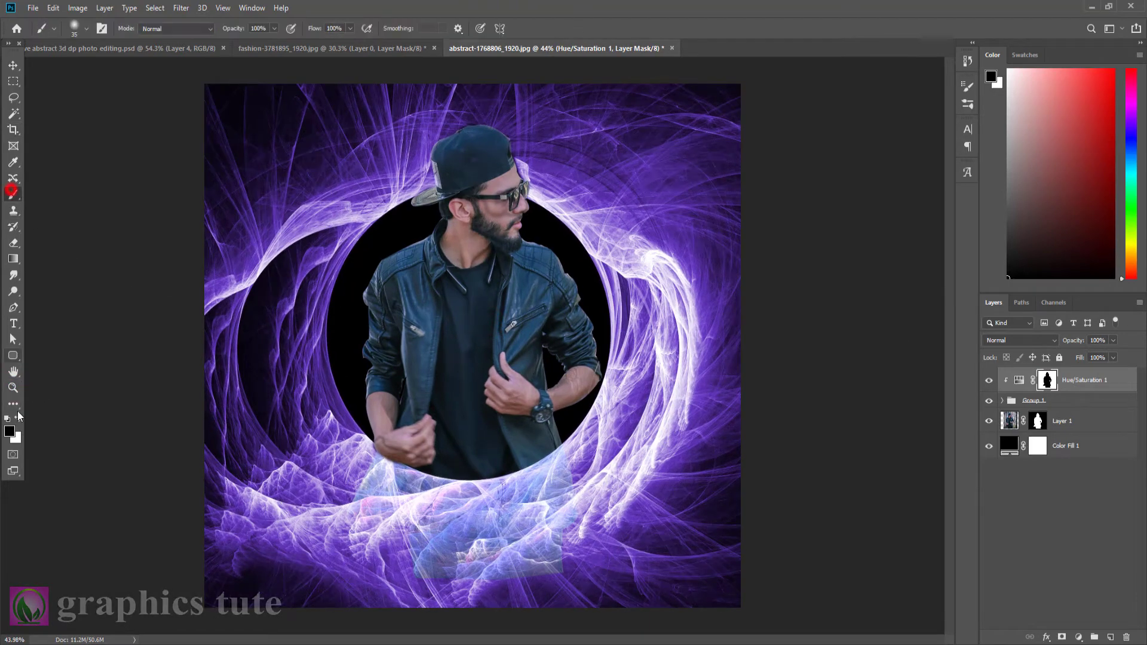
pyautogui.click(16, 418)
pyautogui.moveTo(496, 219); pyautogui.dragTo(501, 213)
pyautogui.press('x')
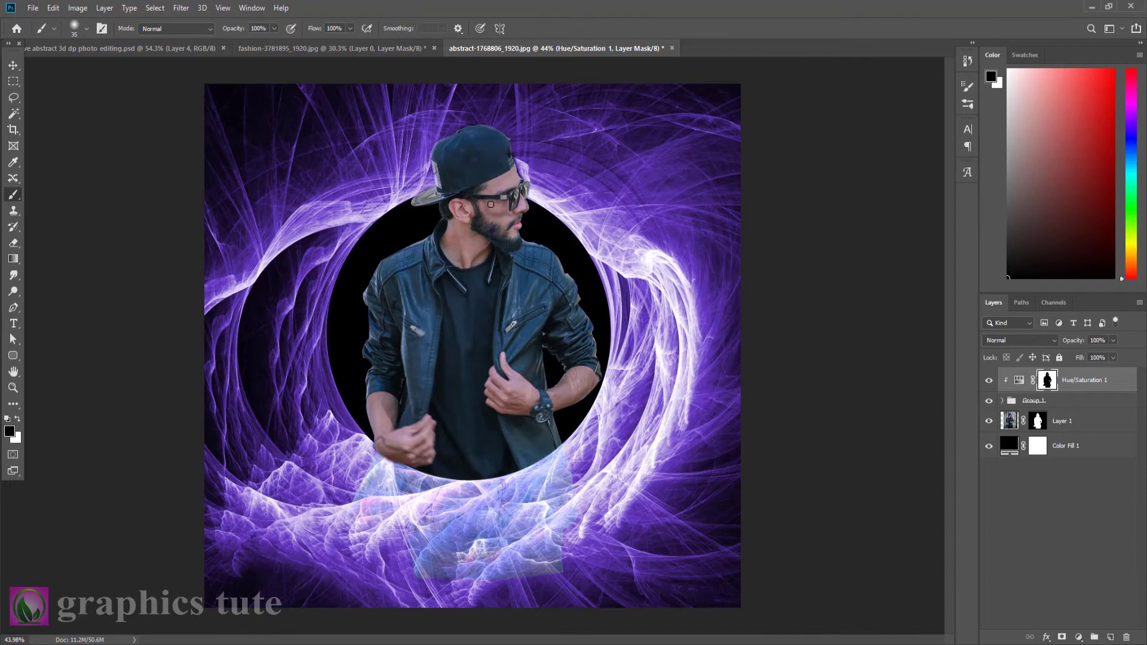
pyautogui.press('x')
pyautogui.moveTo(467, 546)
pyautogui.mouseDown()
pyautogui.moveTo(491, 555)
pyautogui.moveTo(495, 535)
pyautogui.moveTo(517, 555)
pyautogui.moveTo(567, 481)
pyautogui.moveTo(534, 567)
pyautogui.moveTo(545, 523)
pyautogui.moveTo(421, 505)
pyautogui.moveTo(359, 481)
pyautogui.moveTo(453, 517)
pyautogui.moveTo(451, 572)
pyautogui.moveTo(600, 556)
pyautogui.moveTo(512, 549)
pyautogui.moveTo(425, 508)
pyautogui.moveTo(487, 547)
pyautogui.moveTo(451, 541)
pyautogui.mouseUp()
pyautogui.press(']')
pyautogui.press(']')
pyautogui.press(']')
pyautogui.press(']')
pyautogui.press(']')
pyautogui.press(']')
pyautogui.press(']')
pyautogui.press(']')
pyautogui.press(']')
pyautogui.press(']')
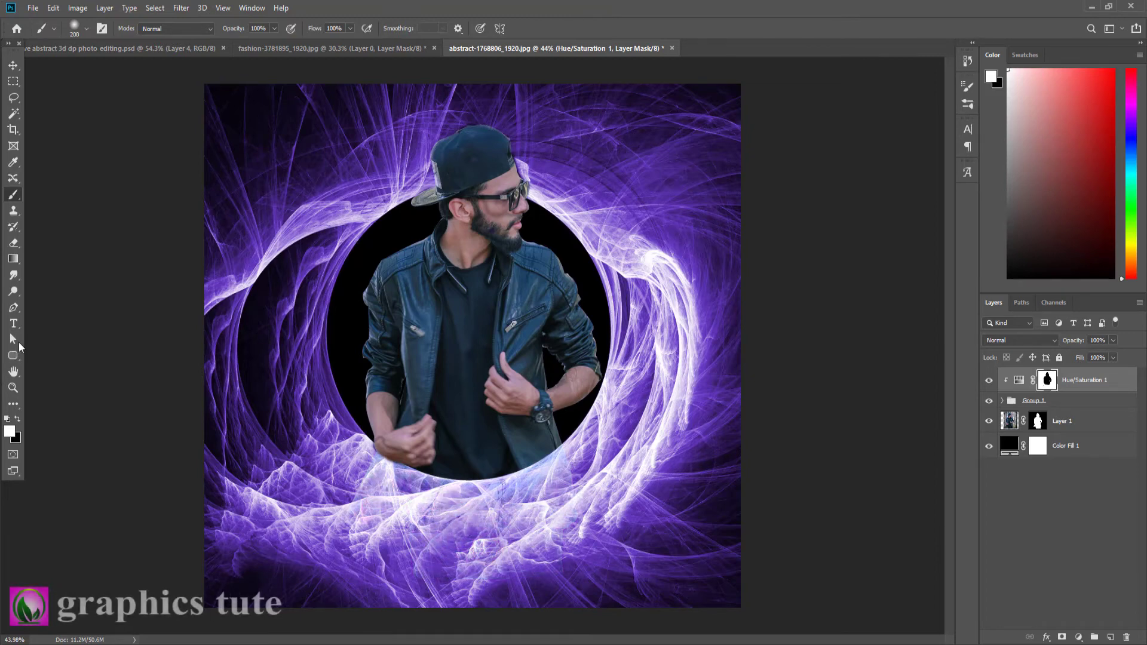
# - Examine the man's upper body closely with Hue/Saturation 1 and Group 1 each hidden and shown
pyautogui.click(12, 387)
pyautogui.click(405, 236)
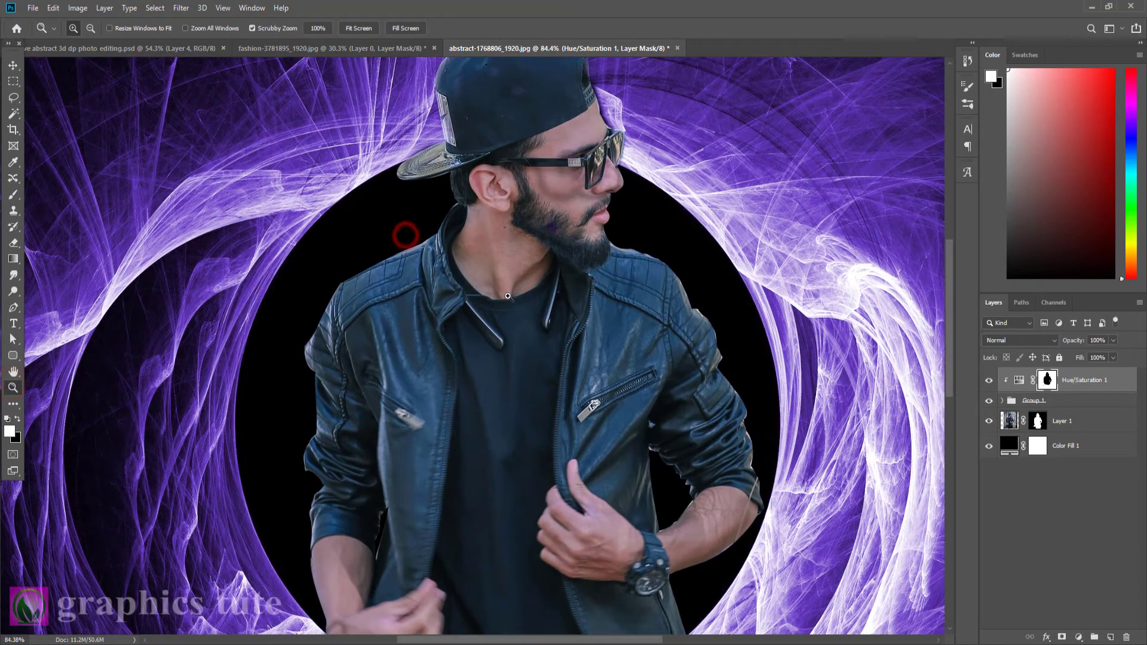
pyautogui.moveTo(509, 256); pyautogui.dragTo(455, 386)
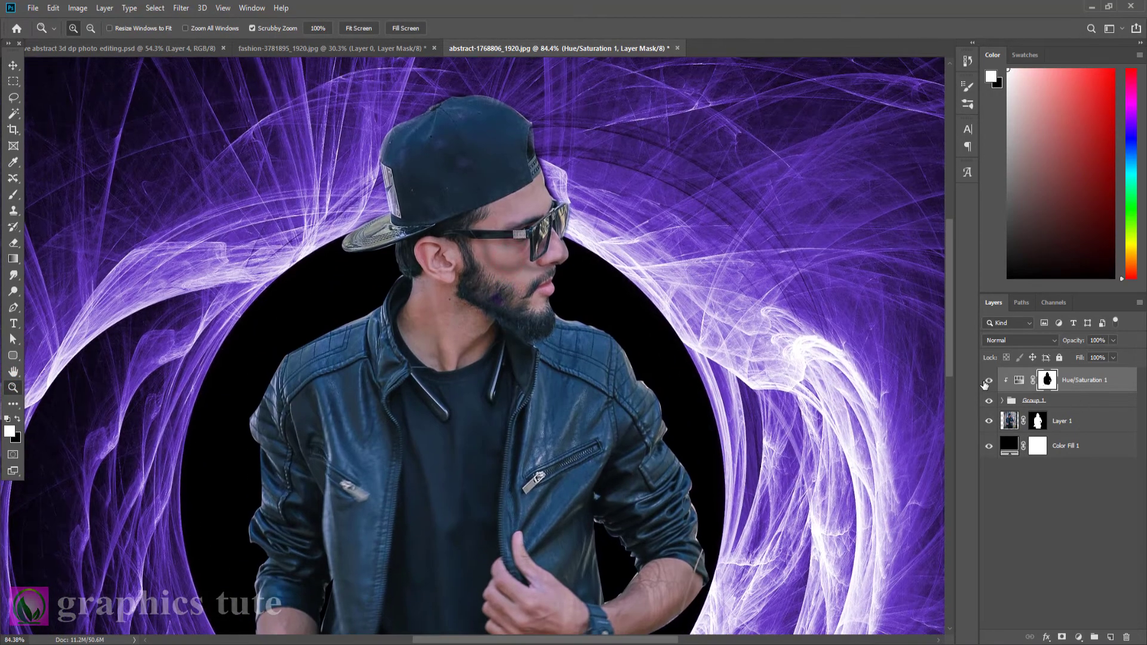
pyautogui.click(987, 381)
pyautogui.click(987, 381)
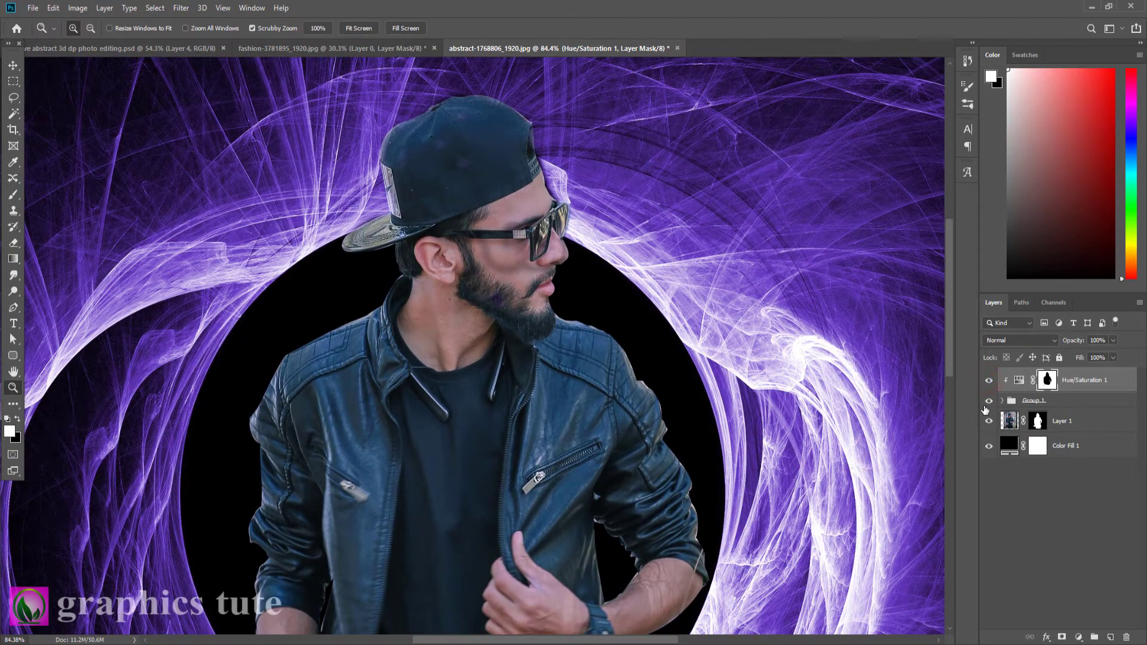
pyautogui.click(986, 401)
pyautogui.click(987, 402)
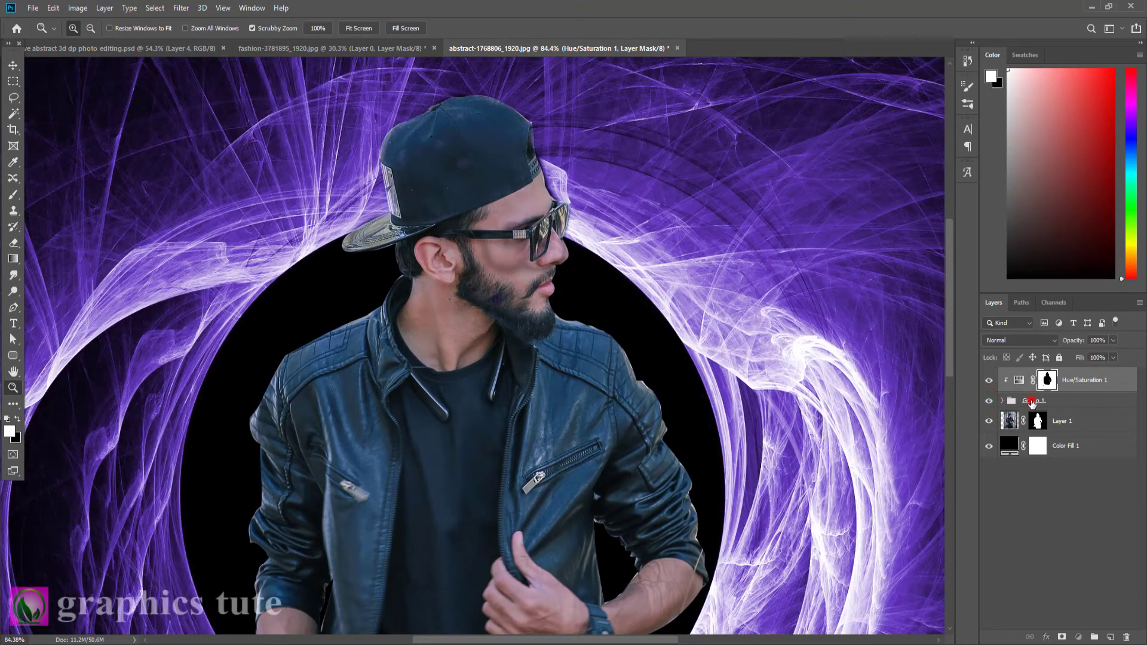
# - Add a layer mask to Group 1 and paint black with a size 60 brush over the face, beard and cap to clear swirl remnants
pyautogui.click(1031, 403)
pyautogui.click(1061, 638)
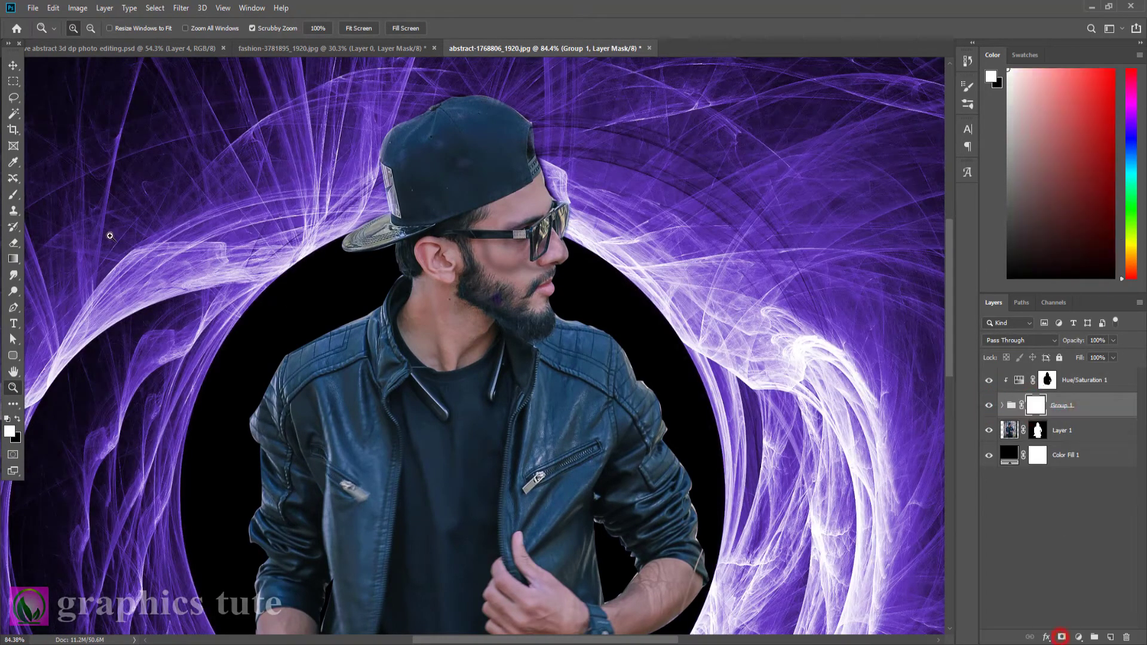
pyautogui.click(12, 194)
pyautogui.press('x')
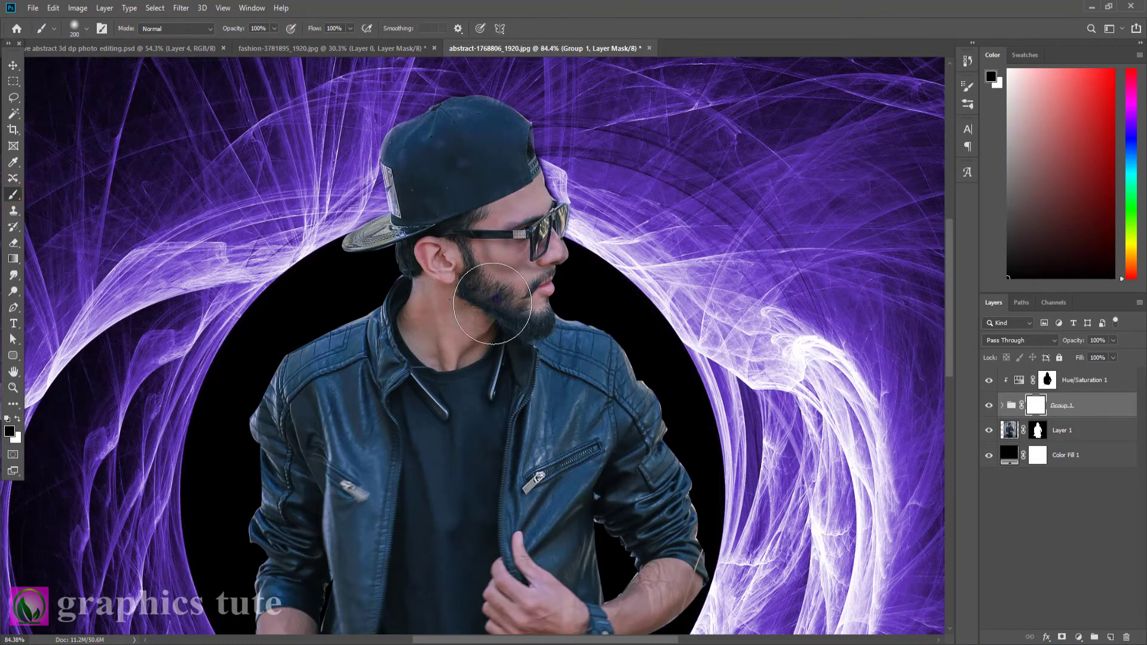
pyautogui.press('[')
pyautogui.press('[')
pyautogui.press('[')
pyautogui.press('[')
pyautogui.press('[')
pyautogui.press('[')
pyautogui.click(493, 256)
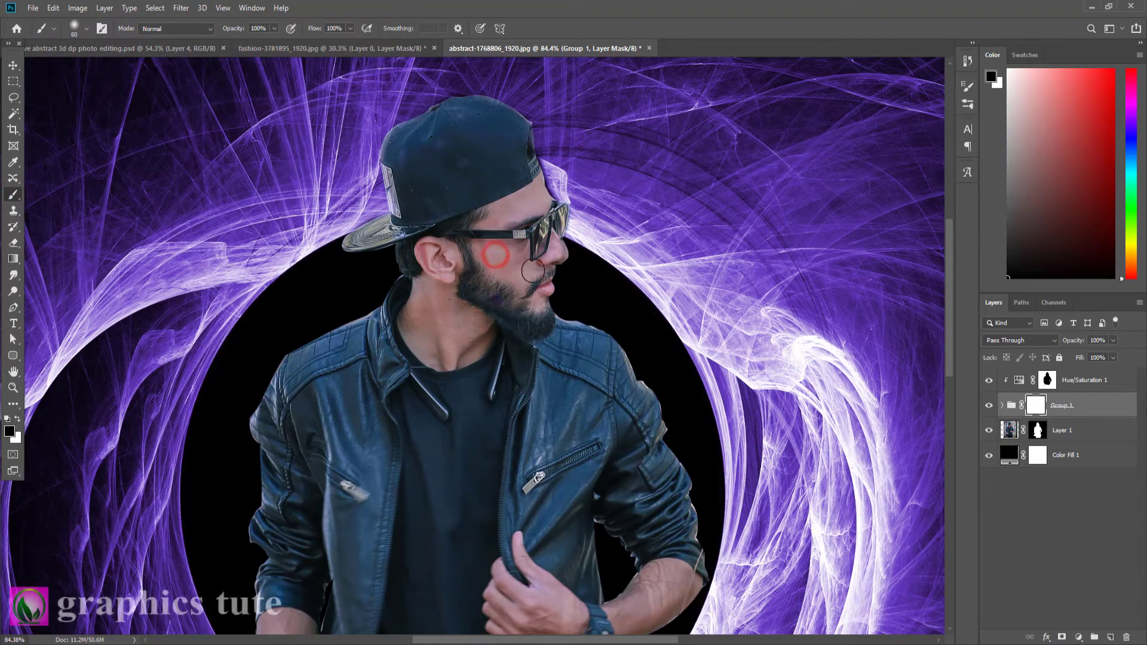
pyautogui.press('[')
pyautogui.press('[')
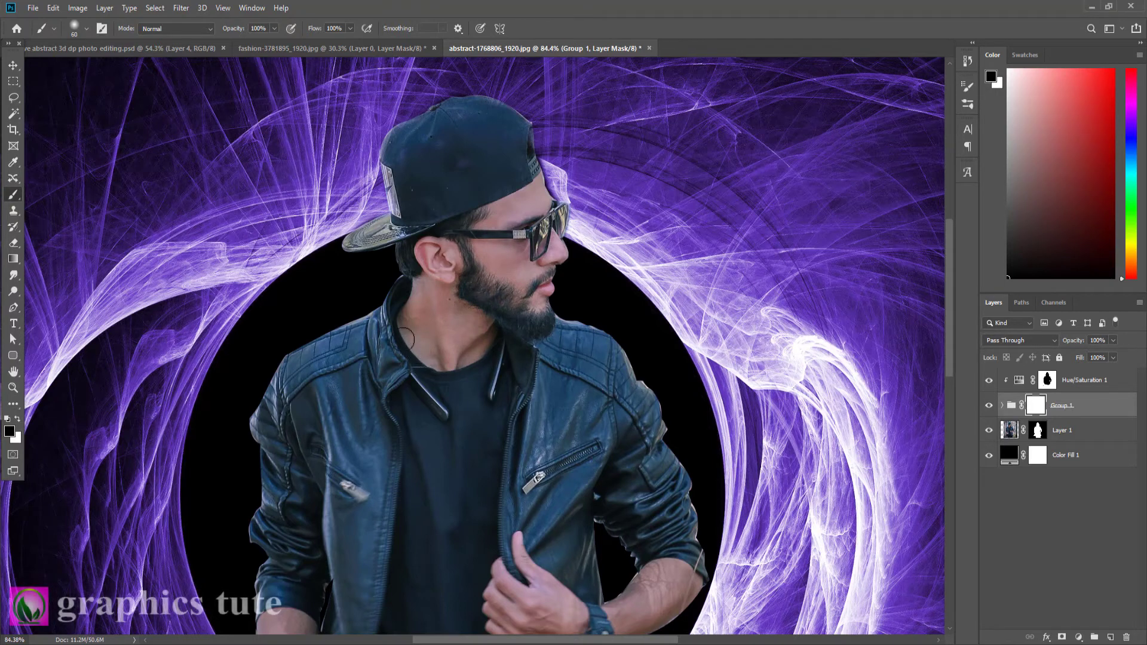
pyautogui.click(436, 197)
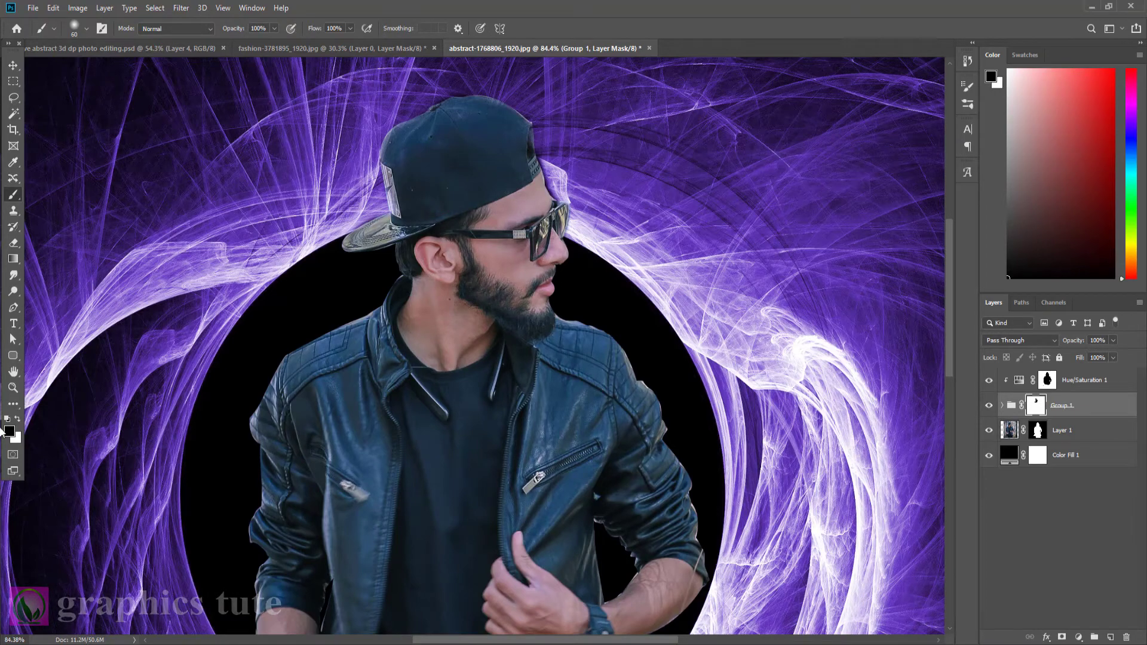
# - Compare the whole composition with and without the Hue/Saturation 1 adjustment
pyautogui.click(13, 387)
pyautogui.moveTo(407, 384)
pyautogui.mouseDown()
pyautogui.moveTo(389, 341)
pyautogui.moveTo(431, 350)
pyautogui.mouseUp()
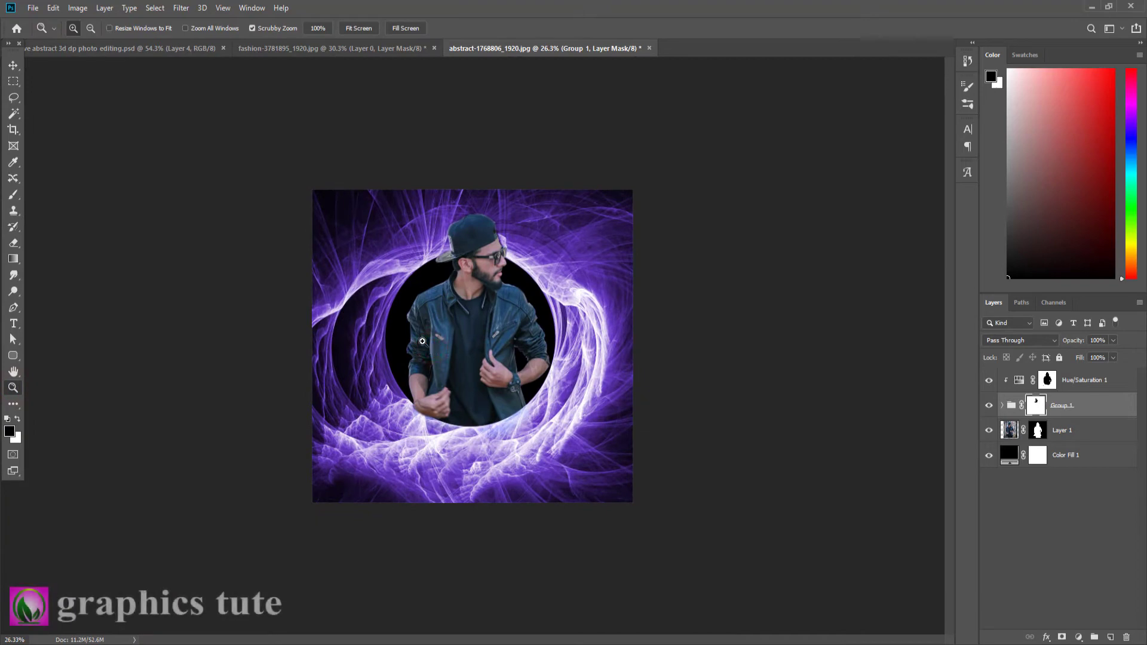
pyautogui.click(988, 380)
pyautogui.click(989, 380)
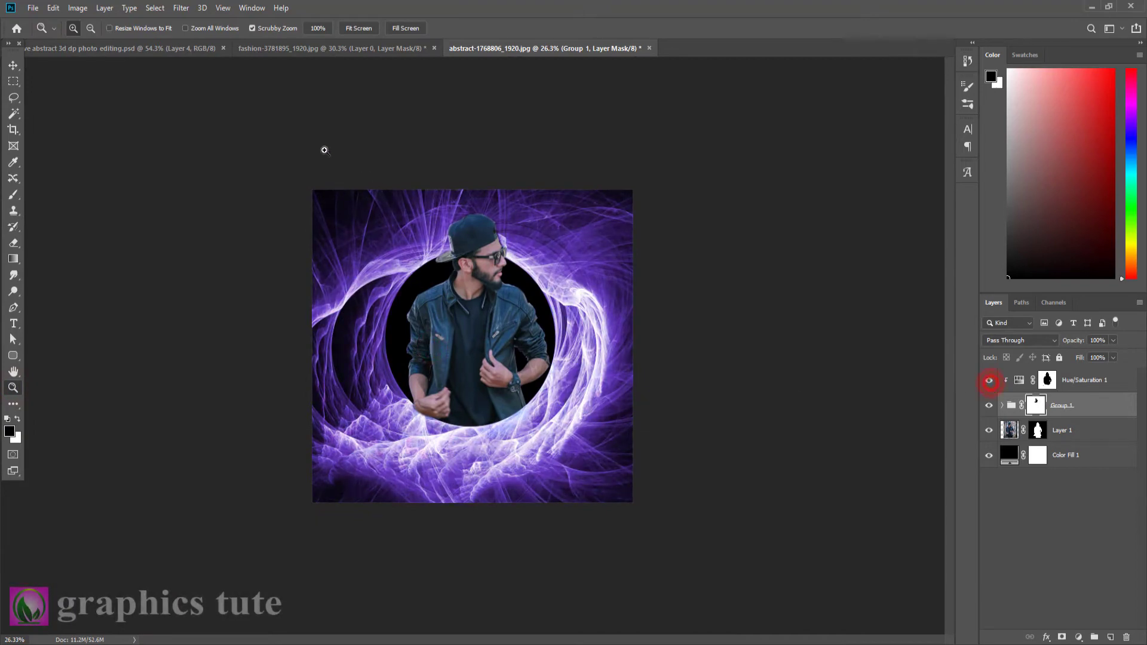
# - Switch to the abstract 3d dp photo editing.psd document and check its Hue/Saturation 1 settings
pyautogui.click(150, 53)
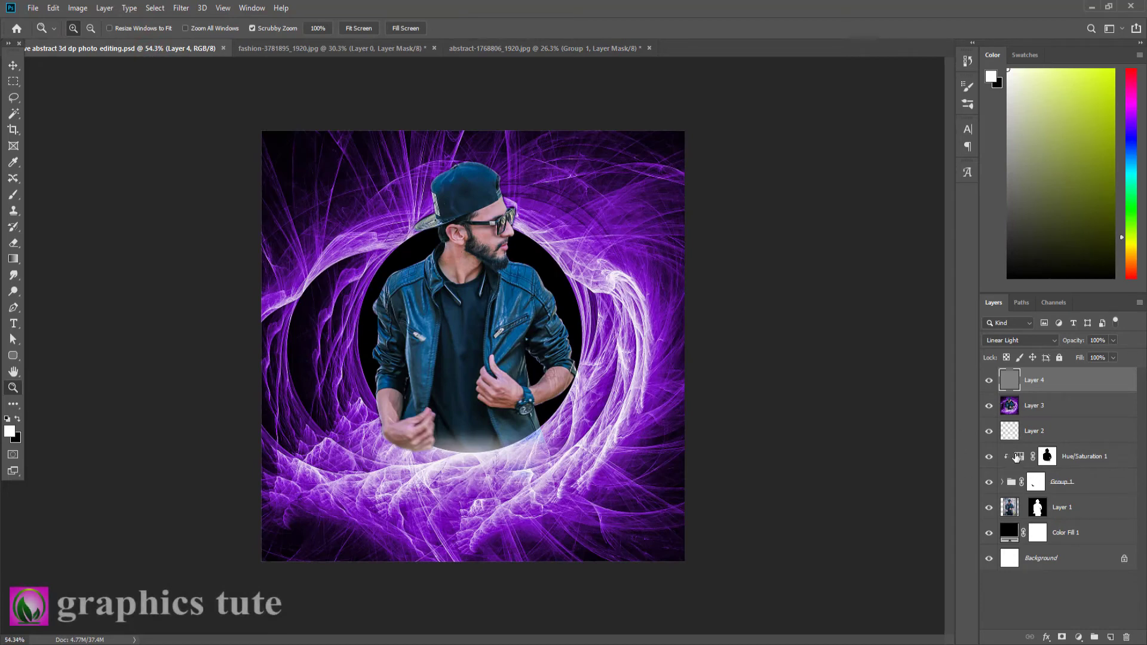
pyautogui.click(1018, 458)
pyautogui.doubleClick(1020, 458)
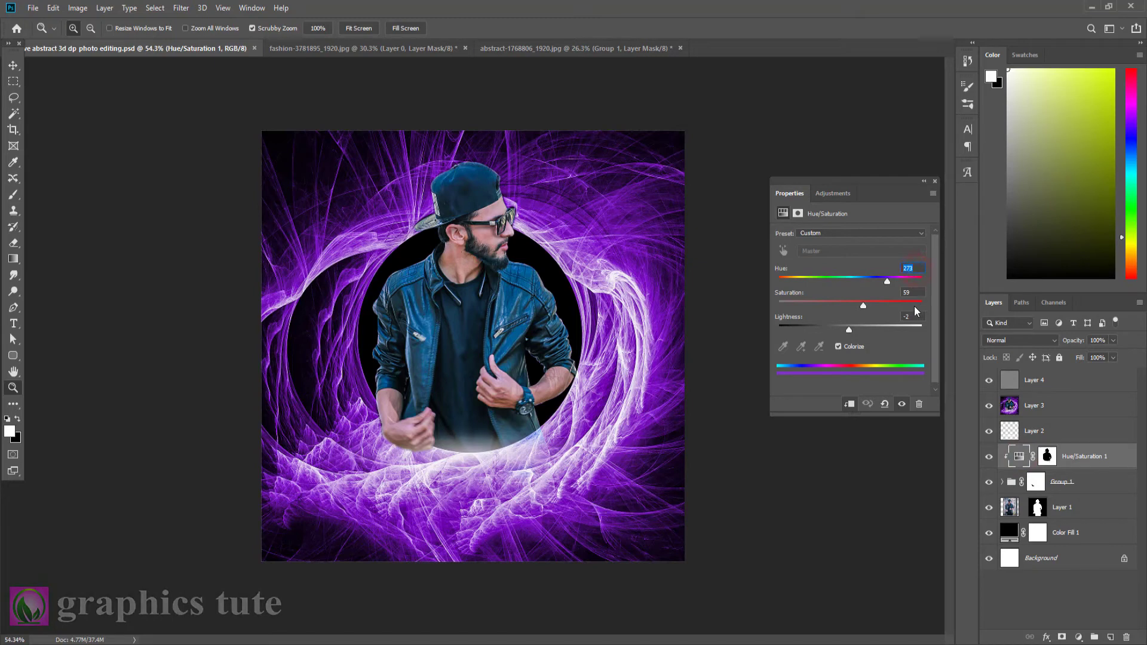
# - Return to abstract-1768806_1920.jpg and set its Hue/Saturation 1 layer to hue 273 and saturation 59
pyautogui.click(504, 47)
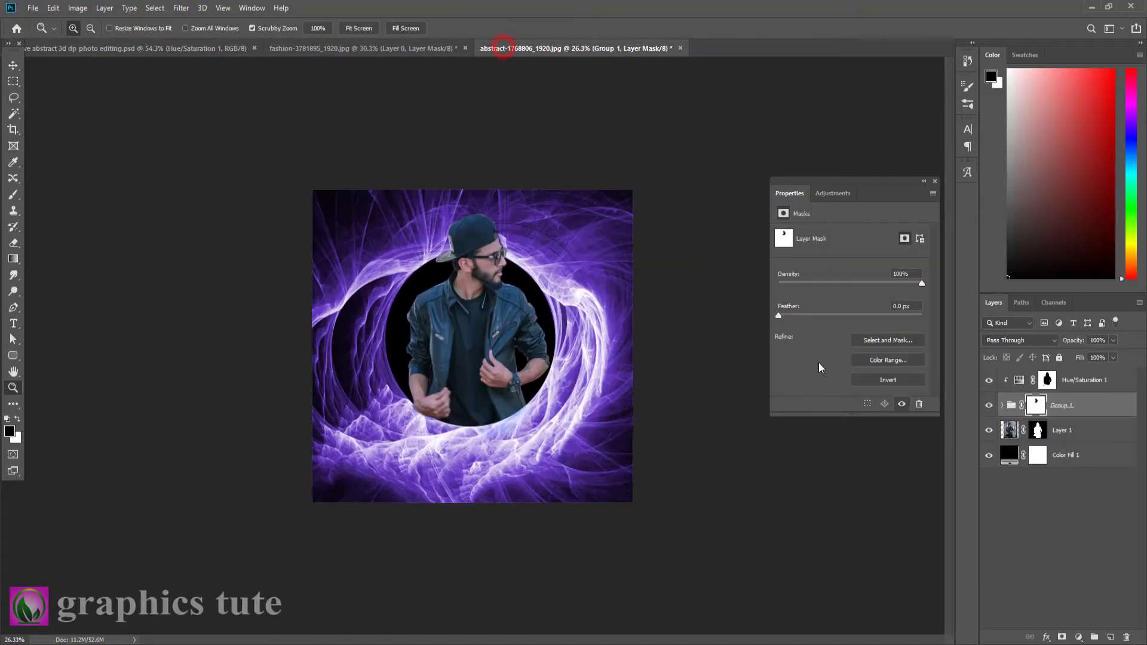
pyautogui.click(1019, 381)
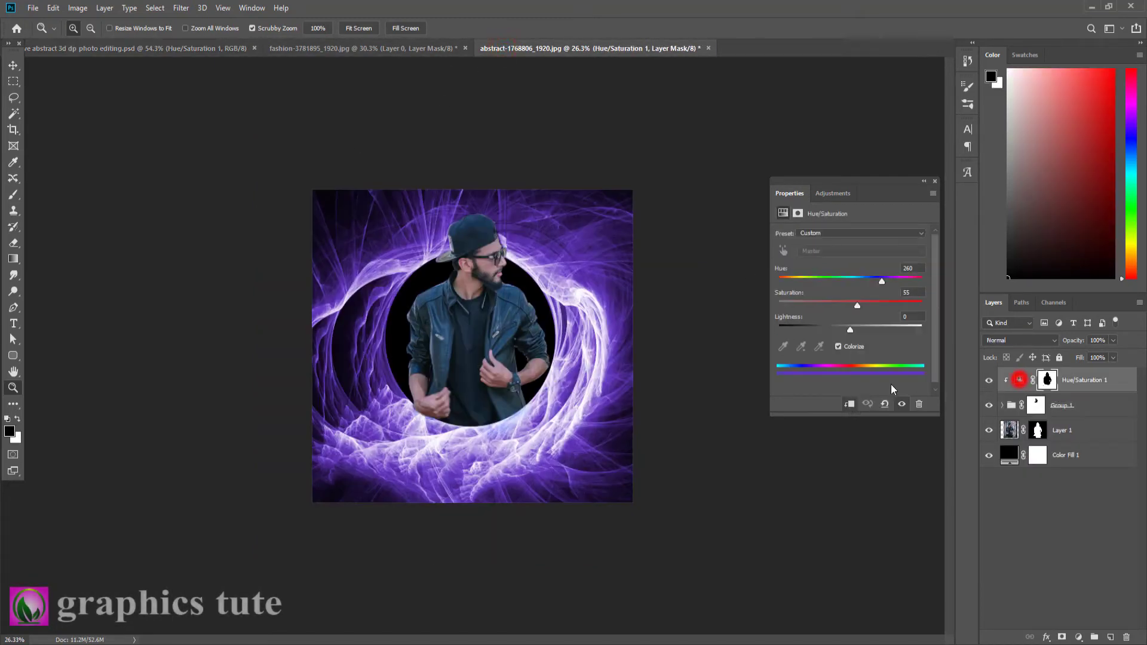
pyautogui.moveTo(876, 278)
pyautogui.mouseDown()
pyautogui.moveTo(885, 279)
pyautogui.moveTo(862, 302)
pyautogui.mouseUp()
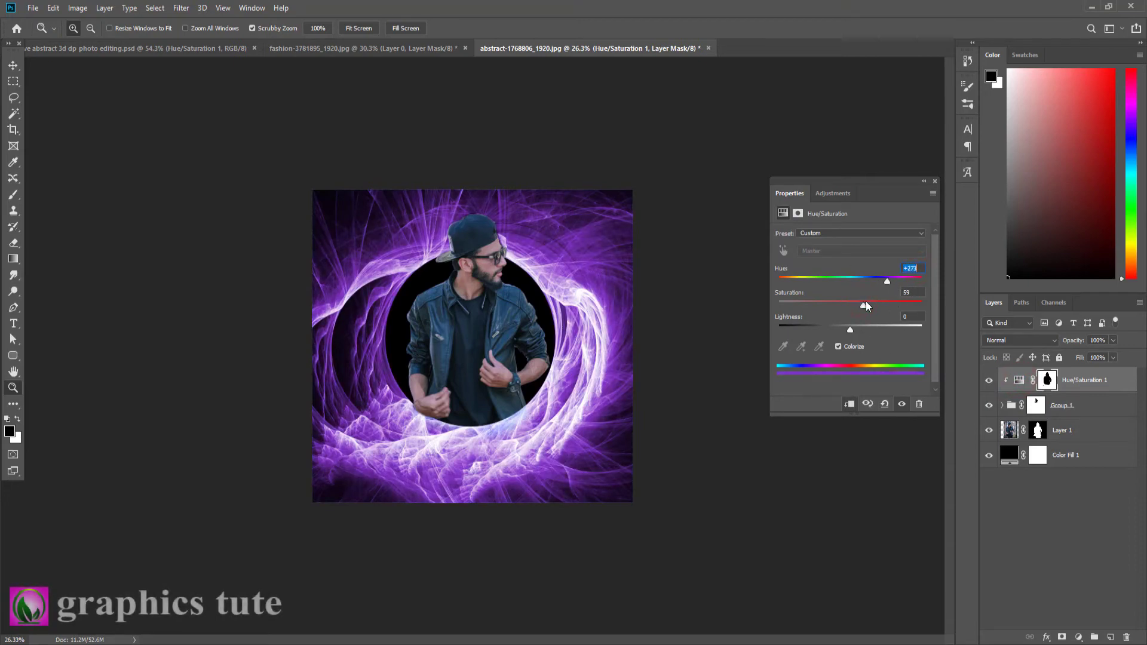
pyautogui.click(935, 181)
pyautogui.moveTo(481, 307); pyautogui.dragTo(512, 346)
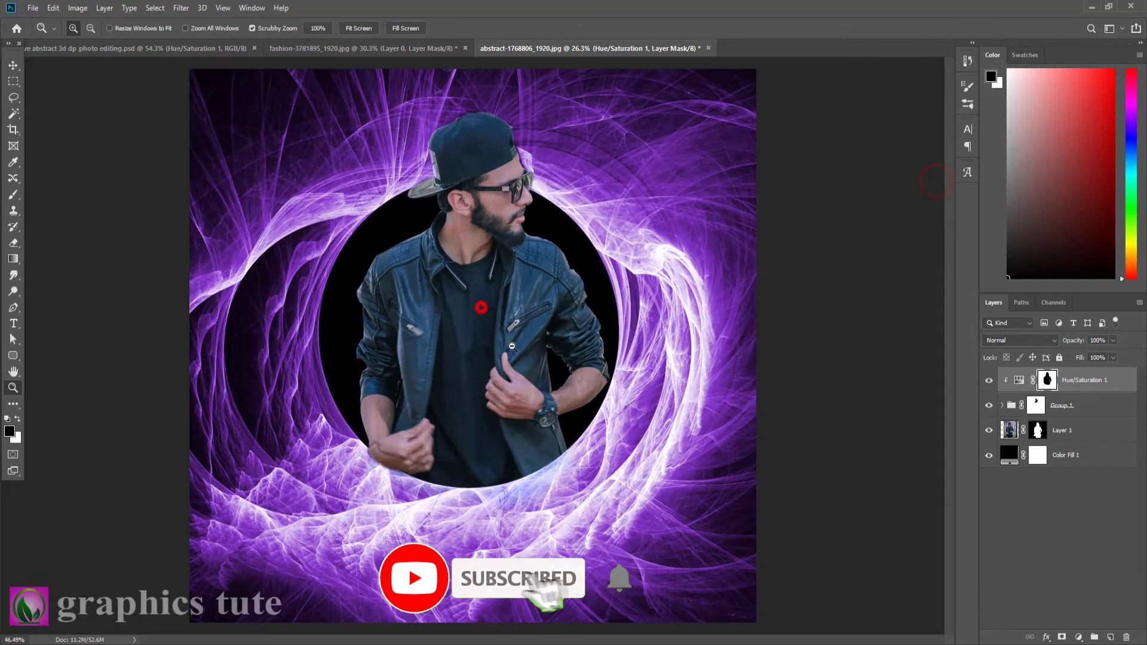
# - Compare the composition with and without the Hue/Saturation 1 adjustment
pyautogui.click(986, 381)
pyautogui.click(987, 381)
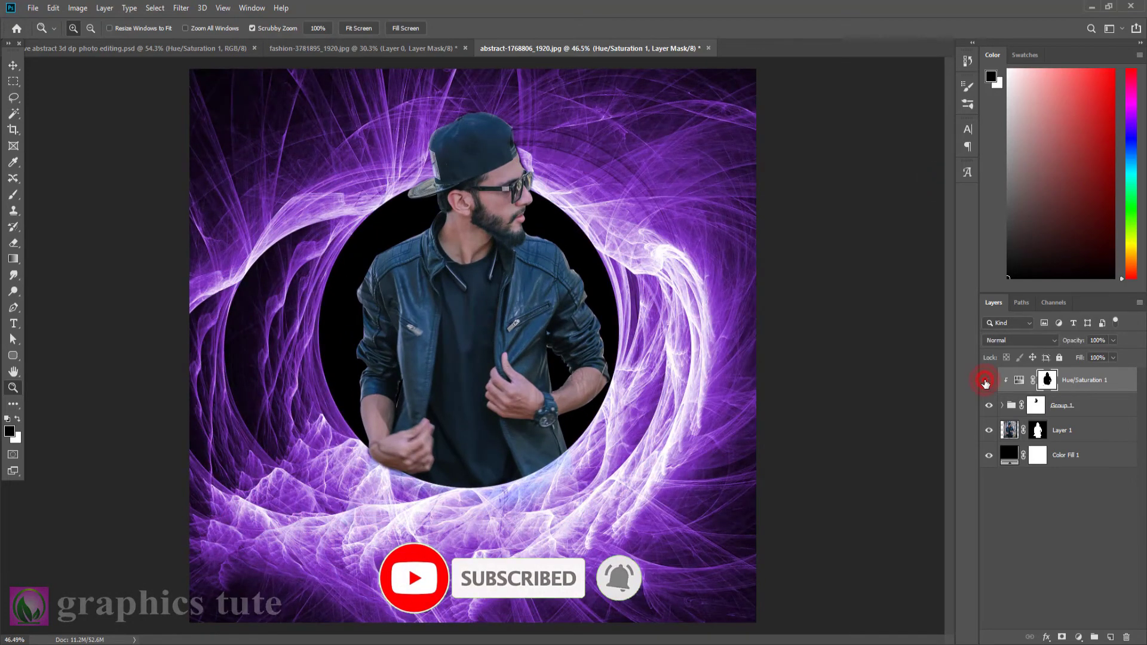
pyautogui.click(987, 382)
pyautogui.click(987, 381)
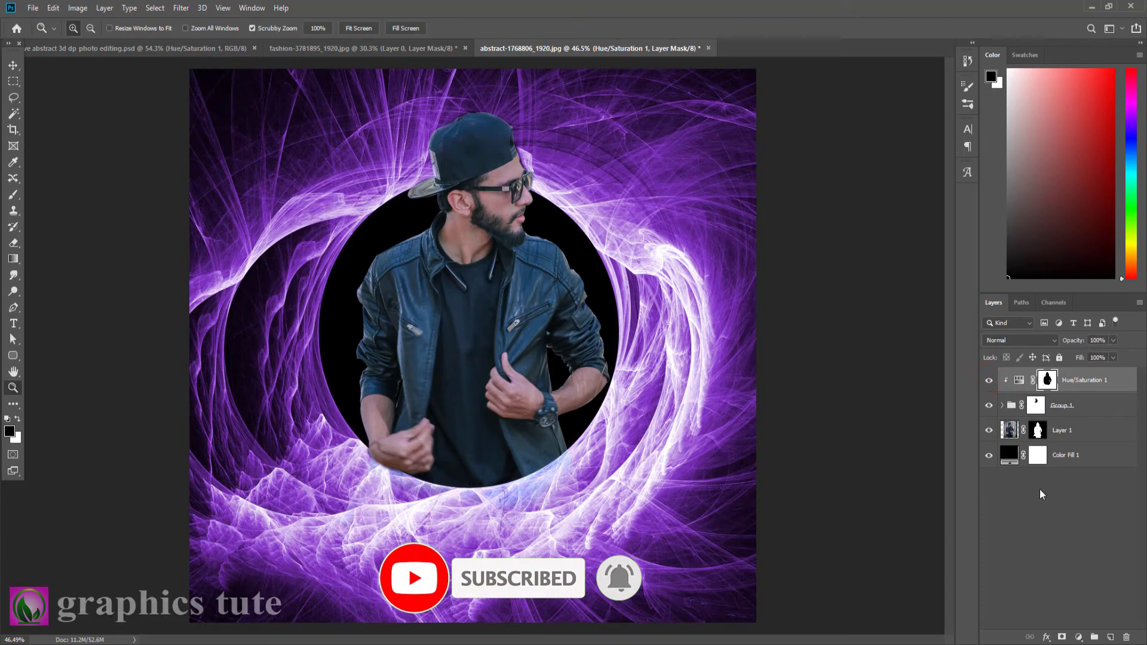
# - Apply a Brightness/Contrast adjustment with brightness 11 to the man's photo on Layer 1
pyautogui.click(1009, 430)
pyautogui.click(78, 7)
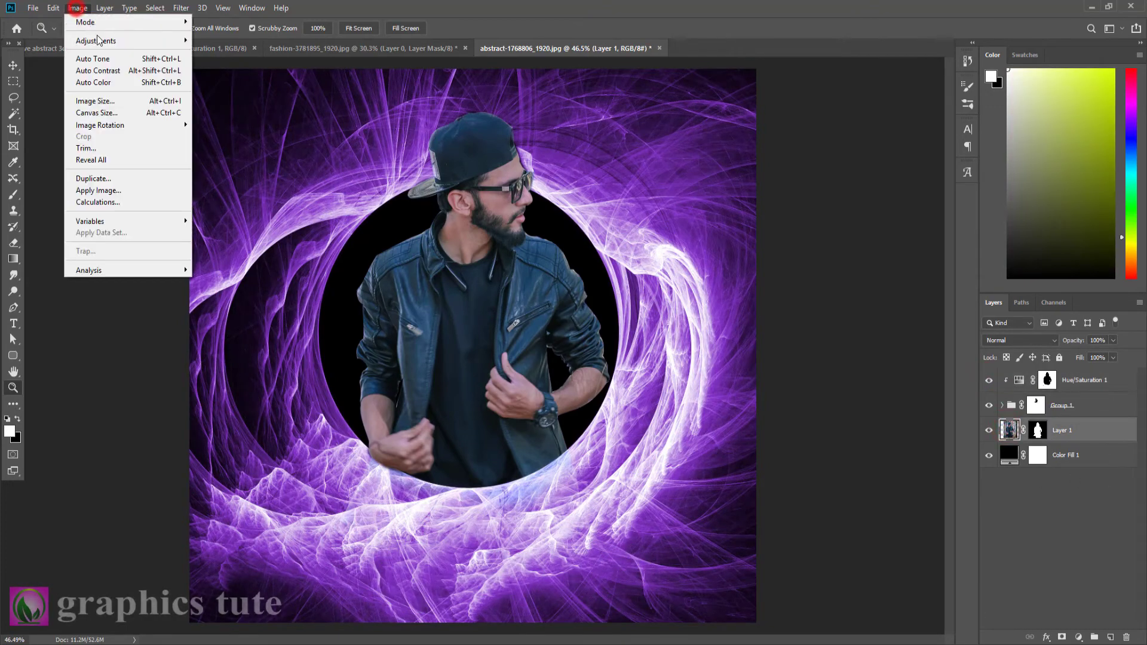
pyautogui.moveTo(95, 39)
pyautogui.click(201, 38)
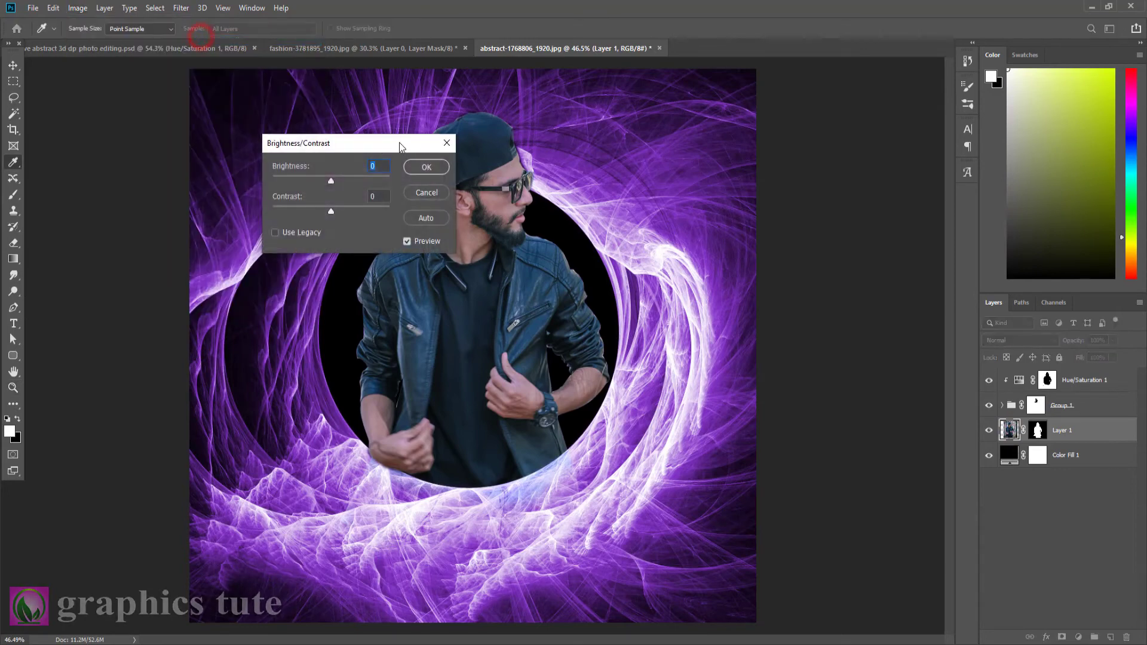
pyautogui.moveTo(399, 143); pyautogui.dragTo(809, 187)
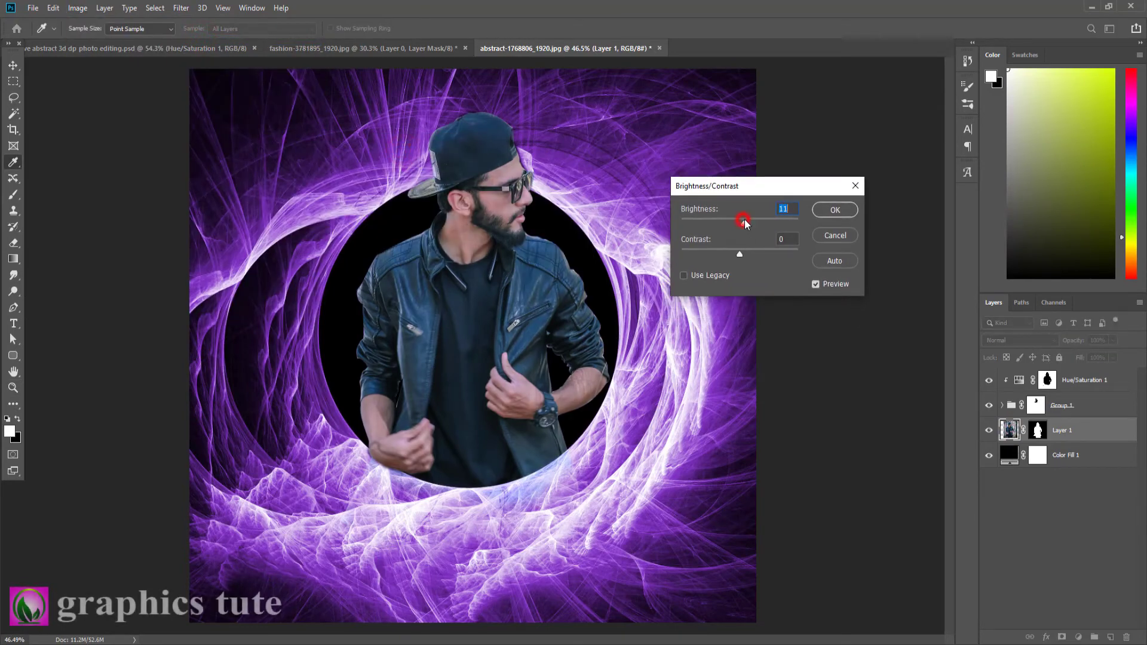
pyautogui.click(848, 210)
pyautogui.press('z')
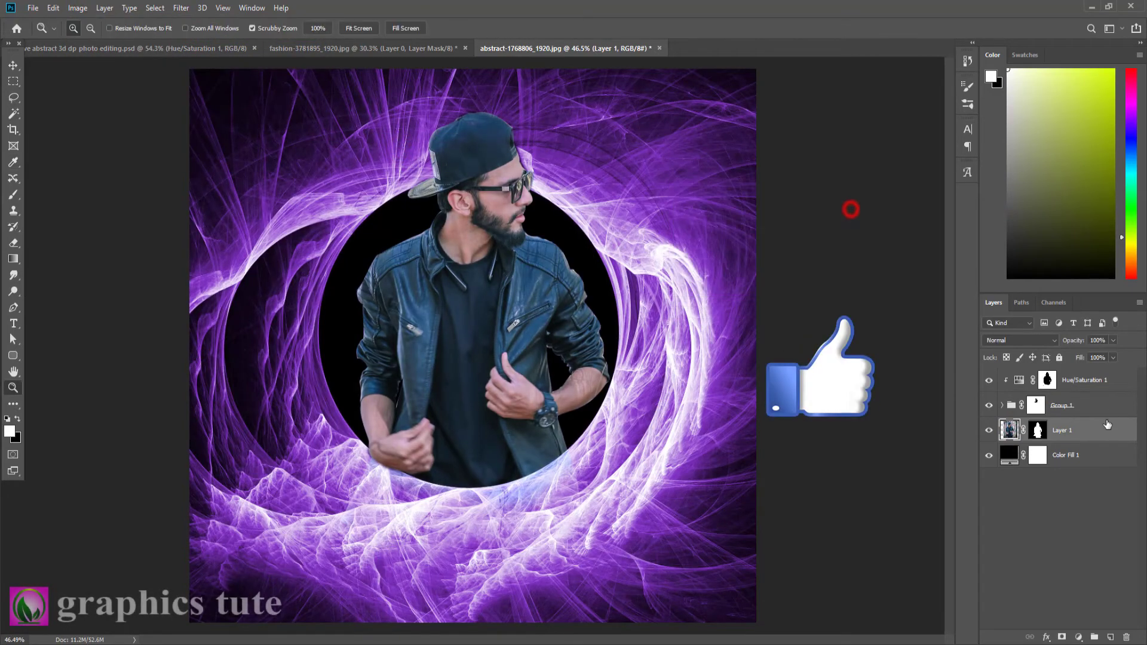
# - Add a new layer above Hue/Saturation 1 and paint one soft white dab of brush size 175 at the ring's lower edge
pyautogui.click(1084, 380)
pyautogui.click(1109, 637)
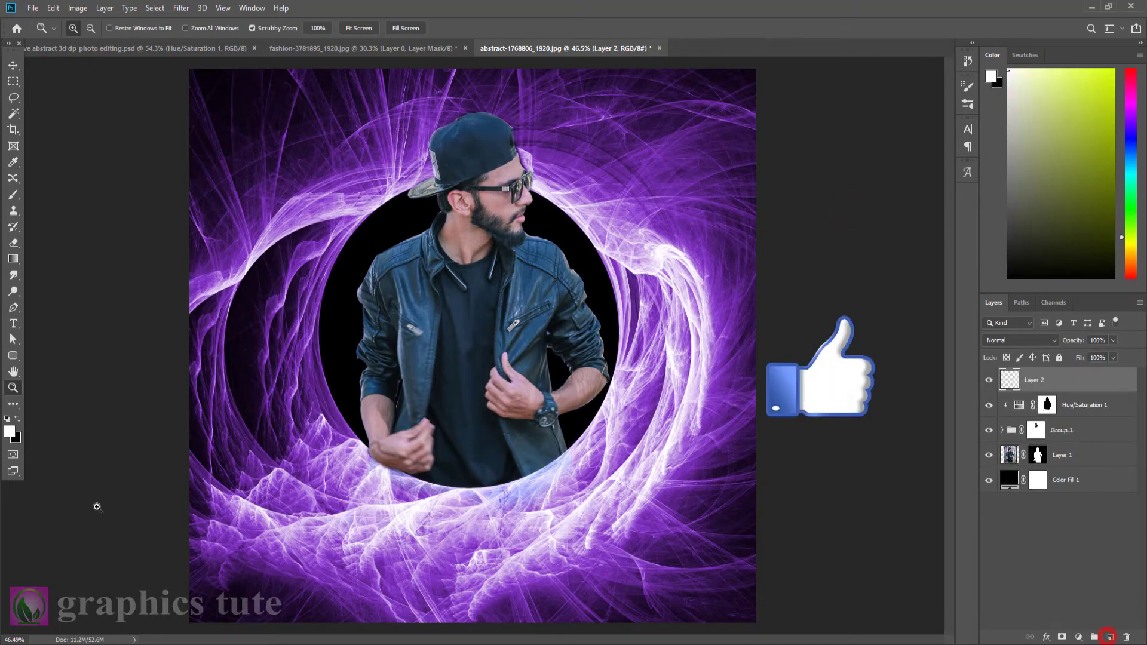
pyautogui.click(13, 194)
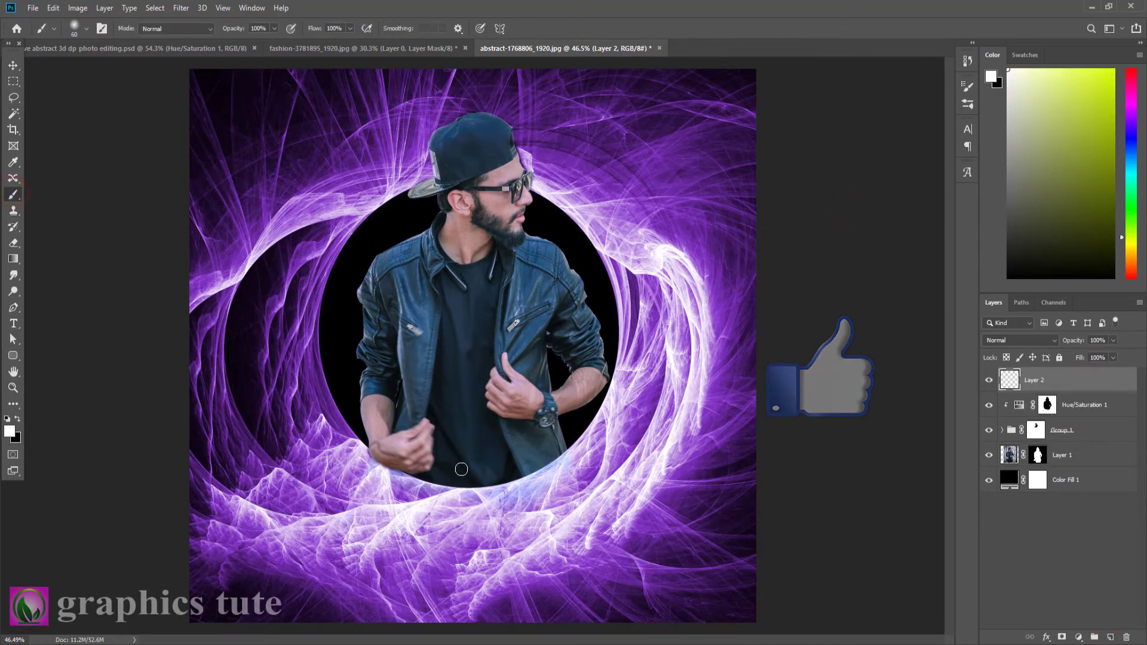
pyautogui.press(']')
pyautogui.press(']')
pyautogui.press(']')
pyautogui.press(']')
pyautogui.press(']')
pyautogui.press(']')
pyautogui.press(']')
pyautogui.press(']')
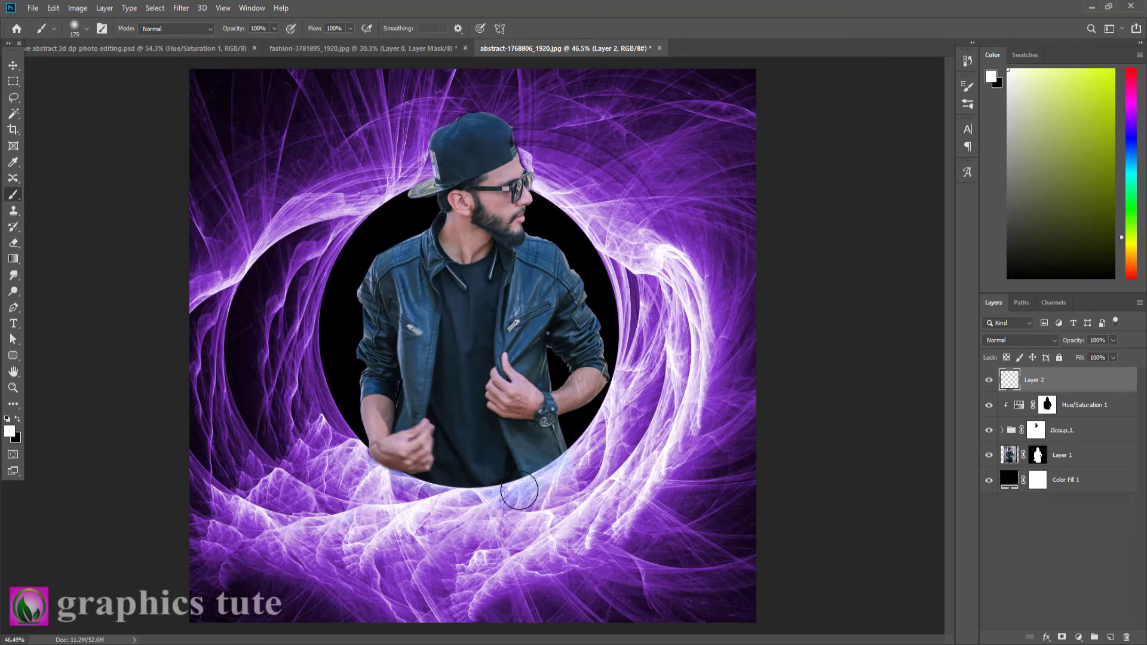
pyautogui.click(519, 490)
# - Stretch the white glow to about 318% width and 134% height, centred below the man's waist, and set its layer opacity to 79%
pyautogui.click(12, 65)
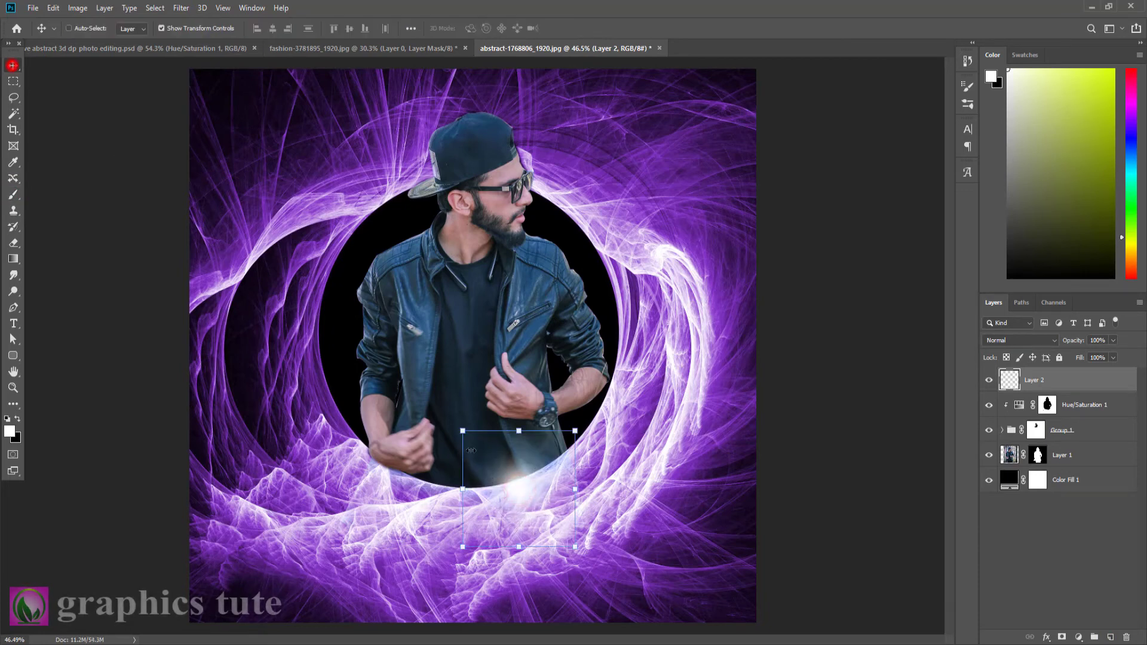
pyautogui.moveTo(579, 493); pyautogui.dragTo(818, 492)
pyautogui.moveTo(698, 499); pyautogui.dragTo(480, 496)
pyautogui.moveTo(483, 426); pyautogui.dragTo(484, 387)
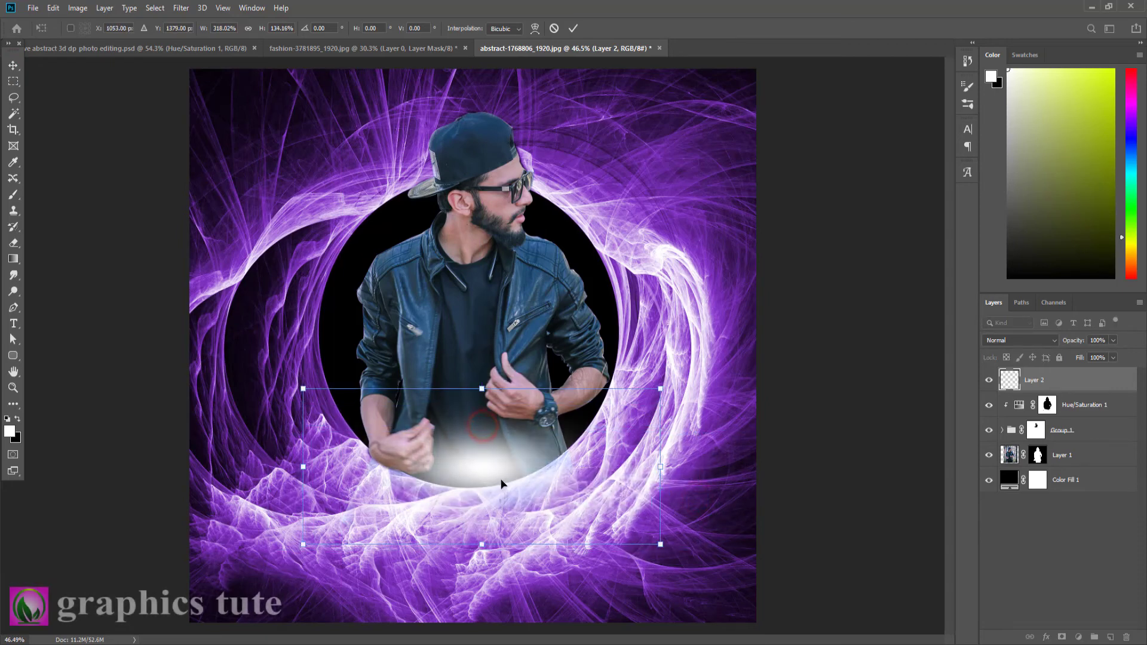
pyautogui.moveTo(501, 482)
pyautogui.mouseDown()
pyautogui.moveTo(506, 494)
pyautogui.moveTo(493, 503)
pyautogui.mouseUp()
pyautogui.click(573, 29)
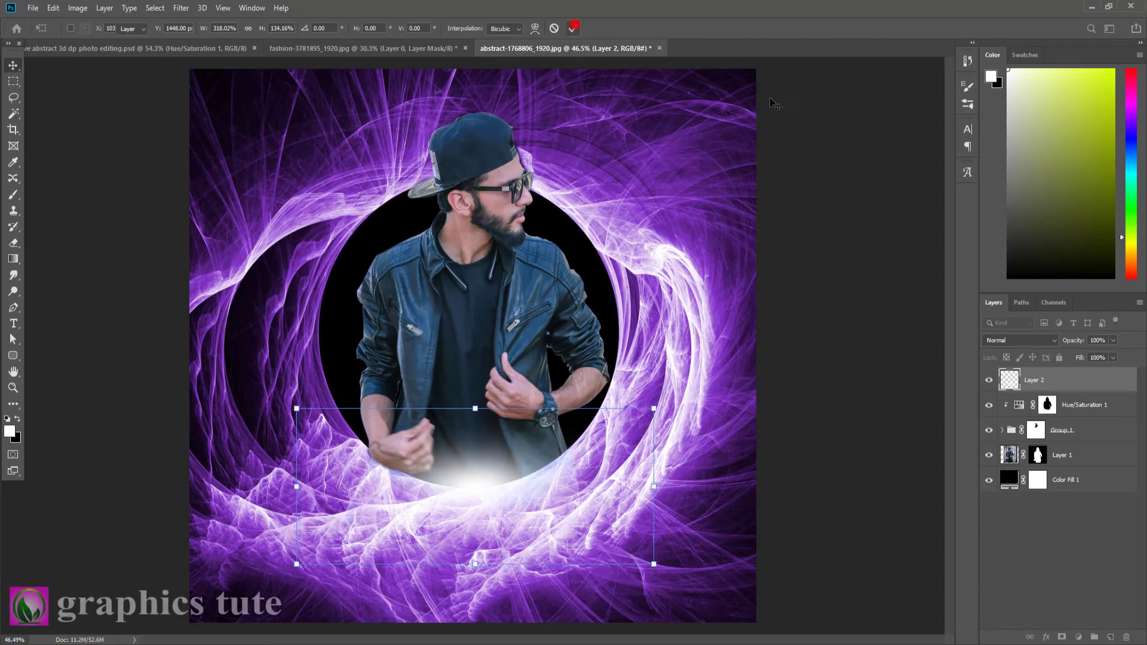
pyautogui.moveTo(1075, 345); pyautogui.dragTo(1061, 346)
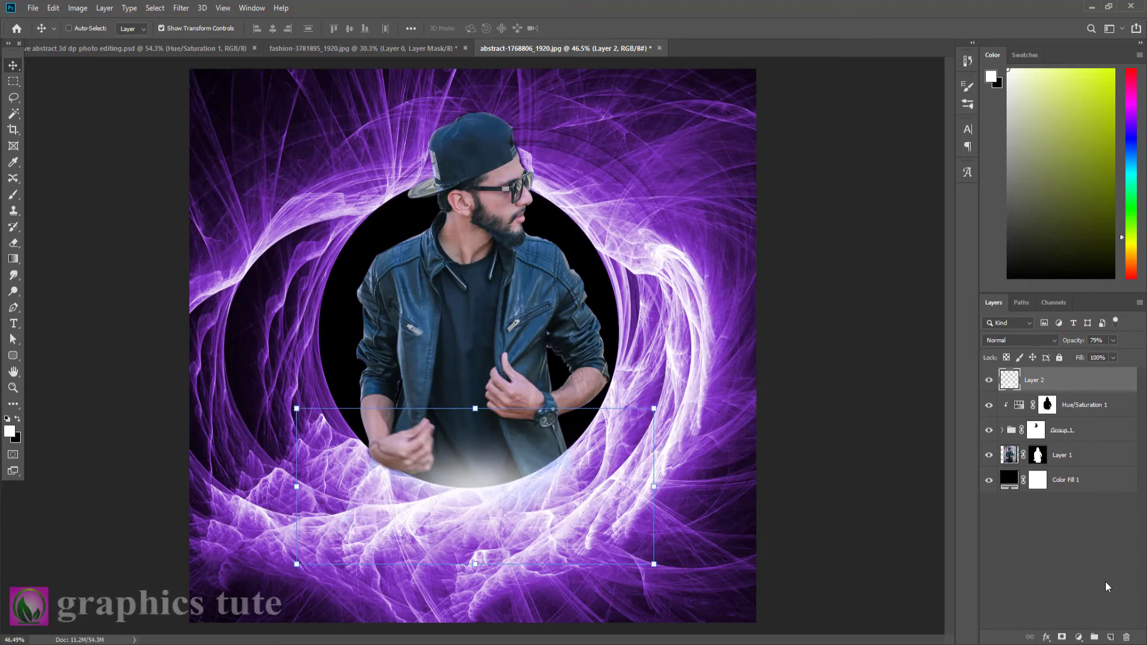
# - Create a new layer on top and stamp all visible layers into it
pyautogui.click(1111, 637)
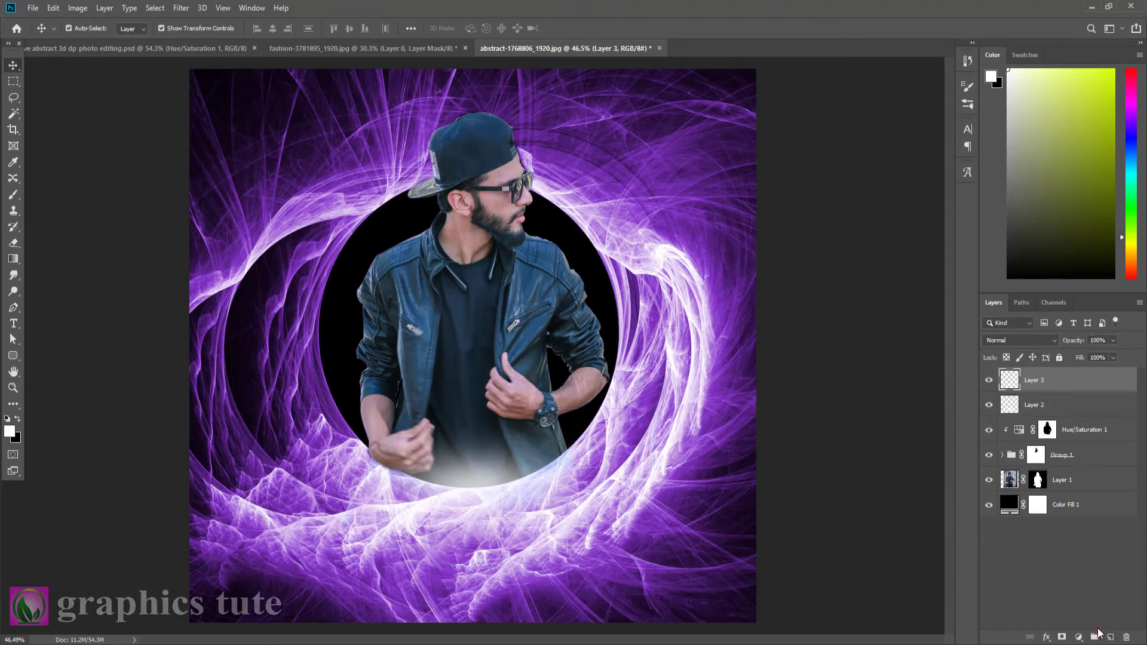
pyautogui.hotkey('ctrl', 'shift', 'alt', 'e')
# - Apply Camera Raw to Layer 3: Contrast +12, Highlights -18, Shadows +30, Whites +26, Blacks -23, Texture +20, Clarity +12, Dehaze +18, Vibrance +8, Saturation +5
pyautogui.click(180, 8)
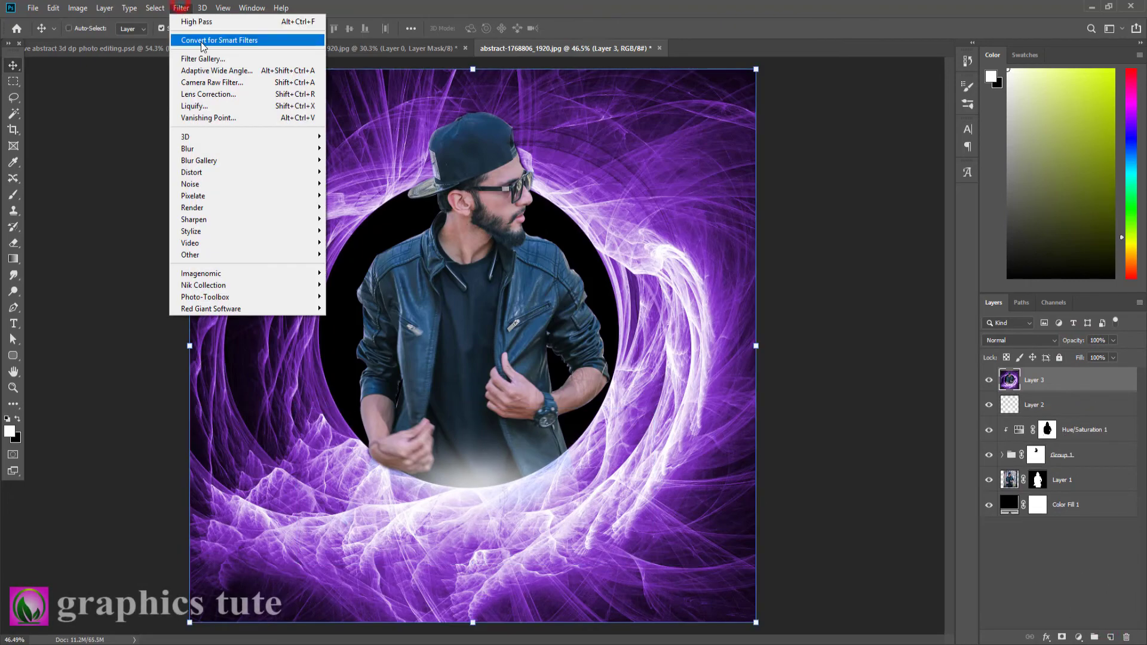
pyautogui.click(205, 84)
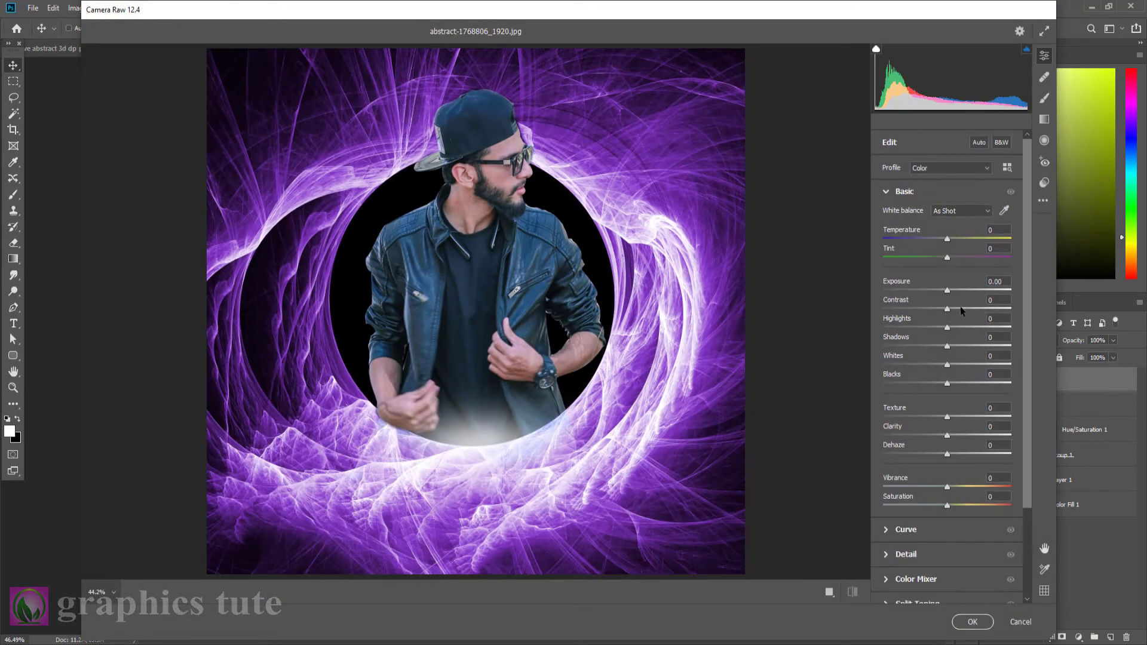
pyautogui.moveTo(947, 309); pyautogui.dragTo(951, 507)
pyautogui.click(945, 385)
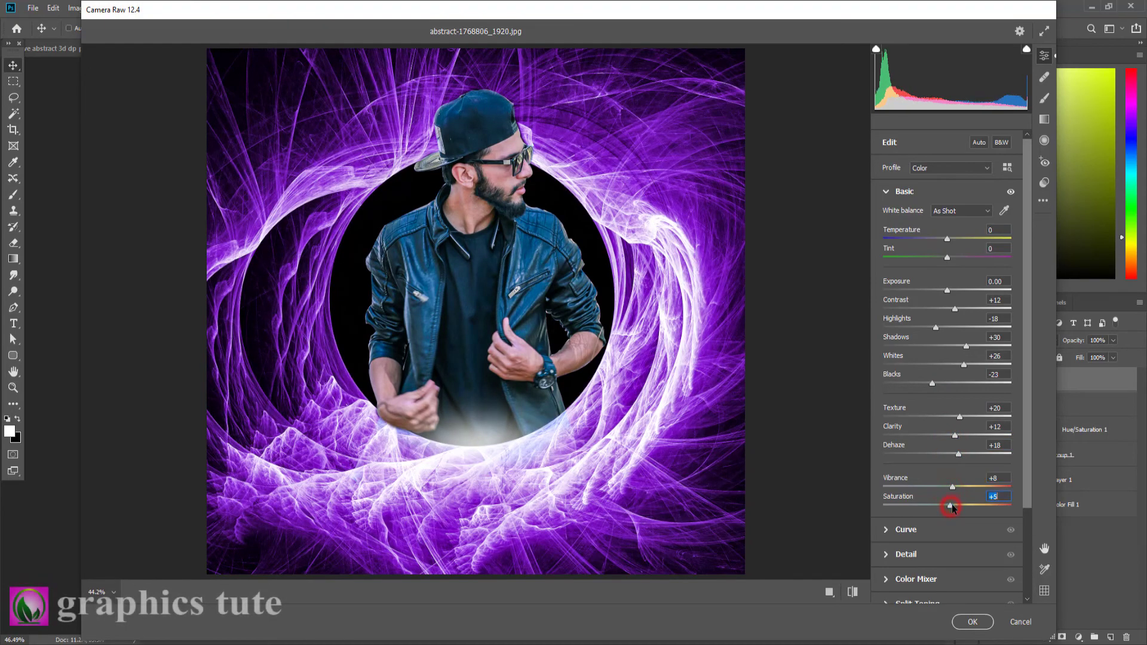
pyautogui.click(973, 623)
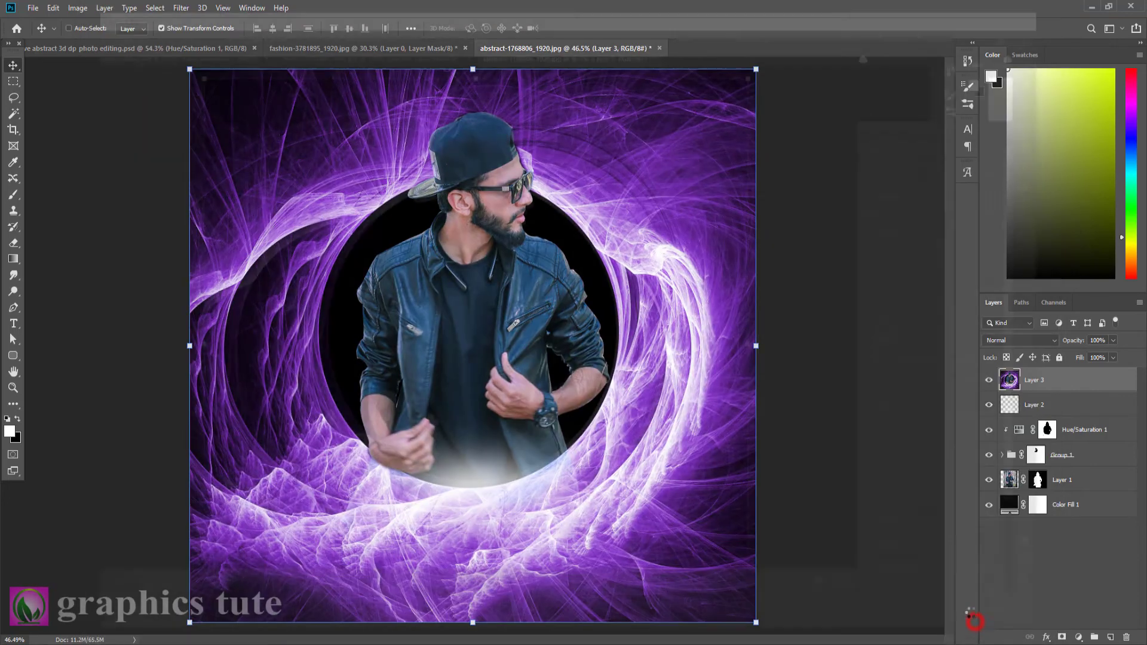
# - Compare the image with and without the Camera Raw grading on Layer 3
pyautogui.click(989, 381)
pyautogui.click(989, 381)
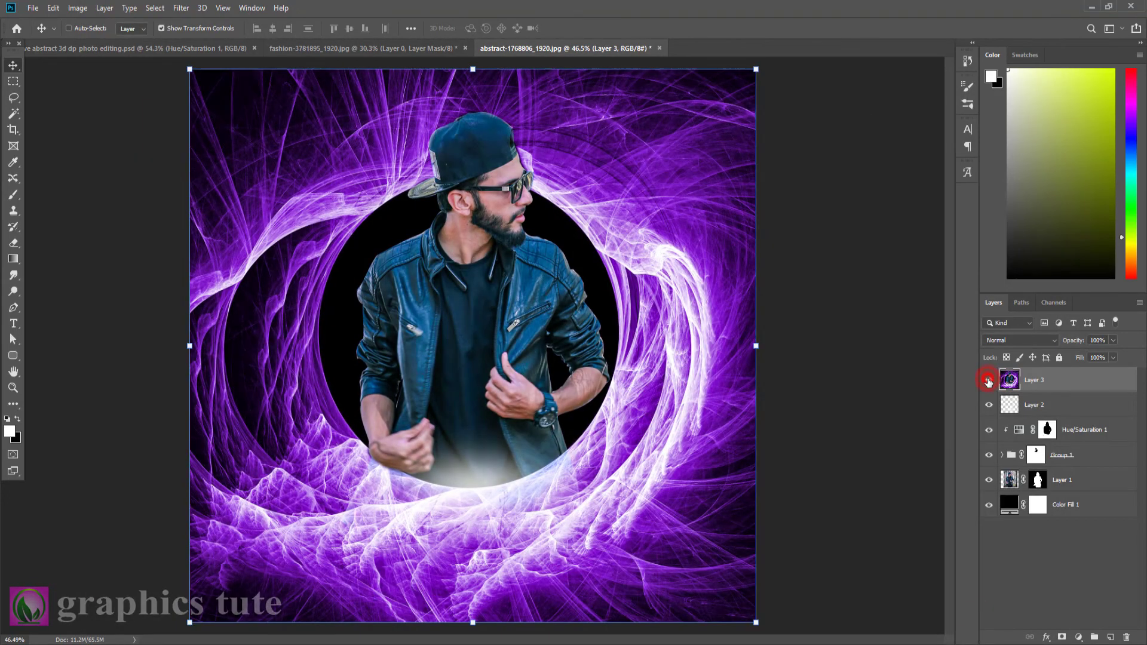
pyautogui.click(989, 381)
pyautogui.click(989, 381)
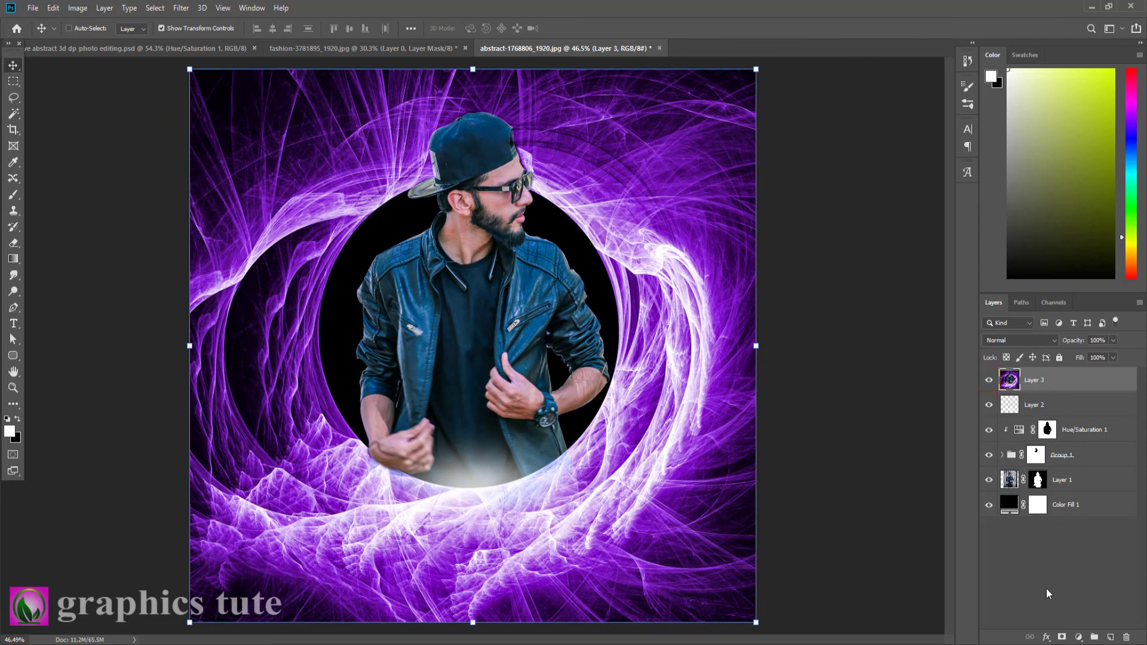
# - Duplicate Layer 3, set the copy's blend mode to Linear Light and apply a High Pass filter with radius 0.6 pixels
pyautogui.hotkey('ctrl', 'j')
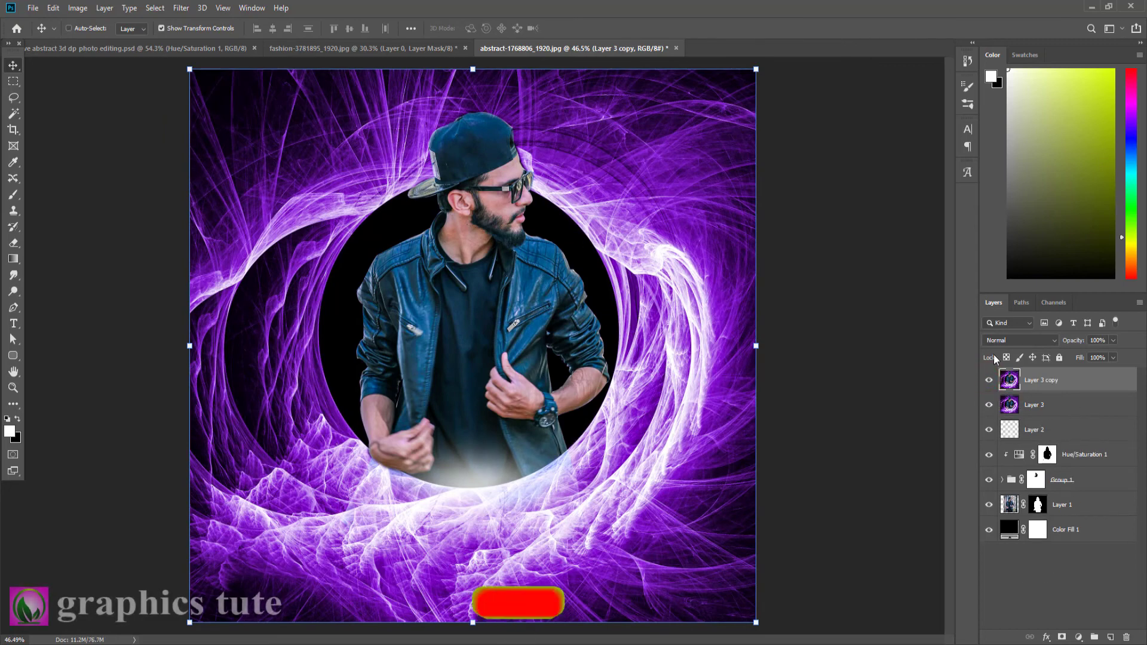
pyautogui.click(1001, 341)
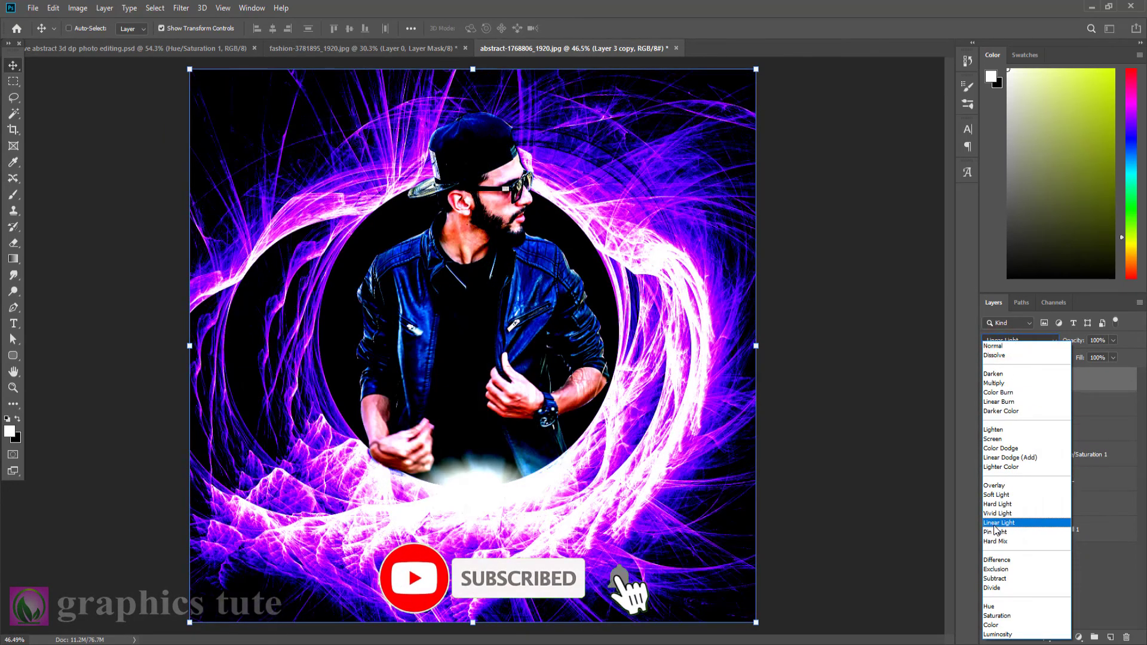
pyautogui.click(998, 523)
pyautogui.click(179, 8)
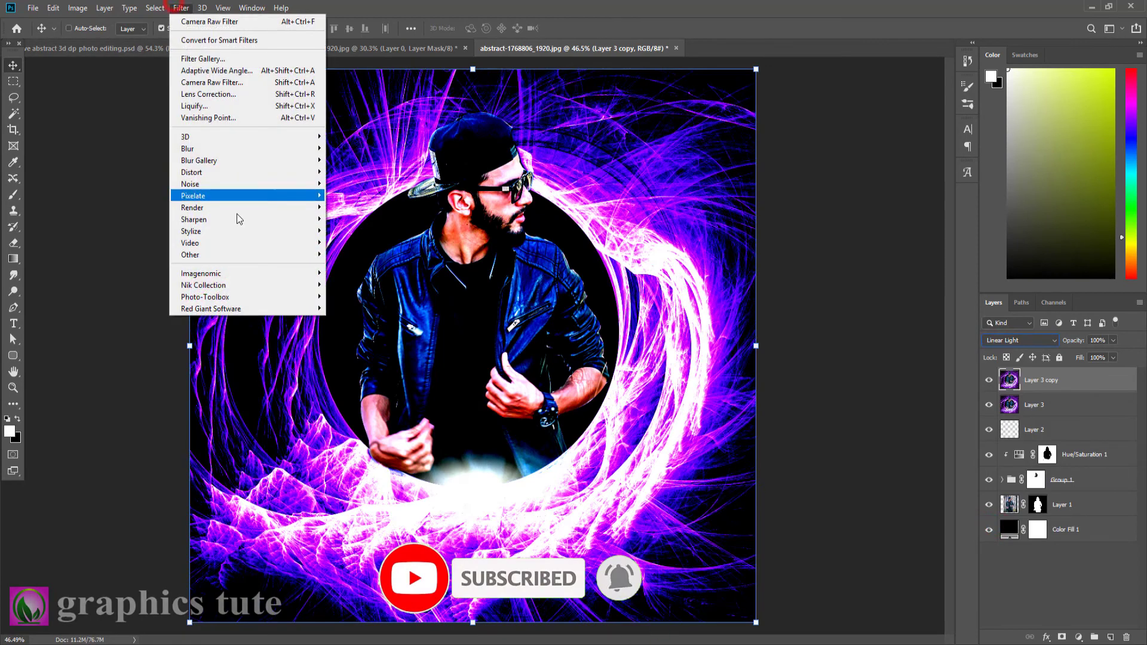
pyautogui.moveTo(238, 255)
pyautogui.click(370, 267)
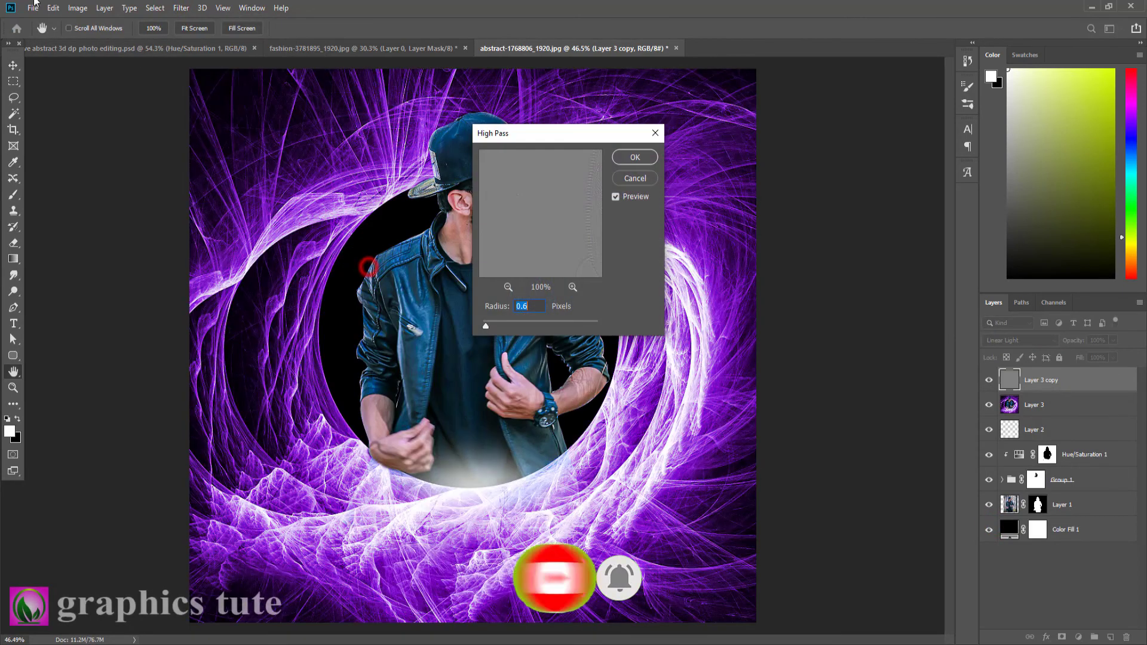
pyautogui.moveTo(566, 135); pyautogui.dragTo(876, 109)
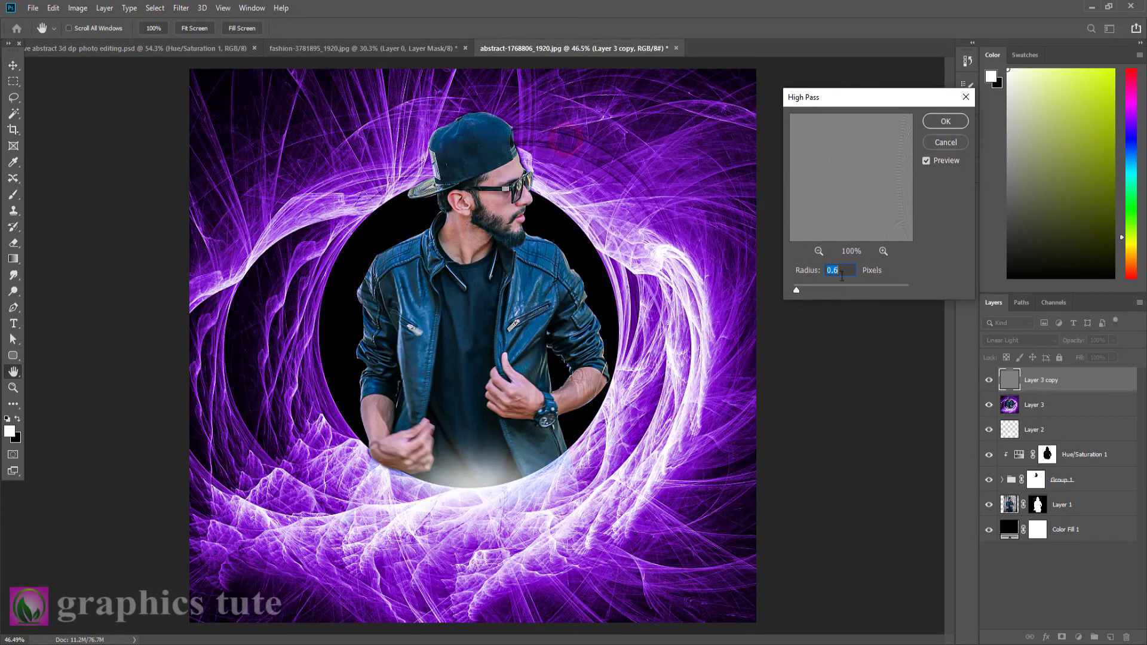
pyautogui.click(948, 122)
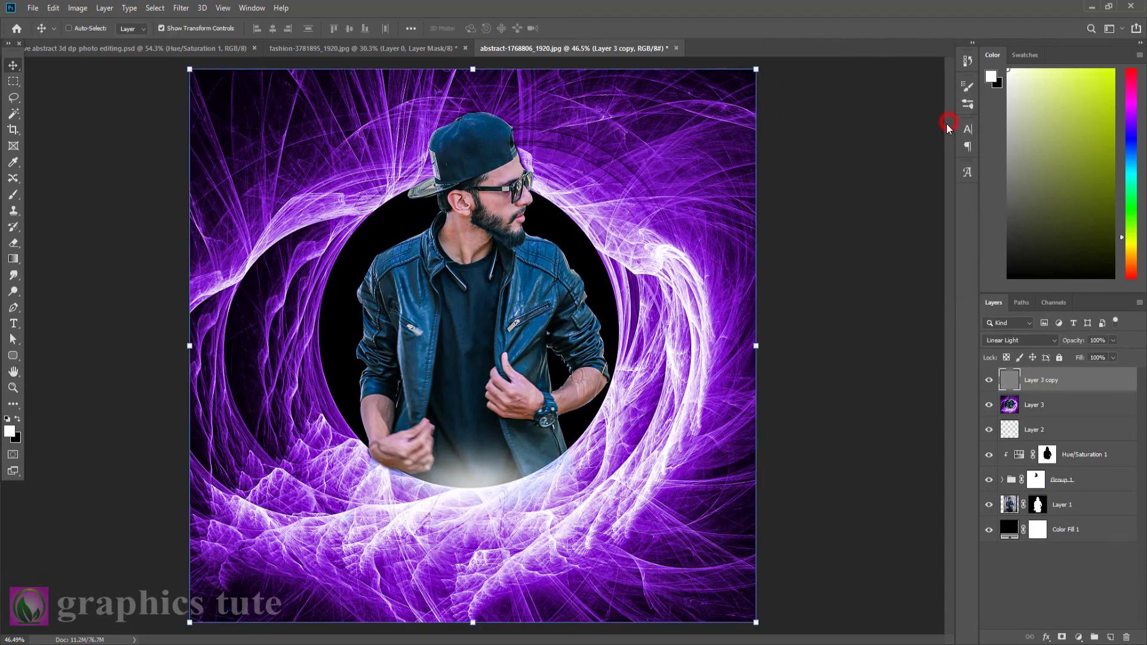
# - Examine the man's details and the whole composition with and without the High Pass sharpening layer
pyautogui.click(12, 388)
pyautogui.moveTo(484, 271); pyautogui.dragTo(463, 237)
pyautogui.moveTo(491, 275); pyautogui.dragTo(599, 313)
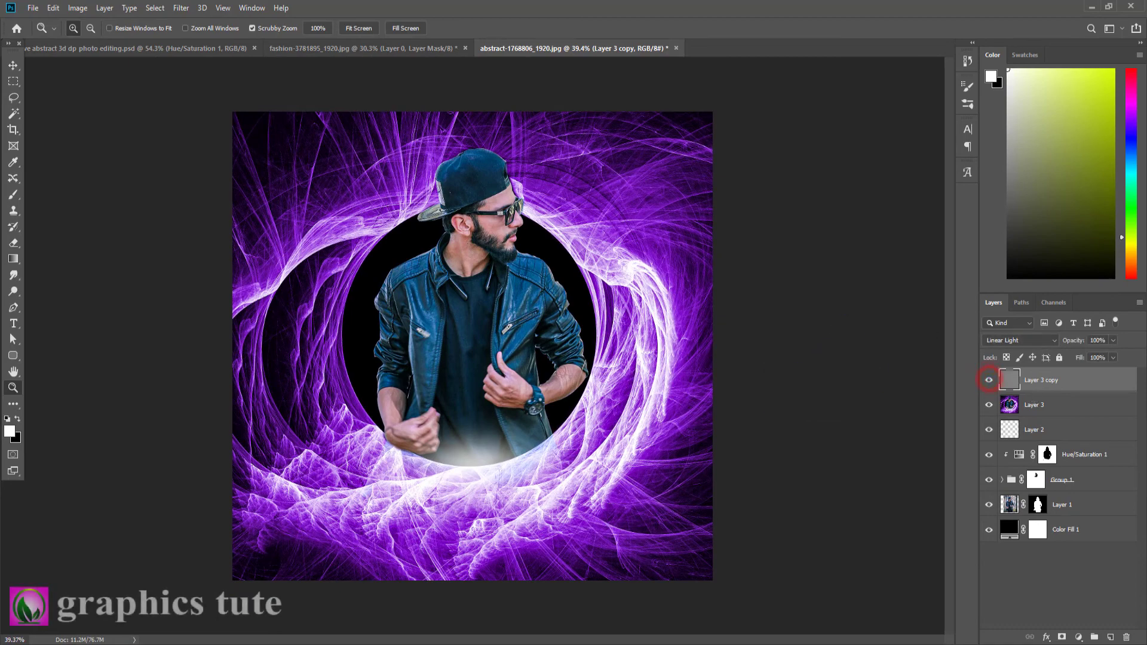
pyautogui.moveTo(474, 462)
pyautogui.mouseDown()
pyautogui.moveTo(451, 447)
pyautogui.moveTo(491, 458)
pyautogui.mouseUp()
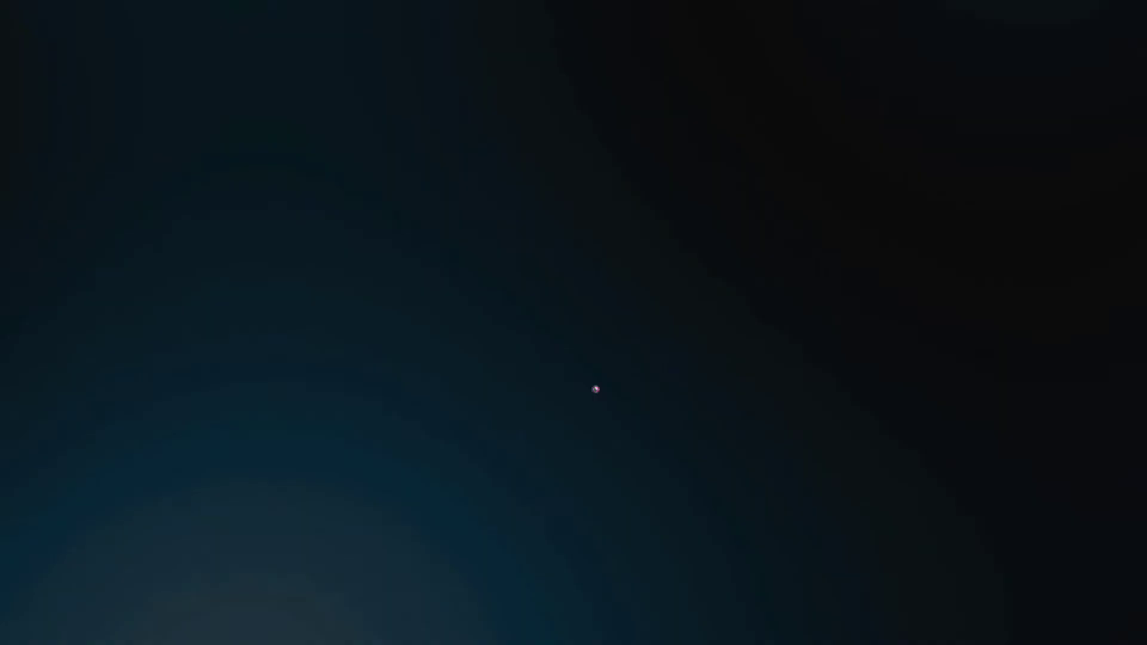